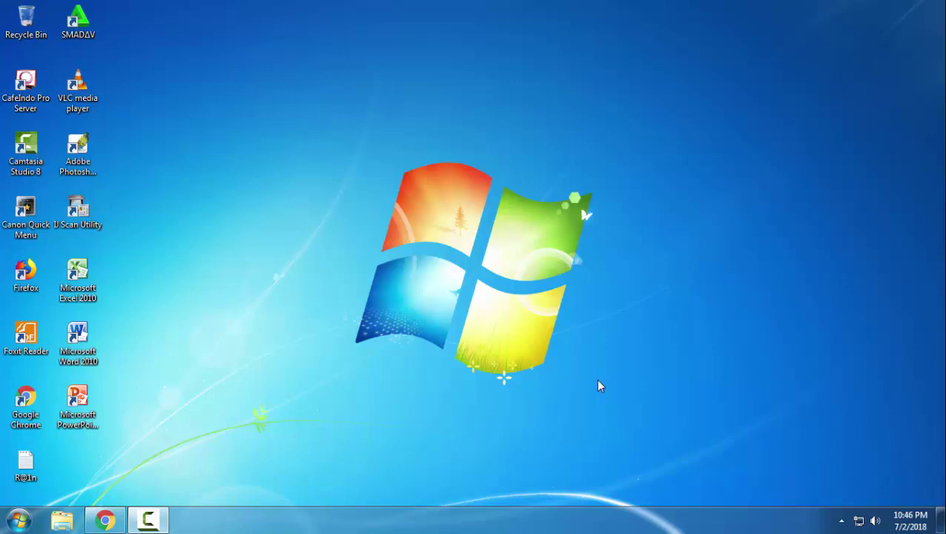
Launch PowerPoint 2010 from its desktop shortcut to get a blank Presentation1
right_click(84, 399)
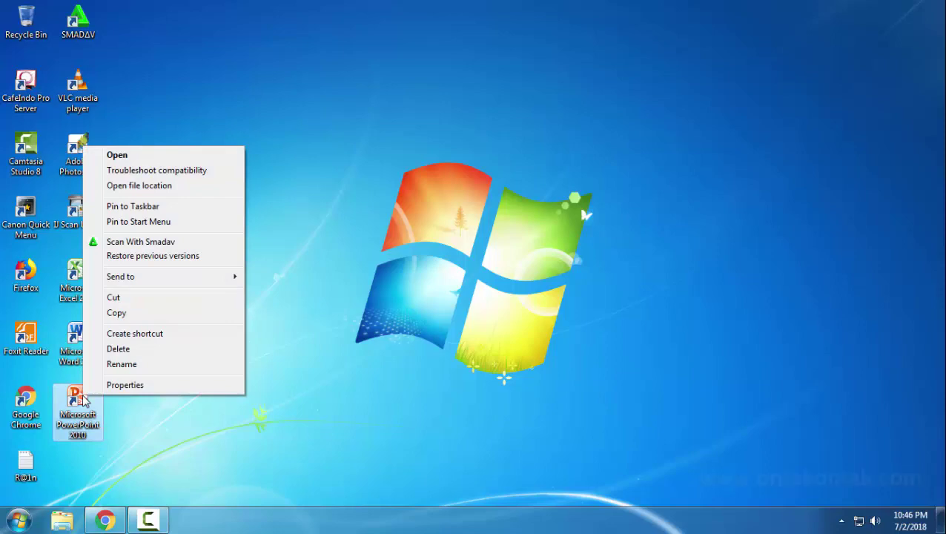
left_click(118, 154)
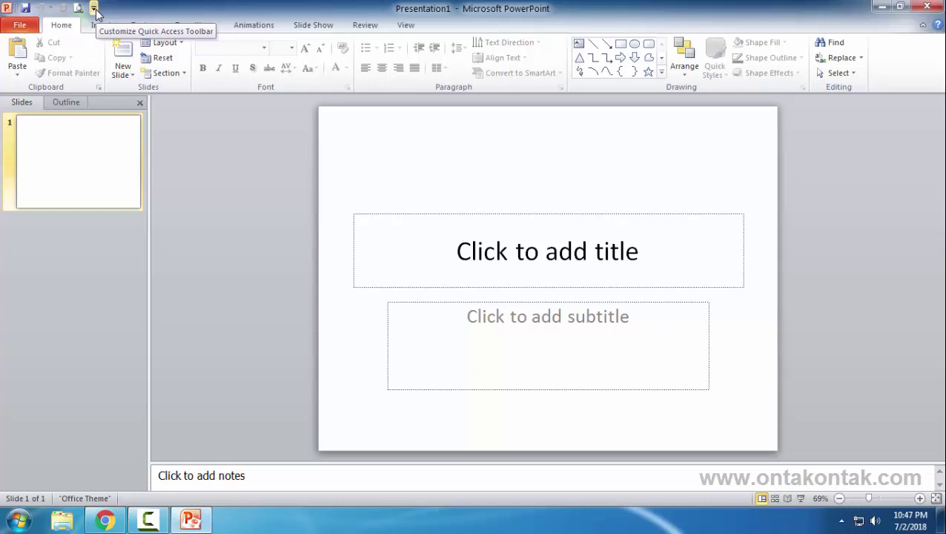
Open the Quick Access Toolbar's More Commands settings and list All Commands
left_click(94, 9)
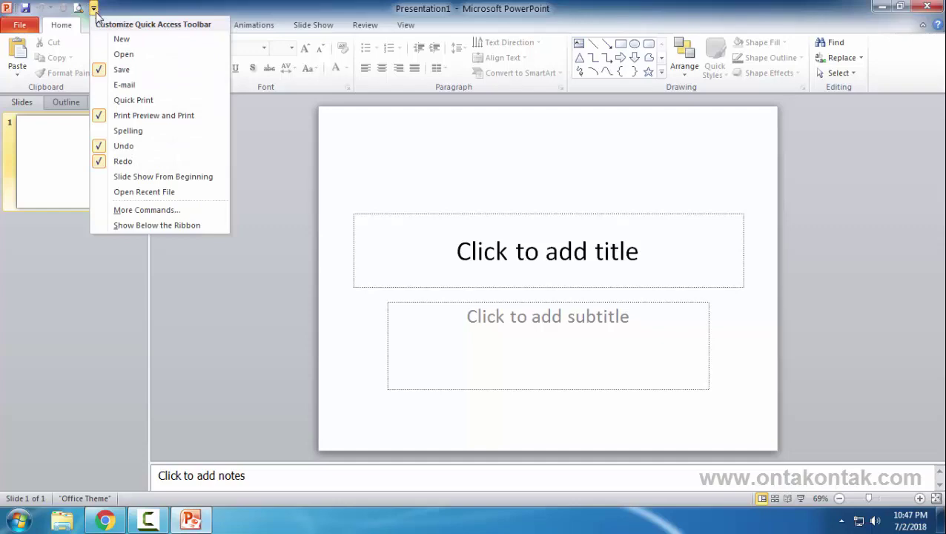
left_click(148, 211)
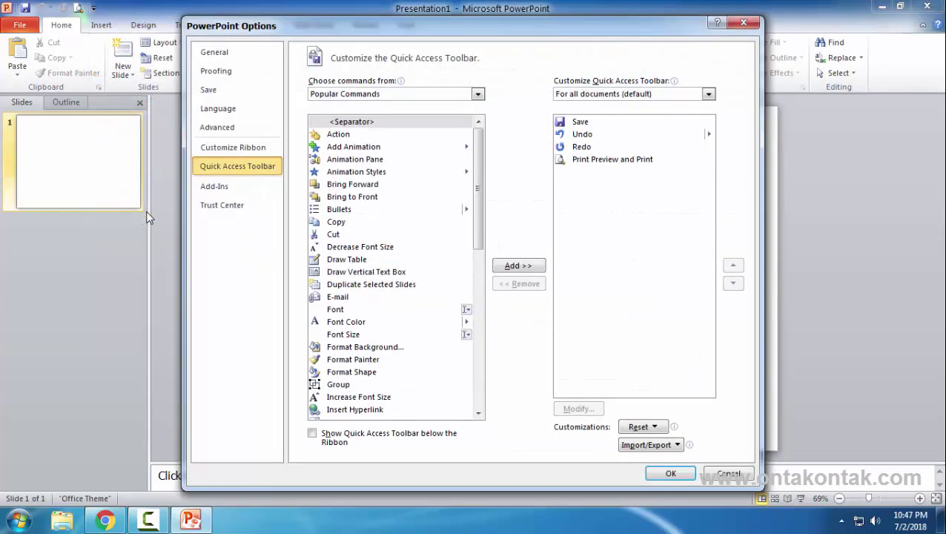
left_click(477, 95)
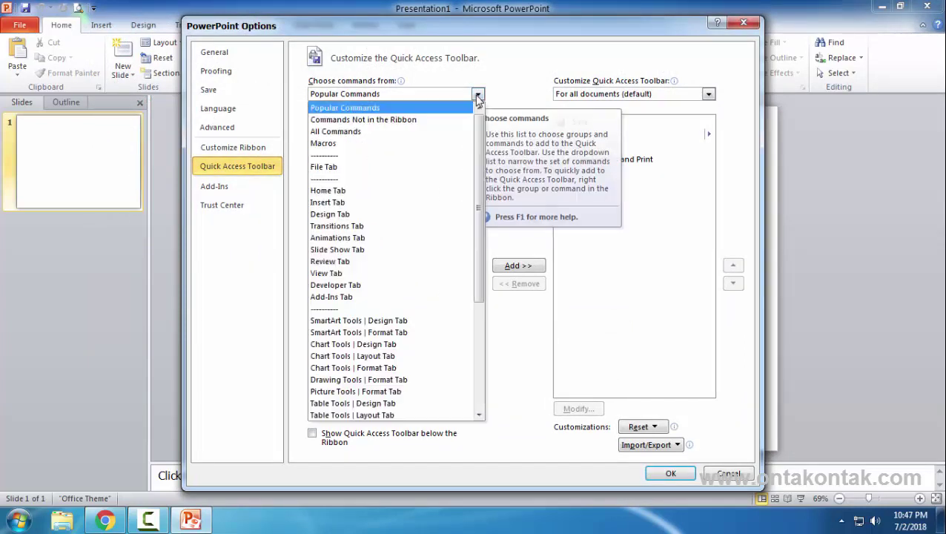
left_click(361, 133)
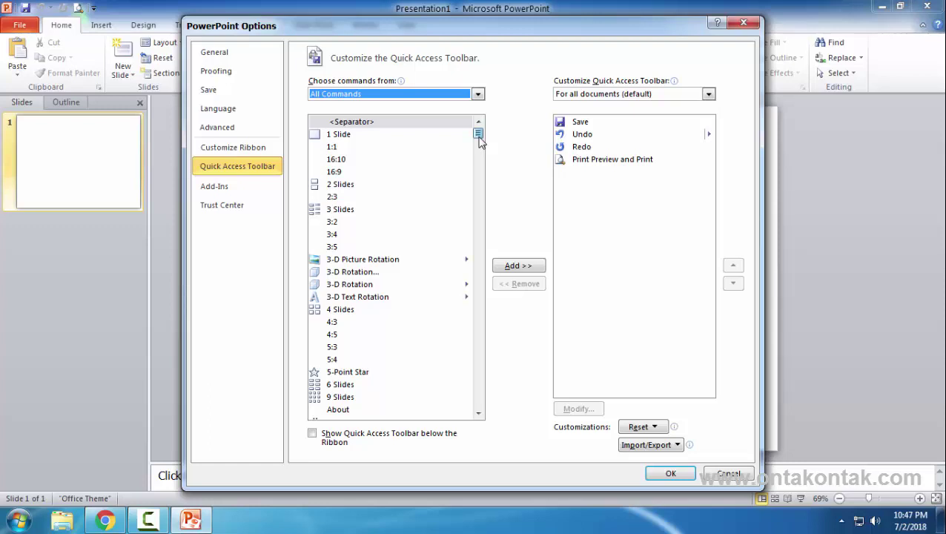
Add Chinese Conversion and Choose Translation Language to the Quick Access Toolbar
scroll(478, 137, "down", 2)
scroll(478, 138, "down", 4)
left_click(478, 415)
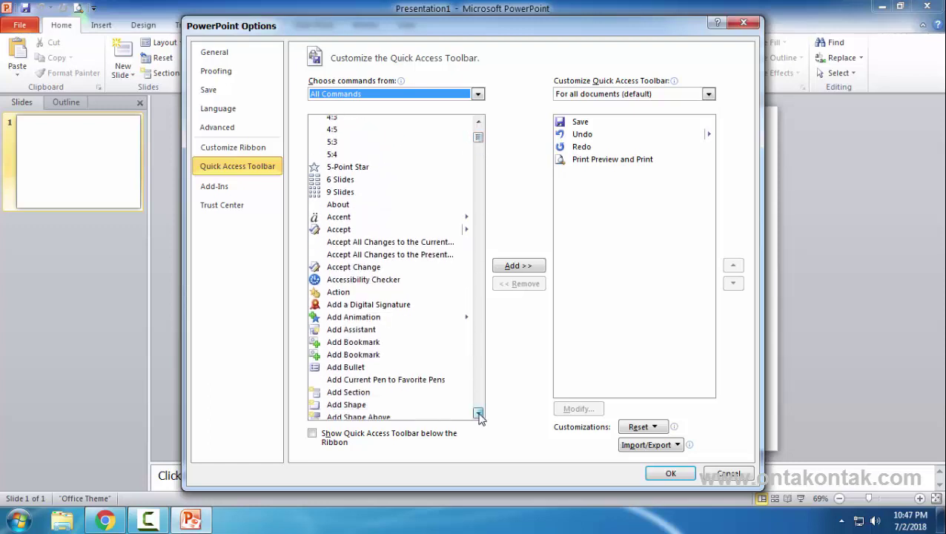
left_click_drag(479, 414, 479, 414)
left_click_drag(478, 152, 481, 181)
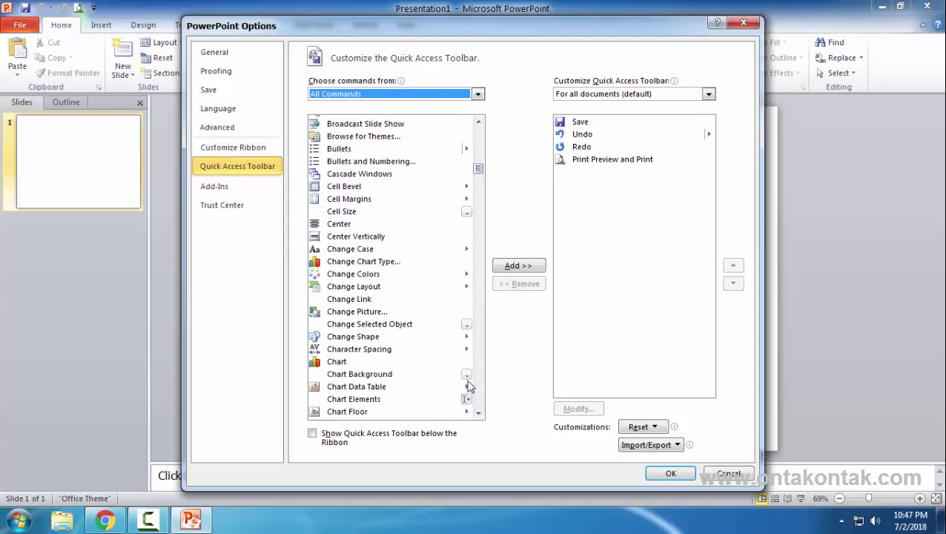
left_click(478, 414)
left_click_drag(478, 415, 479, 415)
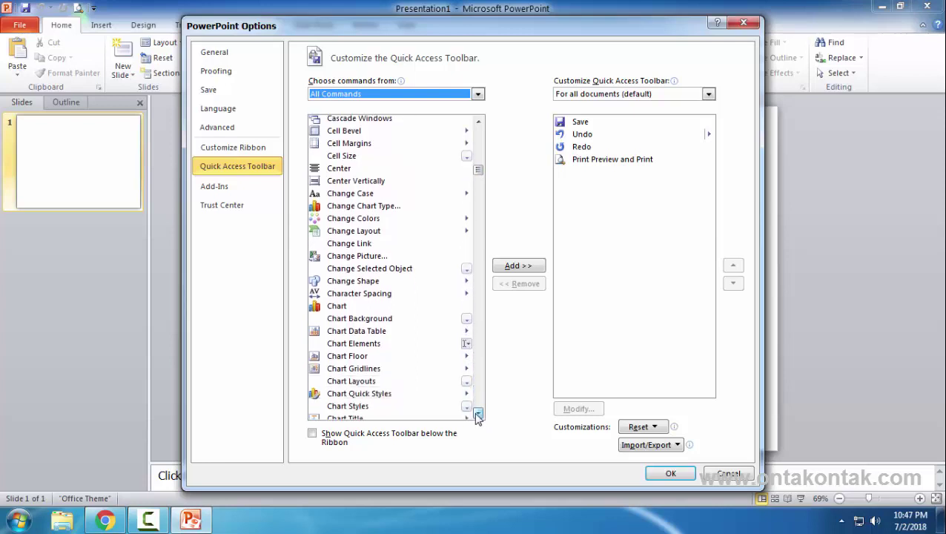
double_click(472, 413)
double_click(471, 413)
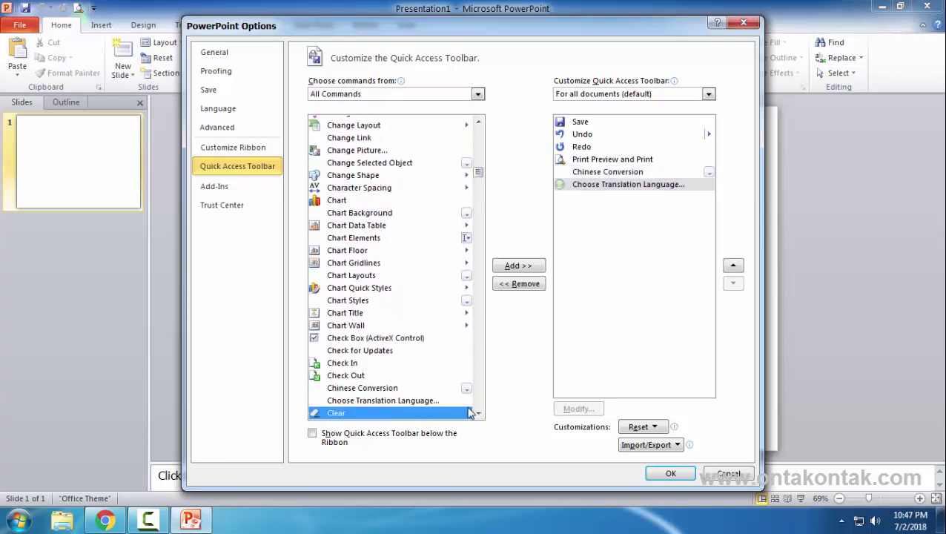
left_click_drag(477, 414, 478, 415)
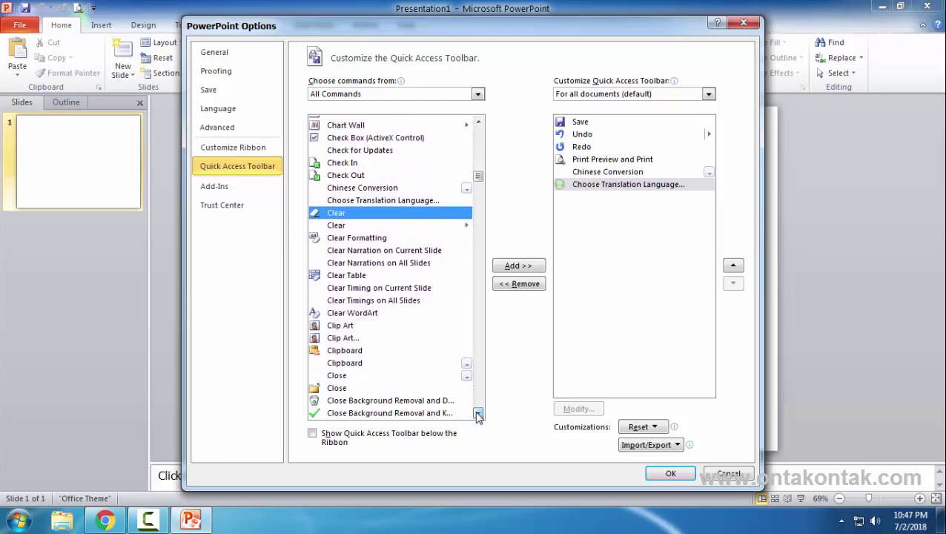
left_click(478, 414)
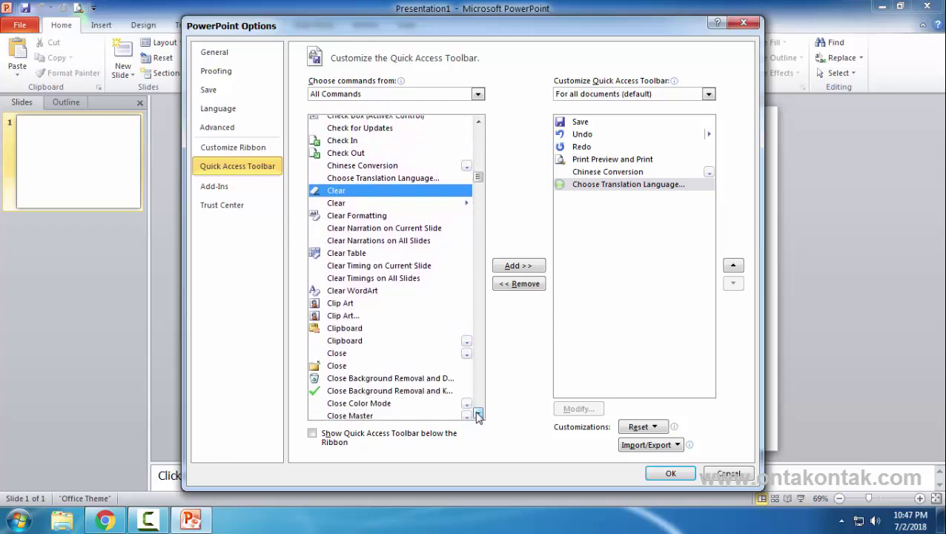
left_click_drag(478, 415, 478, 415)
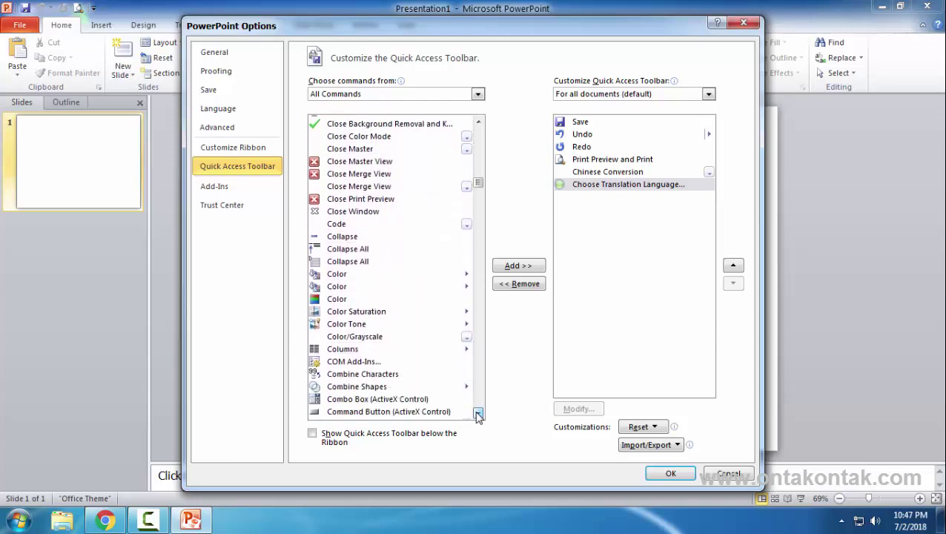
Add Combine Shapes to the Quick Access Toolbar and confirm the customization
left_click(370, 377)
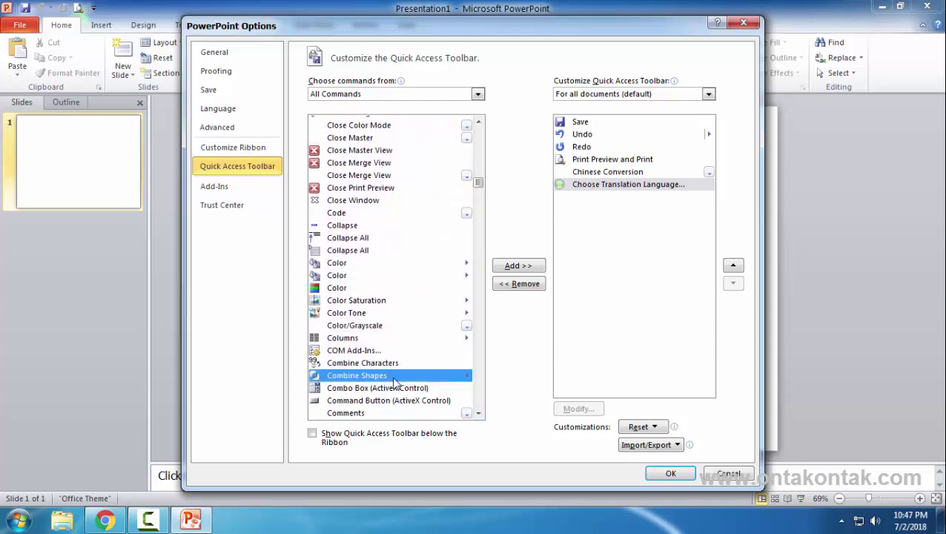
scroll(400, 376, "down", 1)
scroll(400, 376, "down", 2)
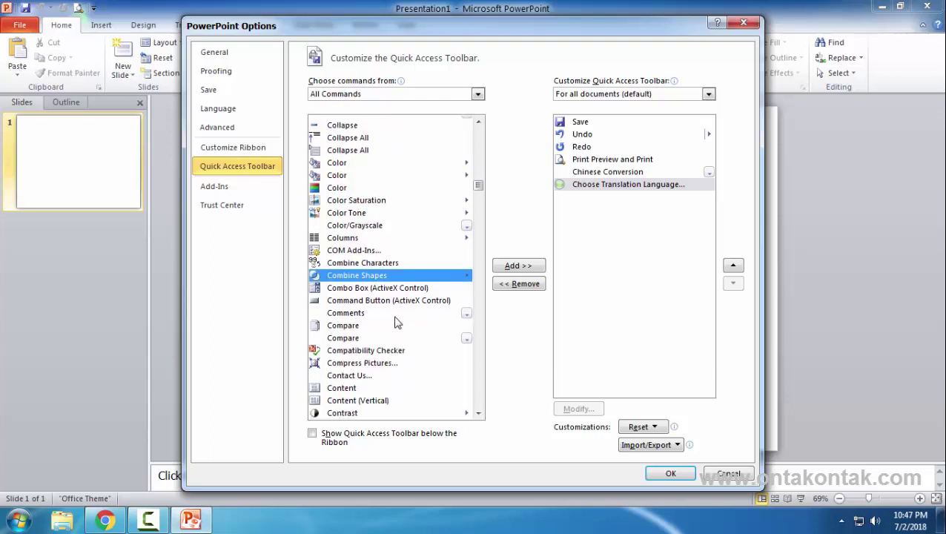
left_click(529, 269)
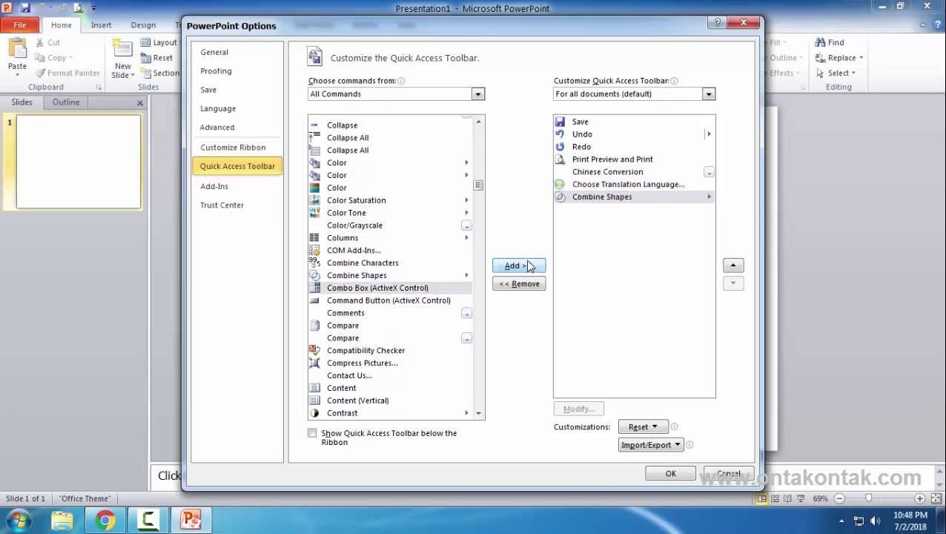
left_click(669, 474)
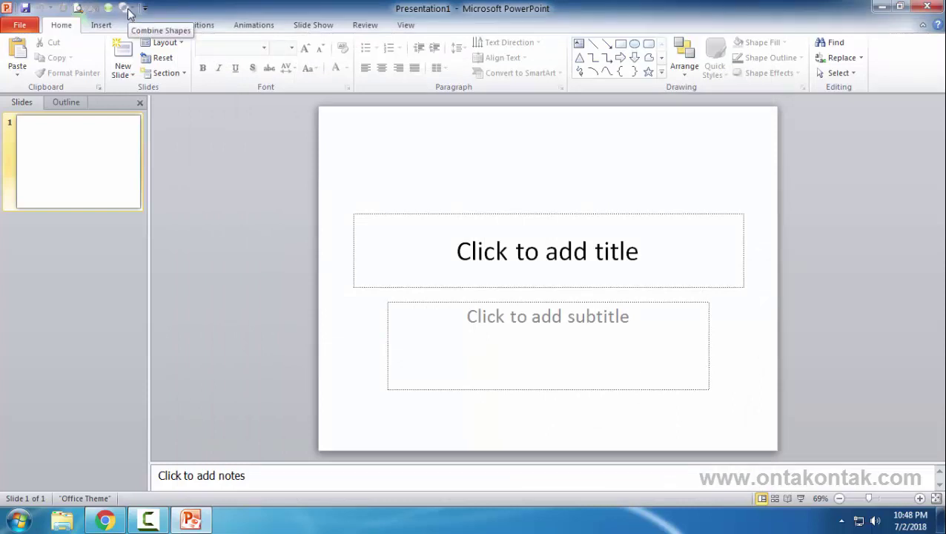
Delete the title and subtitle placeholders, leaving the slide blank, and bring up the Insert Shapes gallery
left_click(585, 212)
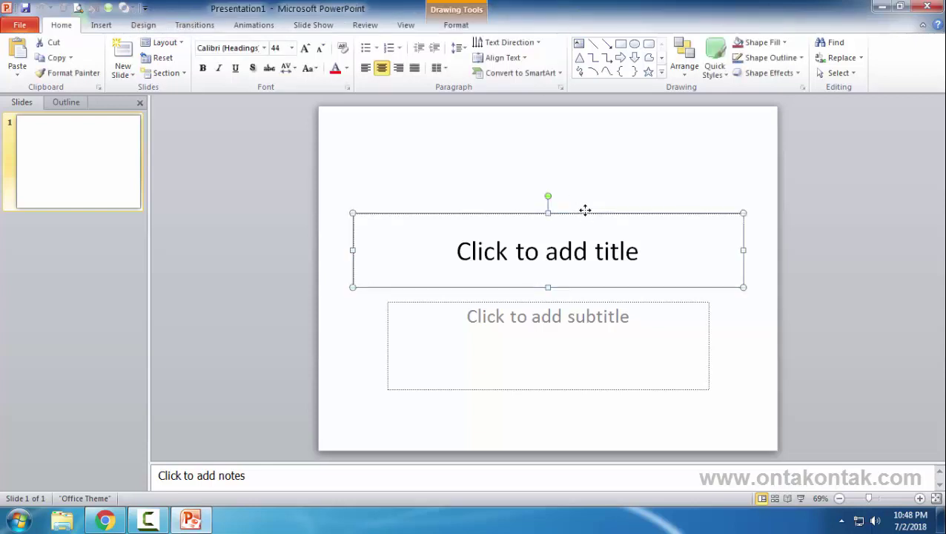
key("Delete")
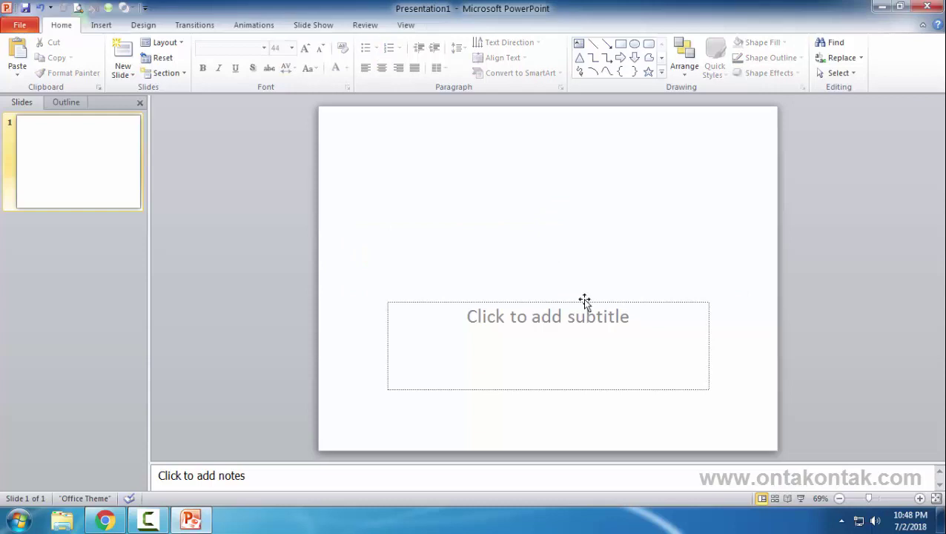
left_click(585, 301)
key("Delete")
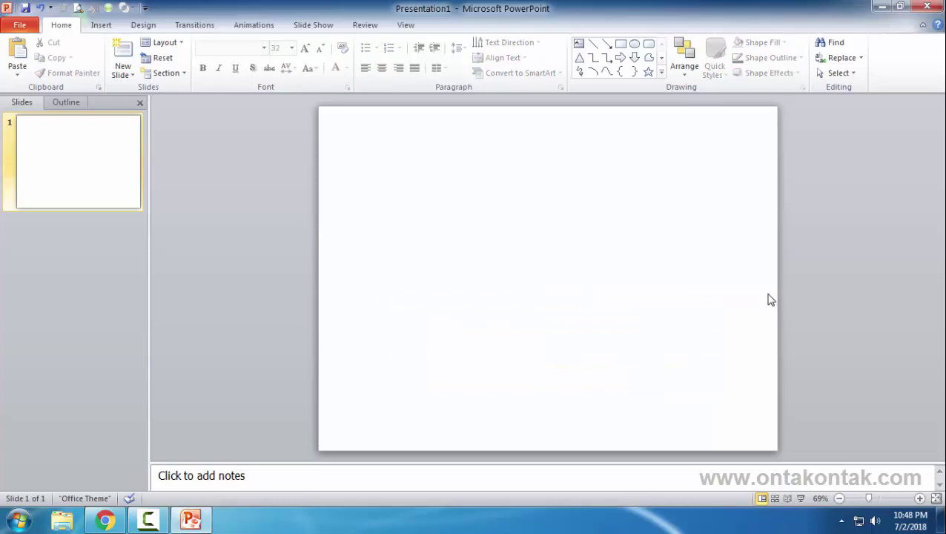
left_click(102, 26)
left_click(195, 74)
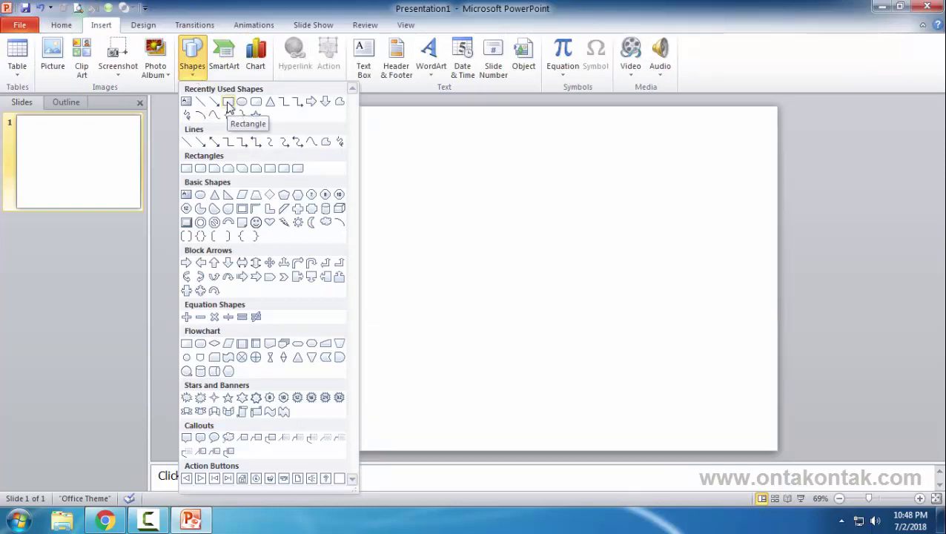
Draw a long top rectangle bar, a vertical bar down from it, and a lower horizontal bar
left_click(228, 105)
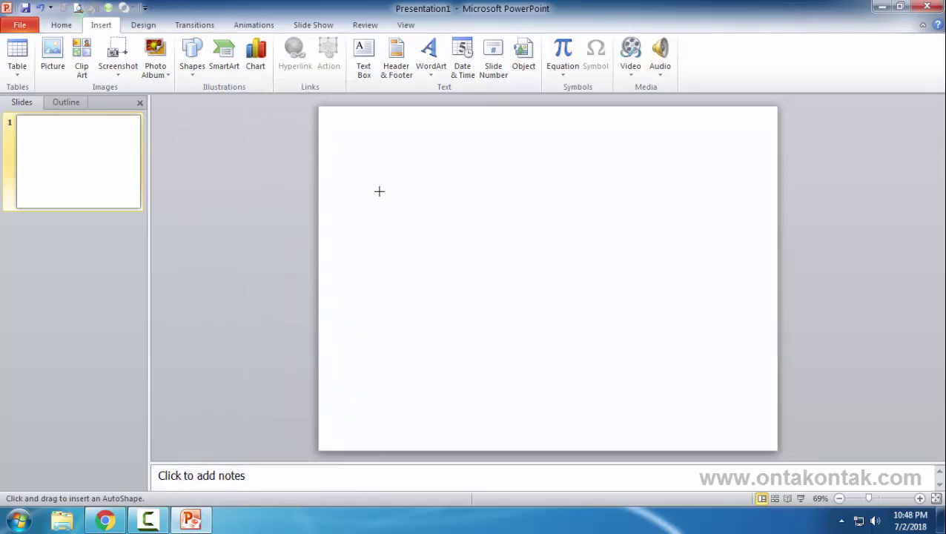
left_click_drag(379, 191, 706, 216)
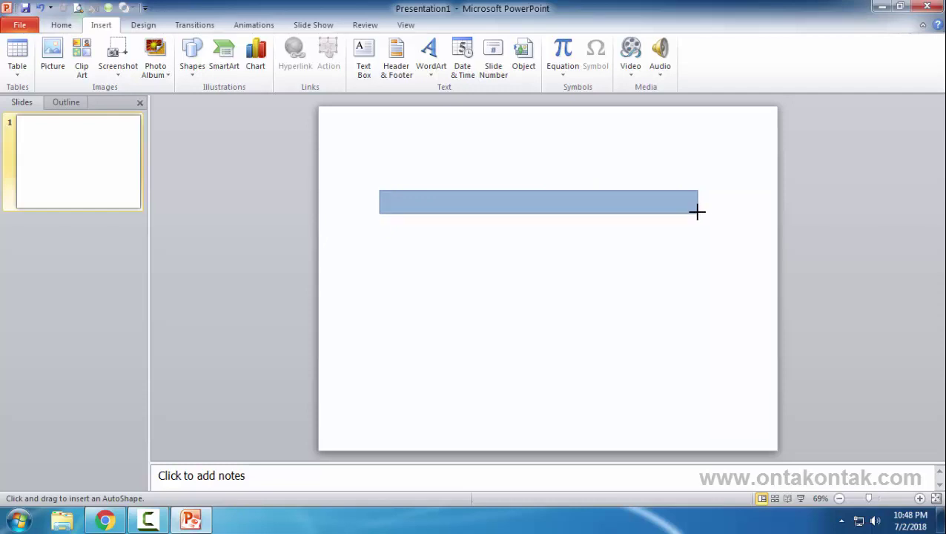
left_click_drag(706, 216, 697, 209)
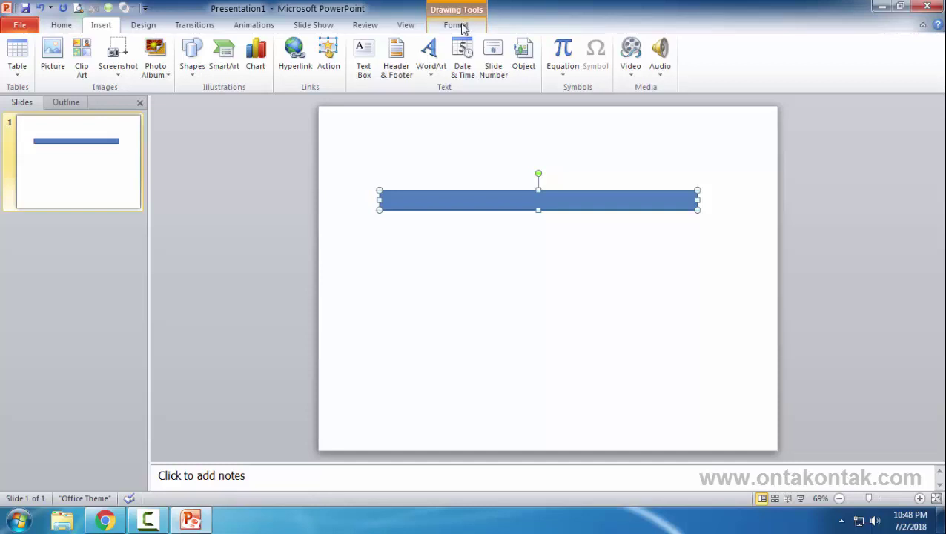
left_click(189, 49)
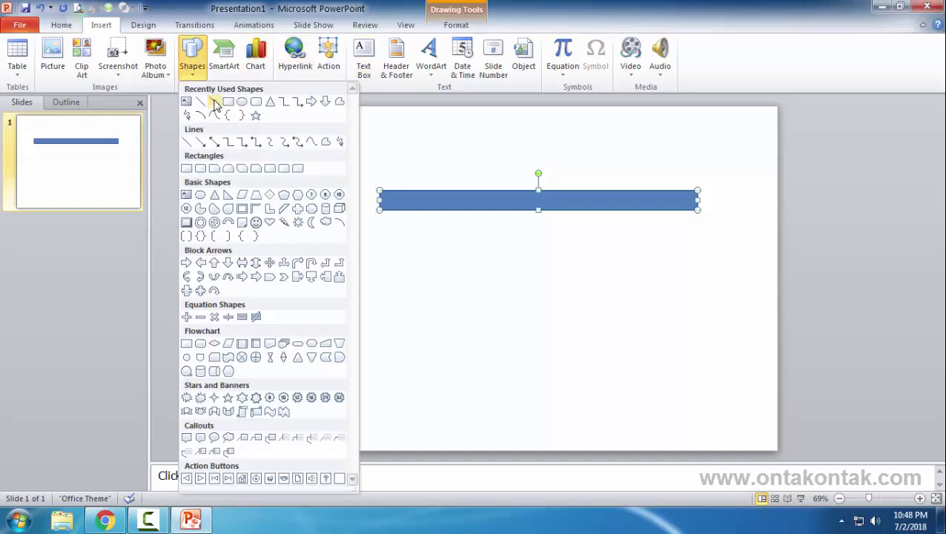
left_click(227, 103)
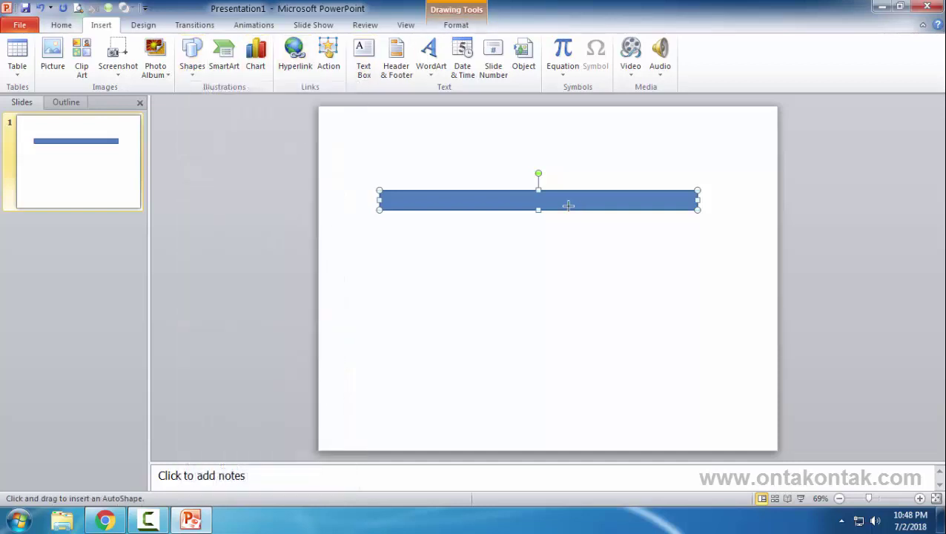
left_click_drag(567, 199, 586, 340)
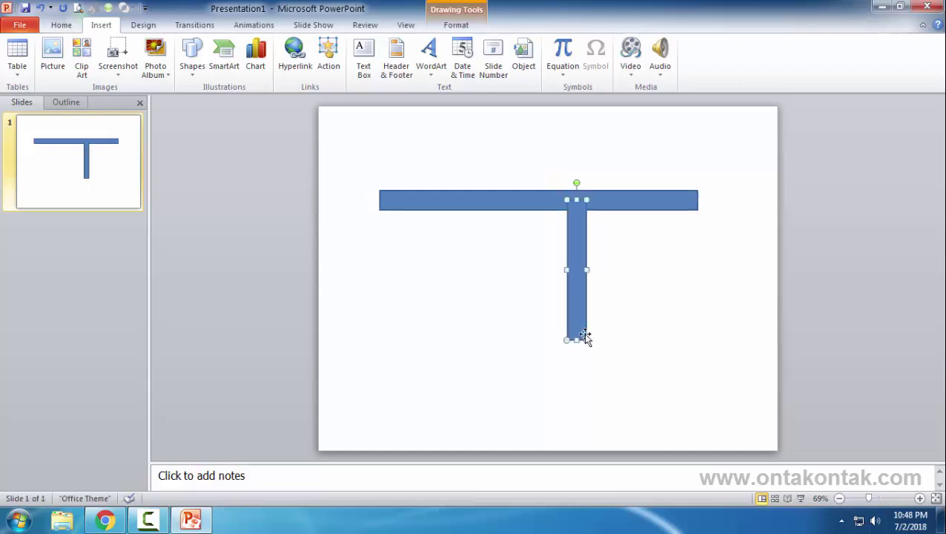
left_click(197, 79)
left_click(227, 103)
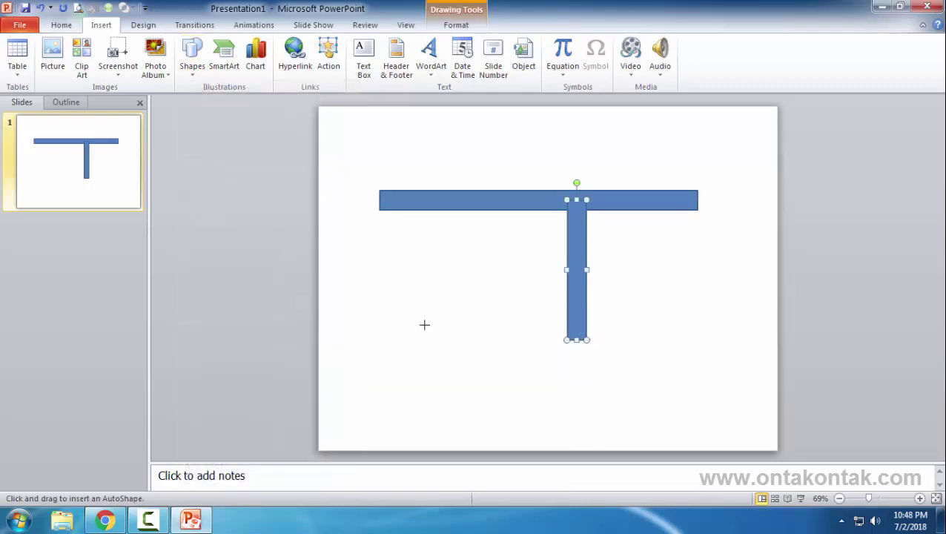
left_click_drag(387, 312, 586, 340)
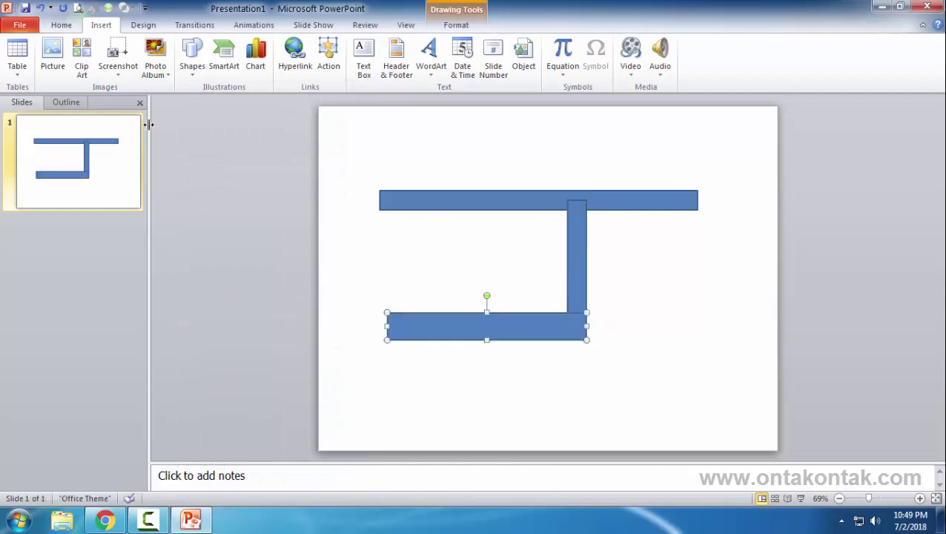
Add a thin vertical bar below the lower bar and a short stub above its left end
left_click(195, 79)
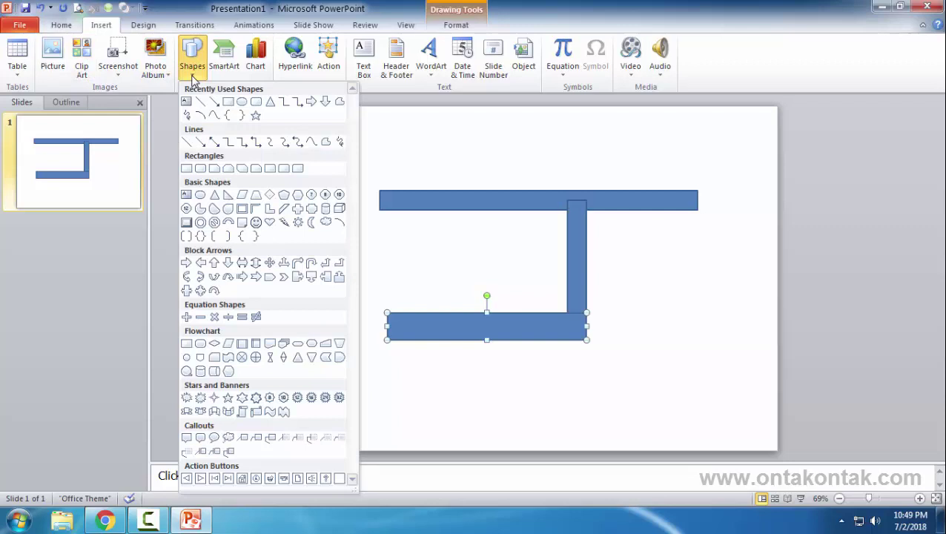
left_click(228, 101)
left_click_drag(517, 339, 532, 418)
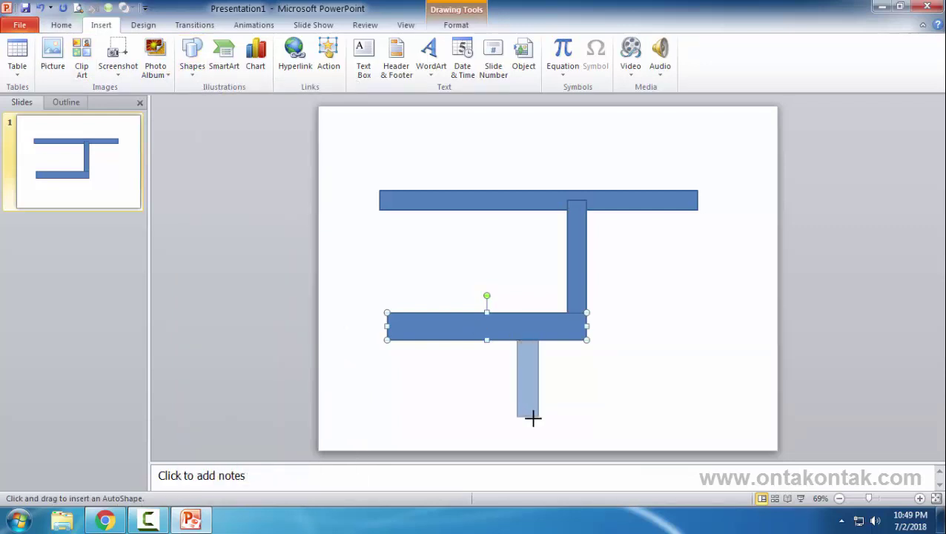
left_click_drag(532, 418, 533, 427)
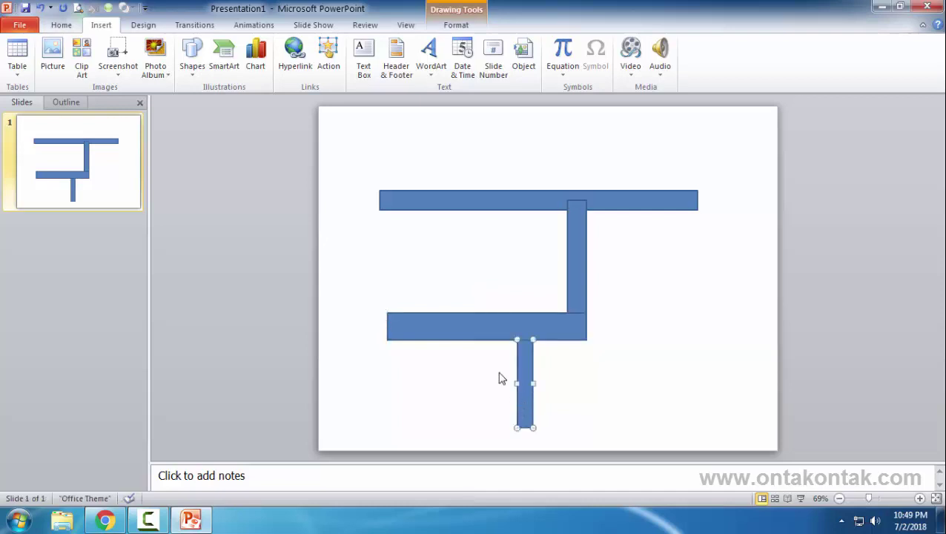
left_click(194, 73)
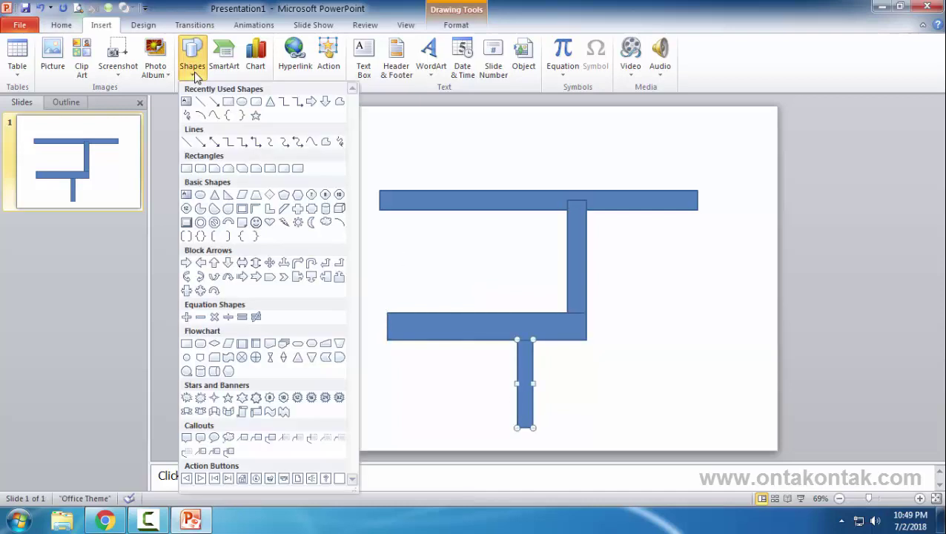
left_click(227, 102)
left_click_drag(409, 249, 426, 313)
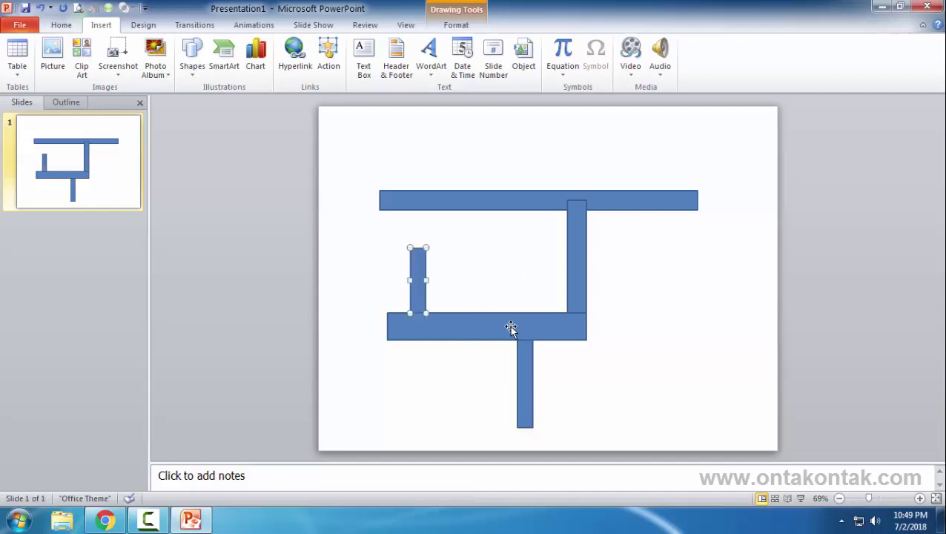
Add a right branch off the vertical bar and a stub above the top bar, then select all bars
left_click(197, 74)
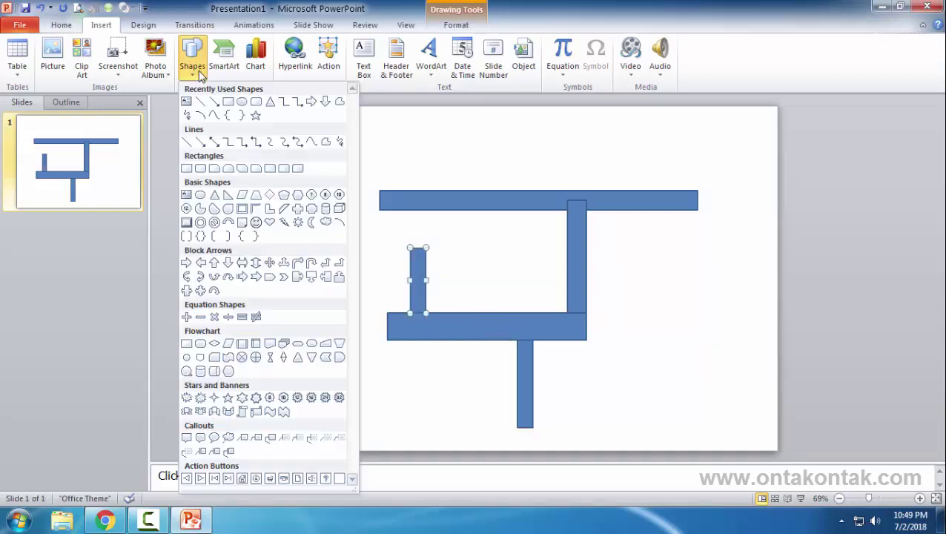
left_click(228, 102)
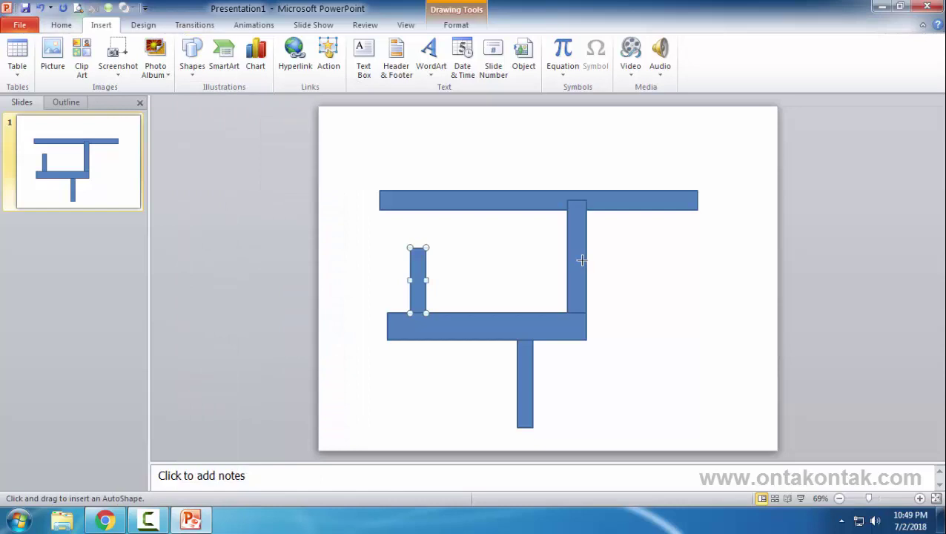
left_click_drag(587, 259, 698, 280)
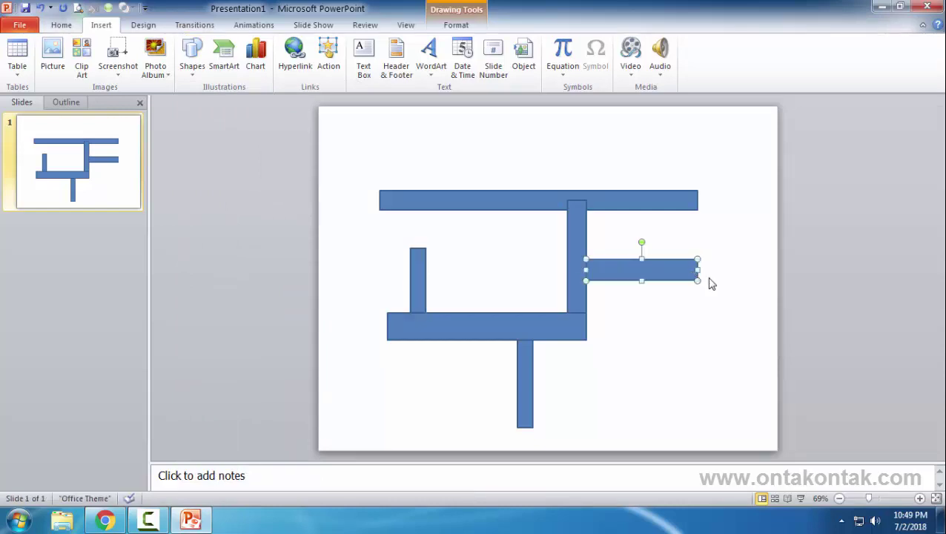
left_click(196, 68)
left_click(227, 101)
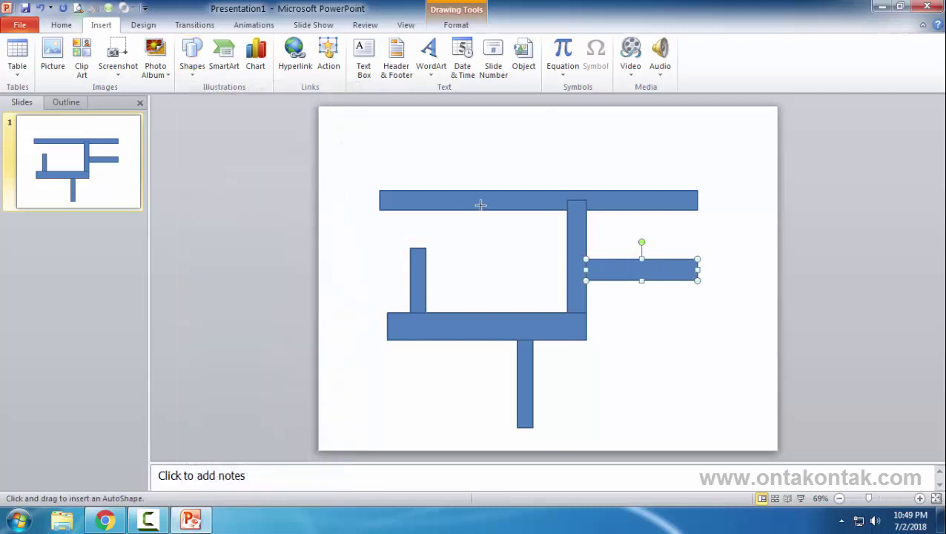
left_click_drag(474, 138, 491, 190)
left_click(789, 191)
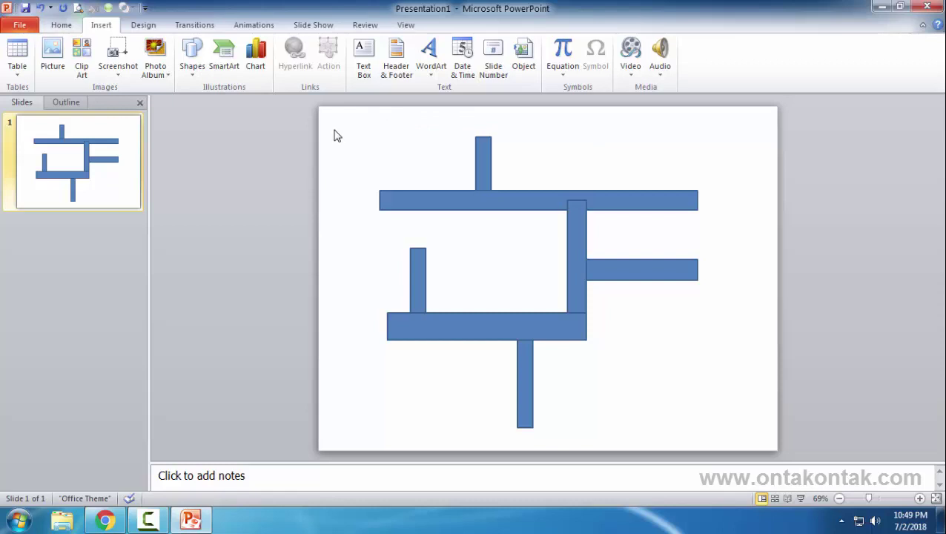
mouse_move(334, 131)
left_mouse_down()
mouse_move(733, 448)
mouse_move(744, 440)
left_mouse_up()
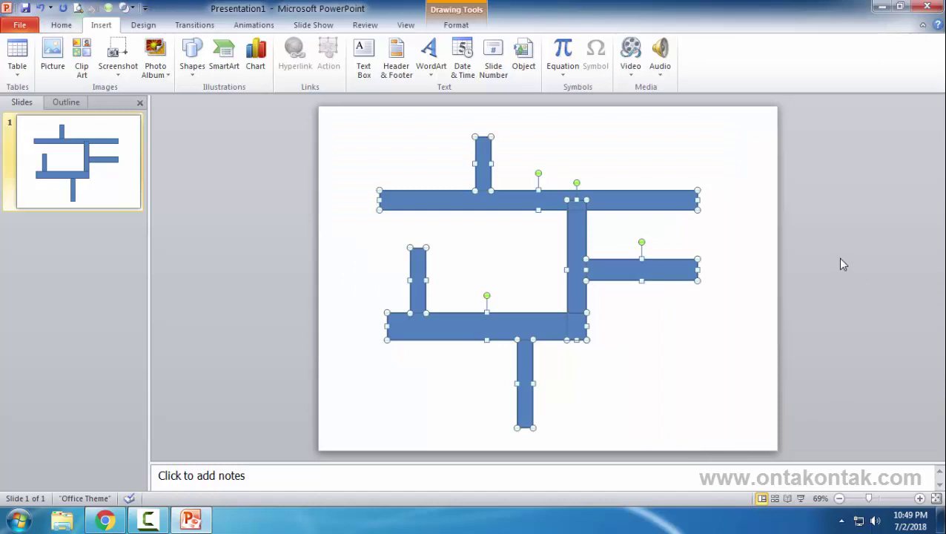
Merge the seven selected bars into one maze shape with Combine Shapes > Shape Union
left_click(132, 9)
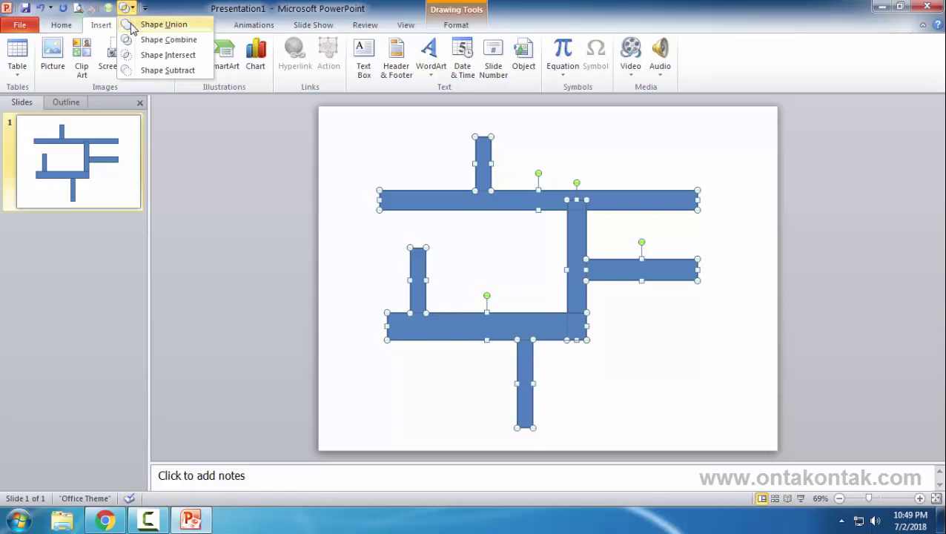
left_click(160, 24)
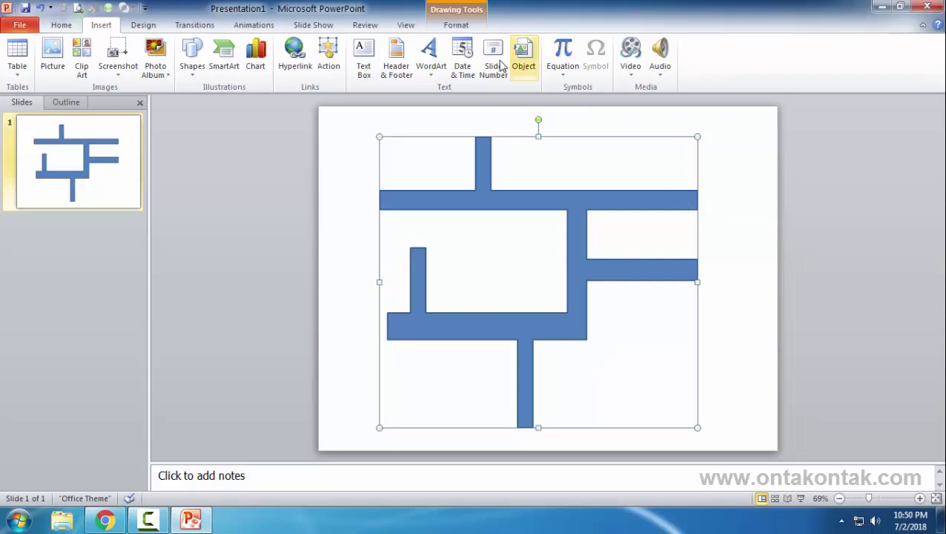
Give the merged maze a solid black Shape Fill
left_click(454, 28)
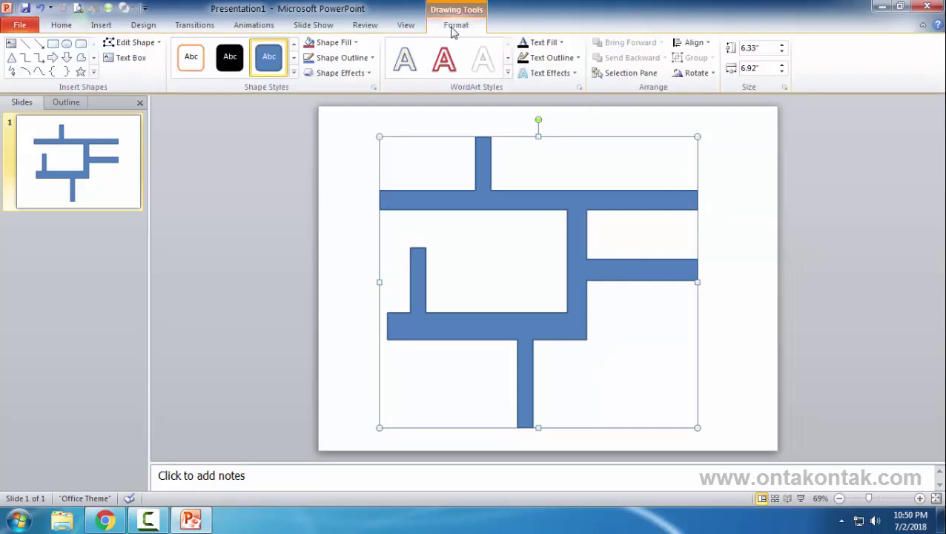
left_click(356, 43)
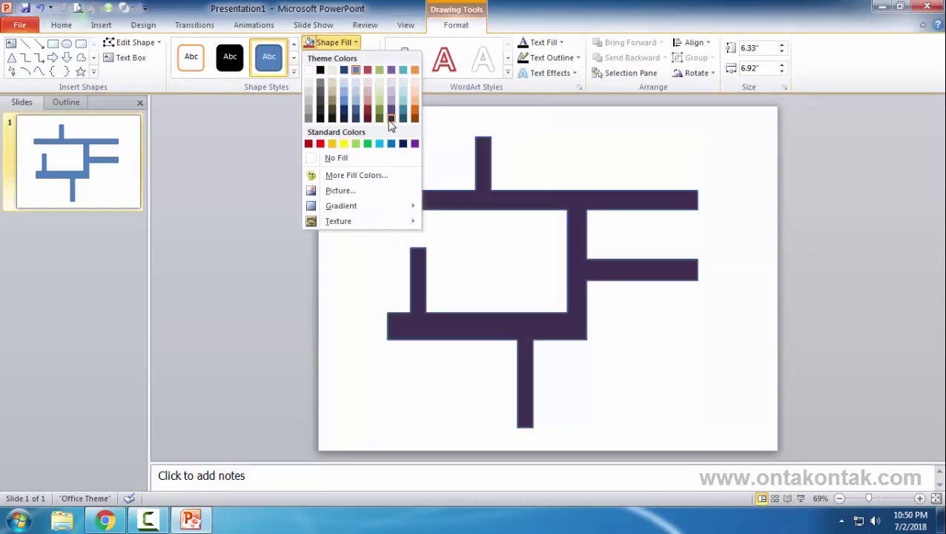
left_click(321, 72)
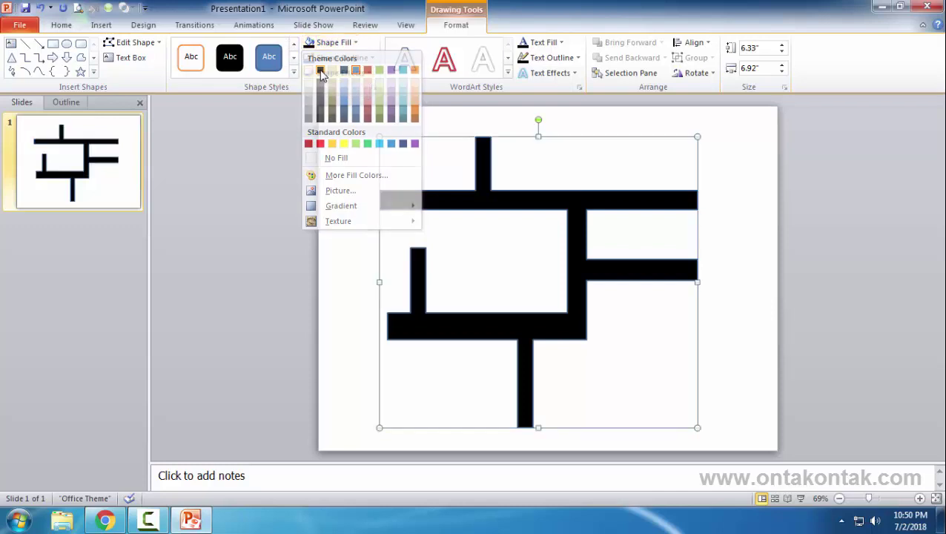
left_click(708, 222)
left_click(599, 199)
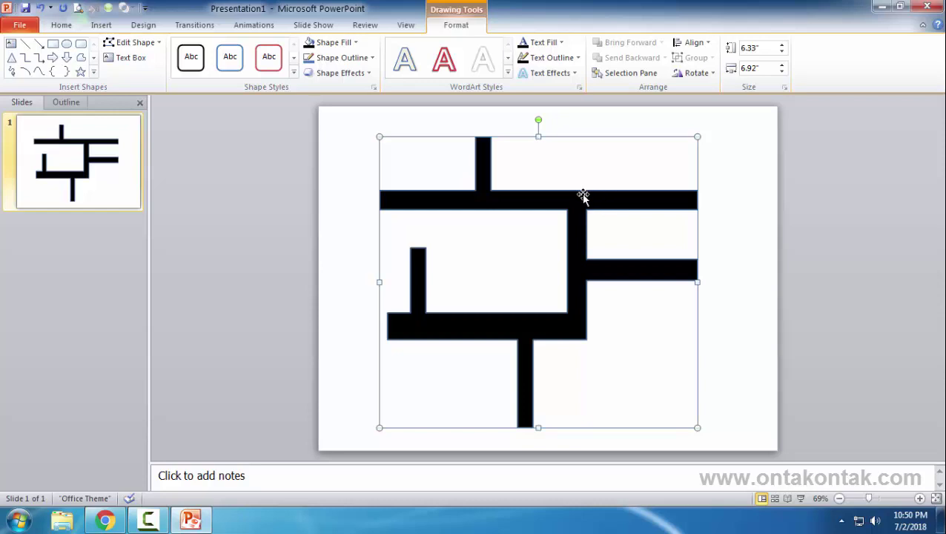
Copy the black maze and paste a duplicate using Use Destination Theme
right_click(583, 194)
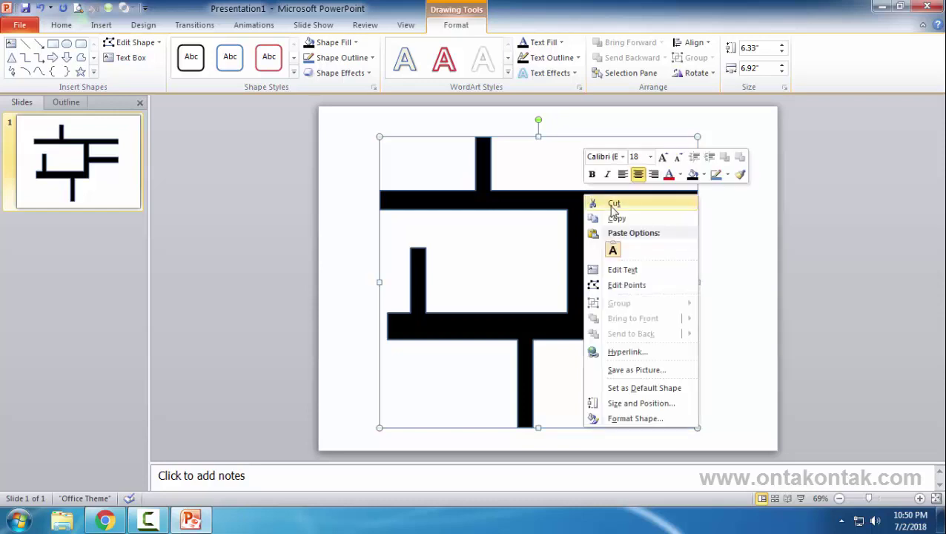
left_click(614, 217)
right_click(710, 229)
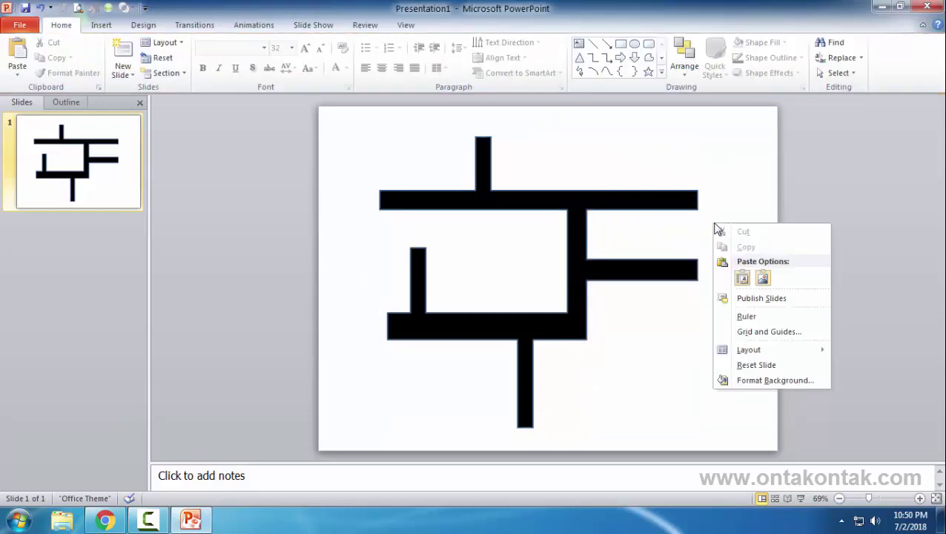
left_click(741, 279)
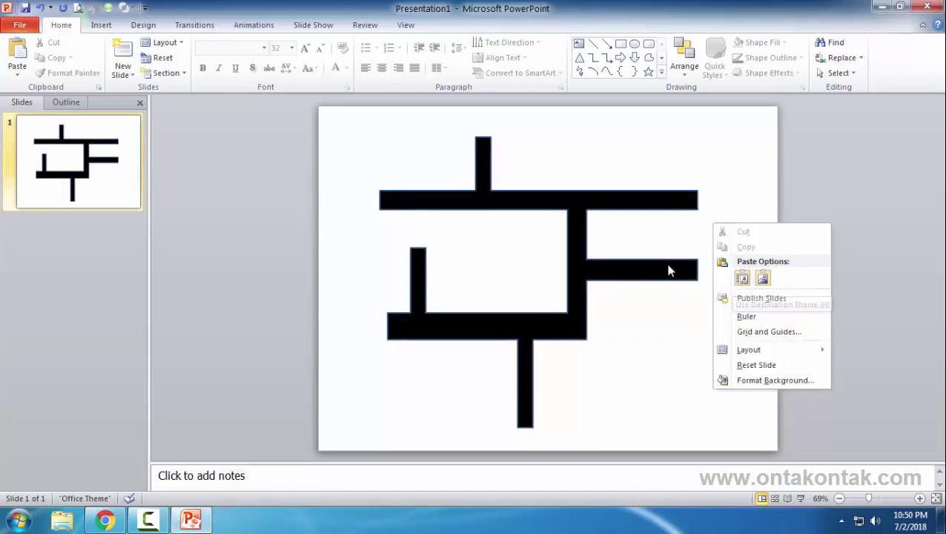
left_click(741, 278)
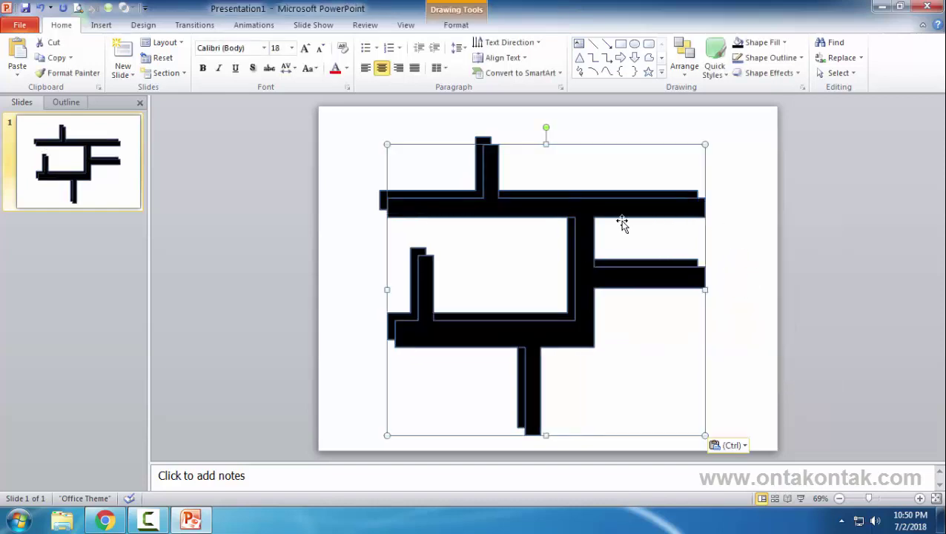
Position the pasted maze over the original, offset slightly to the right
left_click_drag(589, 223, 796, 230)
mouse_move(577, 231)
left_mouse_down()
mouse_move(606, 230)
mouse_move(586, 237)
left_mouse_up()
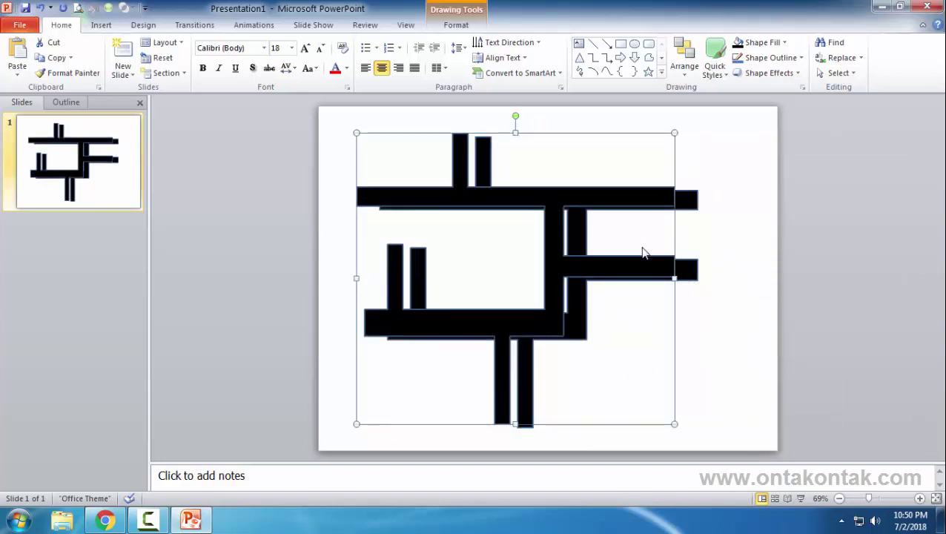
key("Right")
key("Right")
key("Right")
key("Right")
key("Right")
key("Right")
key("Right")
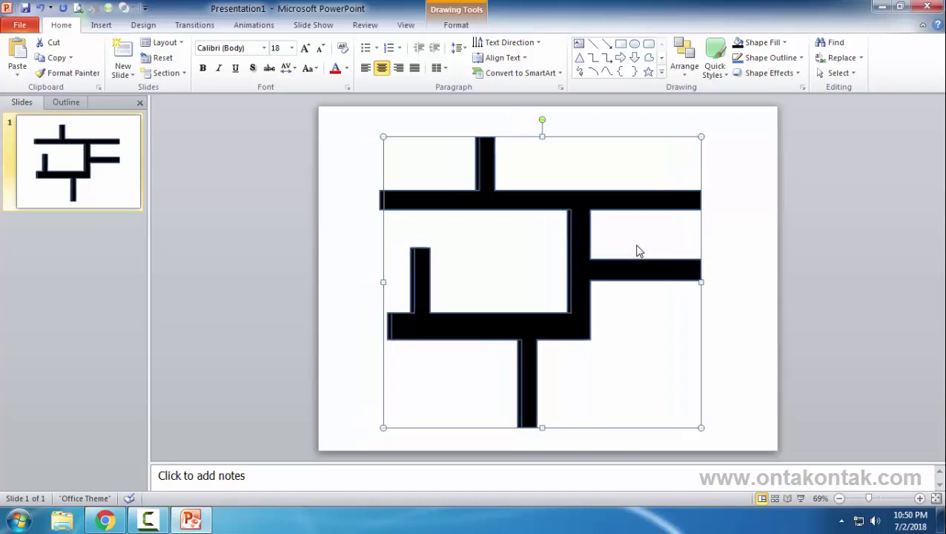
key("Right")
key("Left")
key("Right")
key("Left")
key("Left")
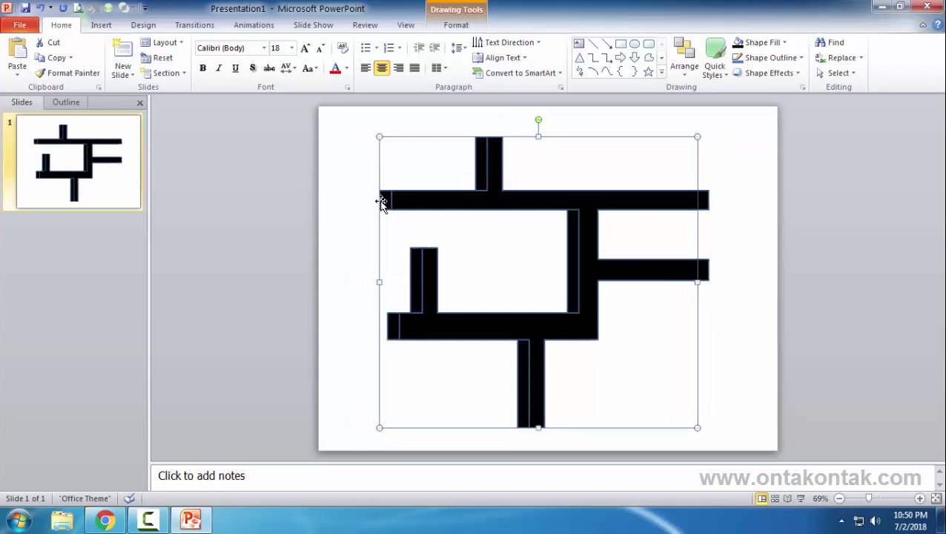
left_click(456, 27)
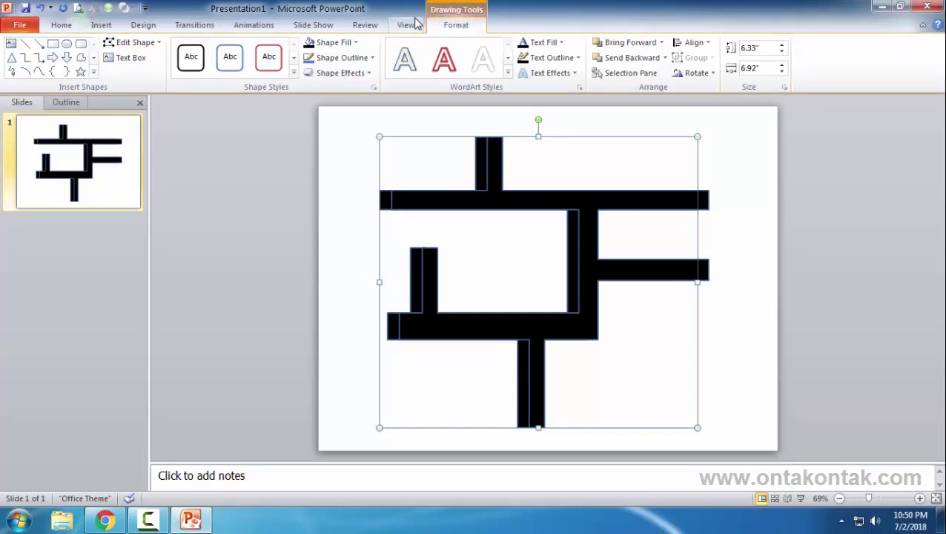
left_click_drag(465, 186, 485, 205)
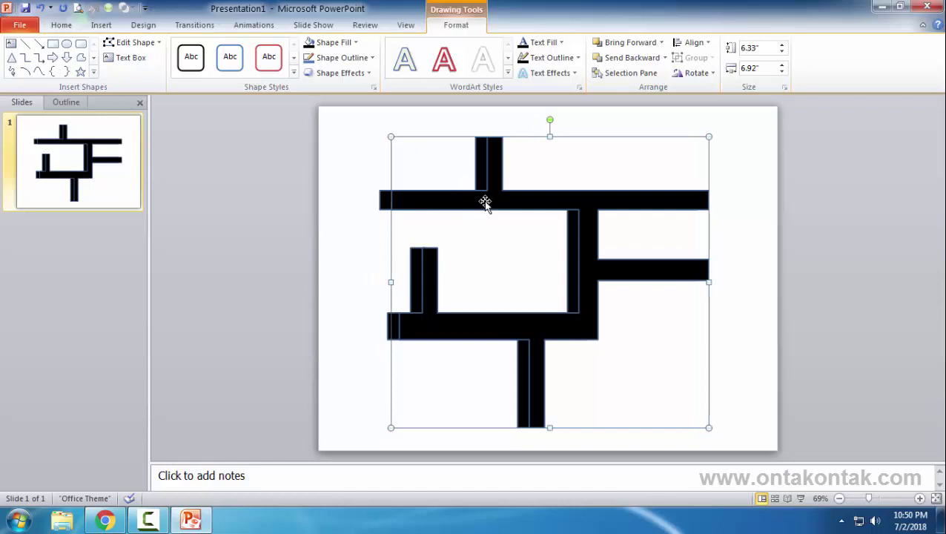
Fill the top maze copy white, nudge it a step left, and deselect it
left_click(344, 45)
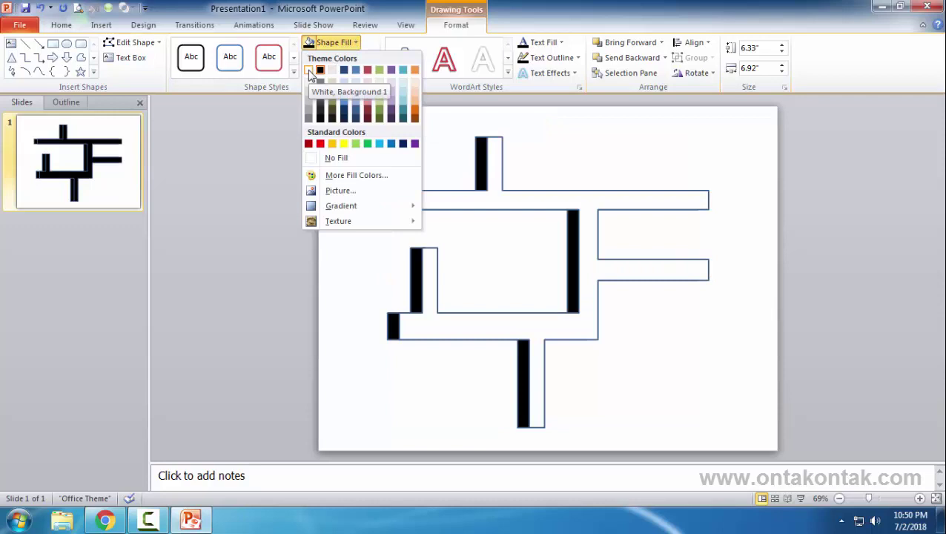
left_click(309, 71)
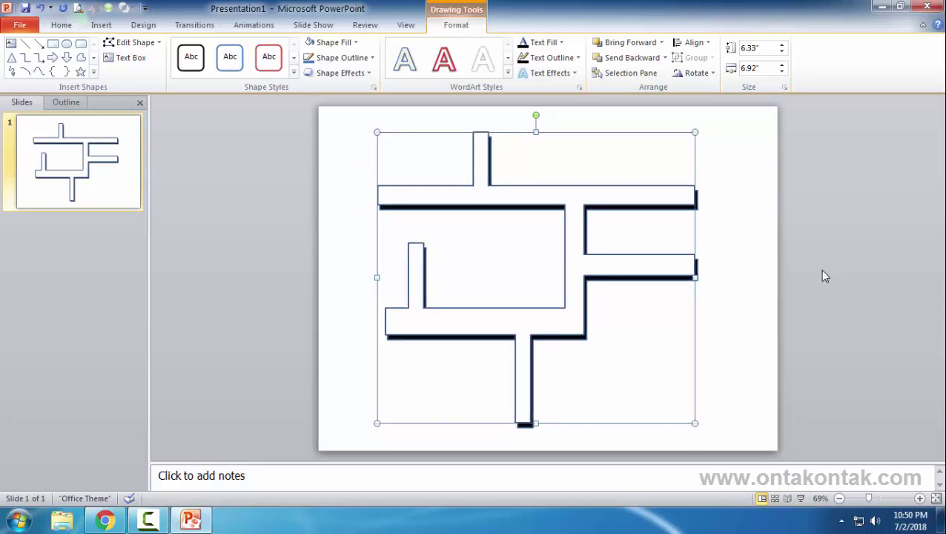
key("ctrl+Left")
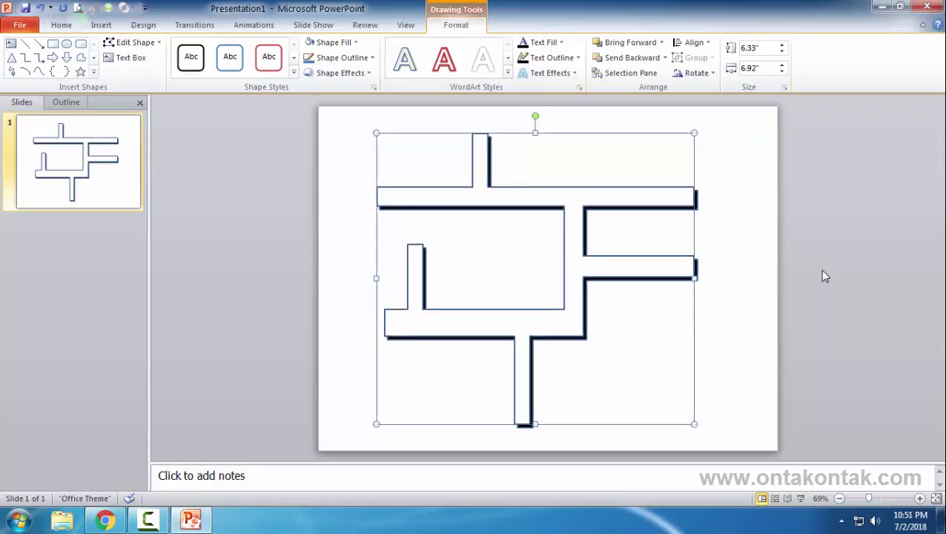
left_click(758, 276)
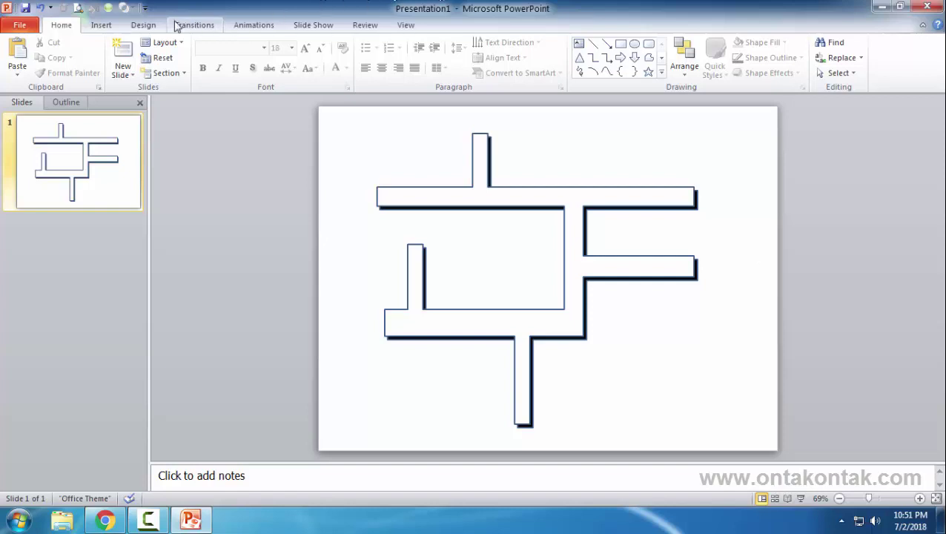
Draw a text box above the maze's top road
left_click(103, 31)
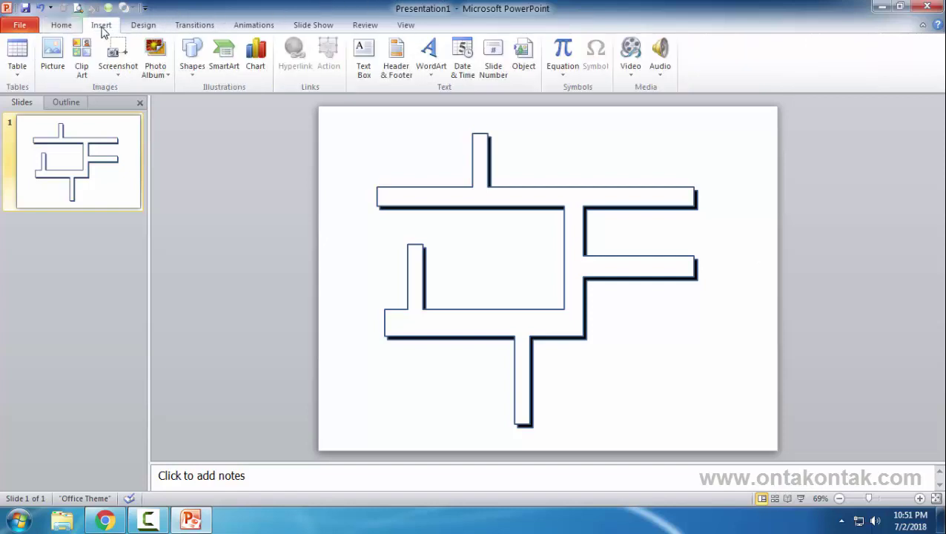
left_click(193, 65)
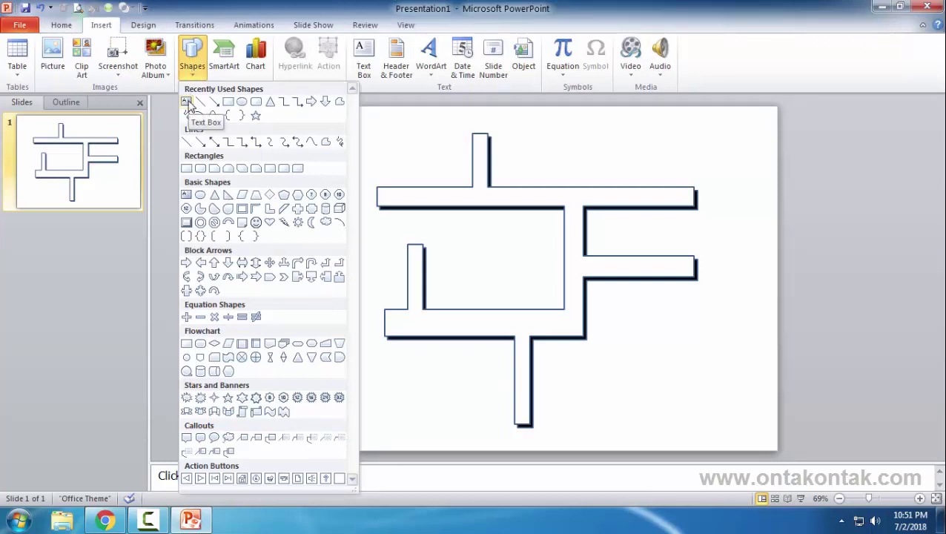
left_click(187, 102)
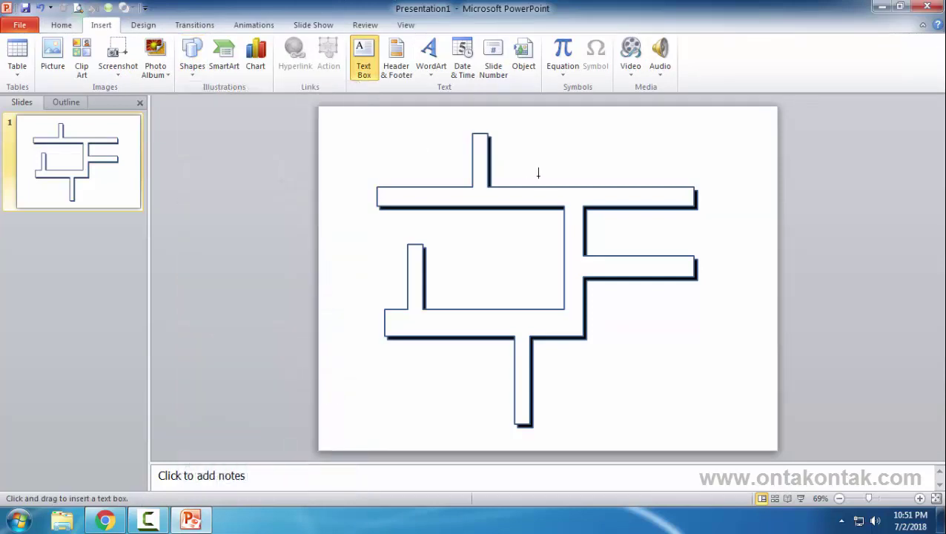
left_click_drag(506, 152, 556, 181)
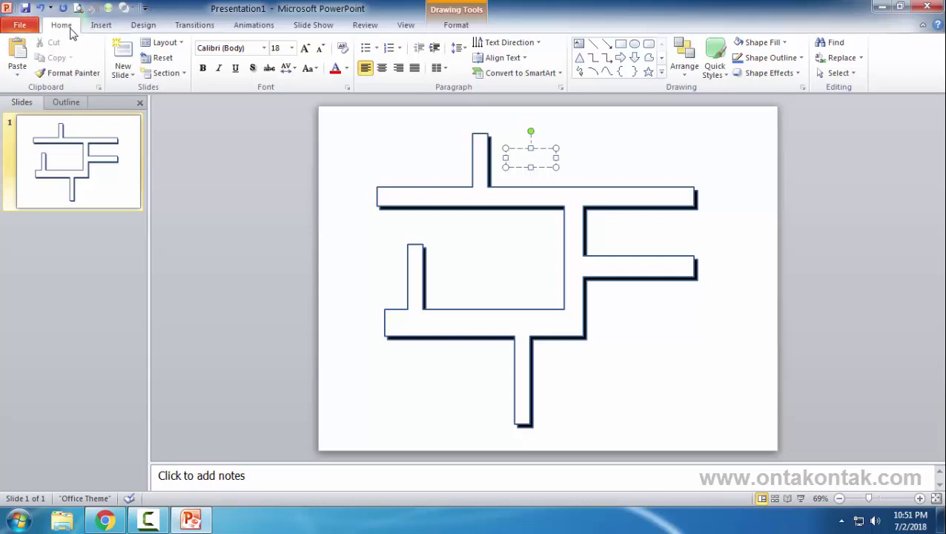
Set the text box font to Webdings at size 14
left_click(252, 49)
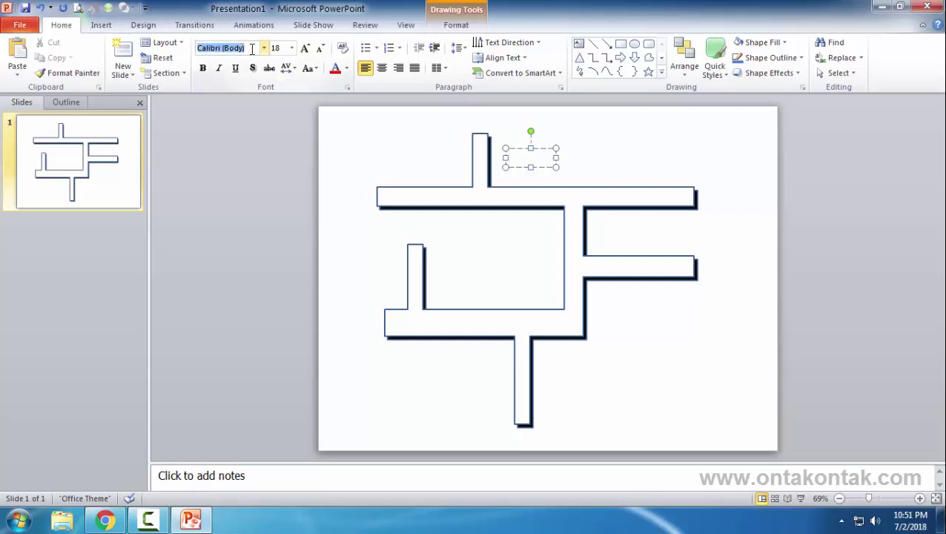
type("Webdings")
key("Return")
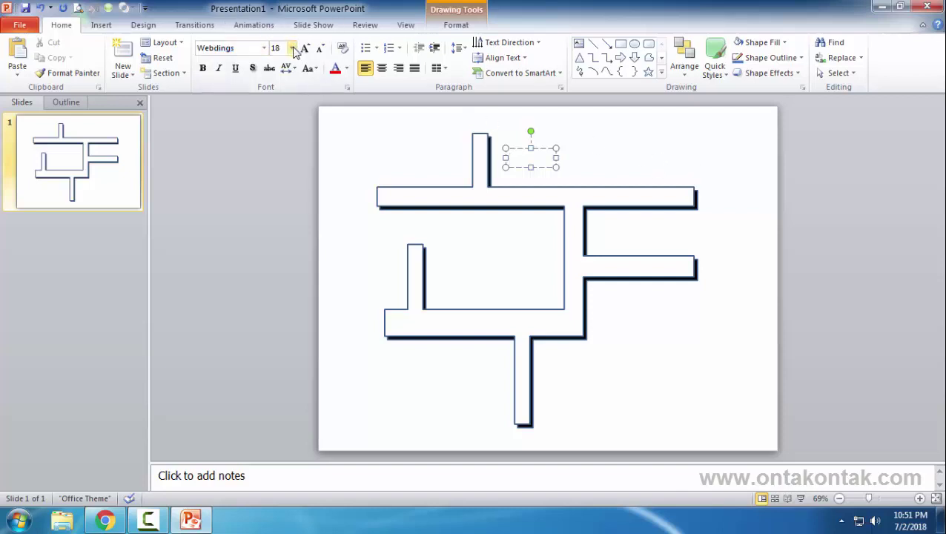
left_click(293, 49)
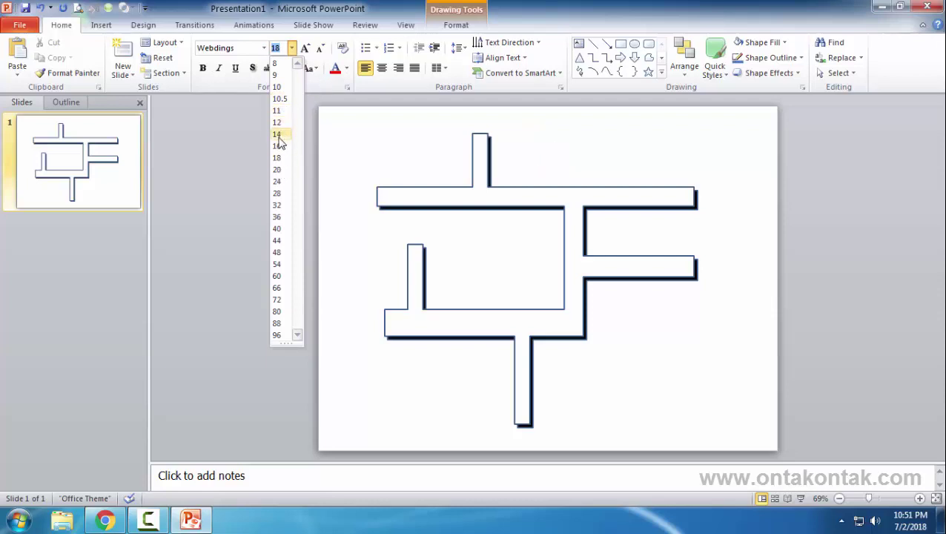
left_click(278, 134)
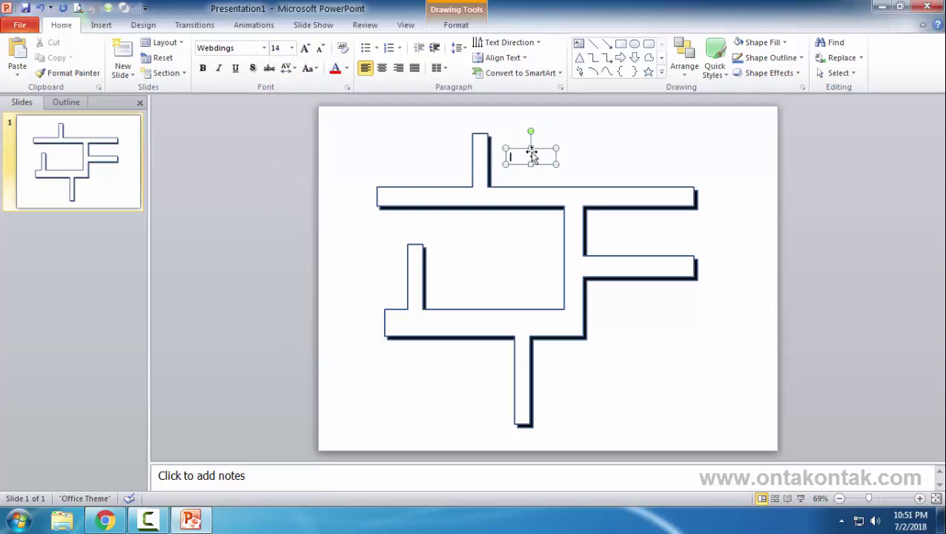
Type H for a Webdings house, enlarge it to 36, and place it beside the top vertical road
scroll(536, 153, "up", 3)
scroll(538, 160, "up", 5)
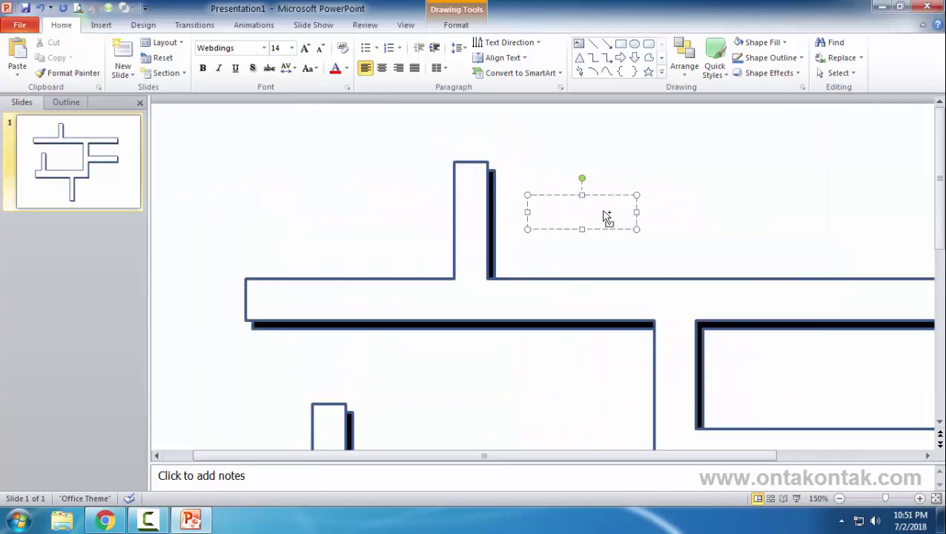
type("H")
key("BackSpace")
type("H")
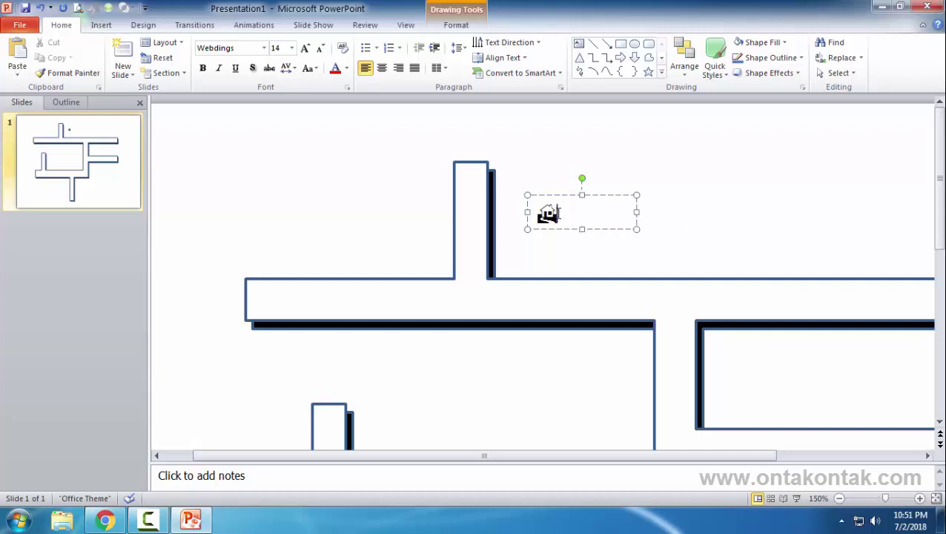
double_click(546, 214)
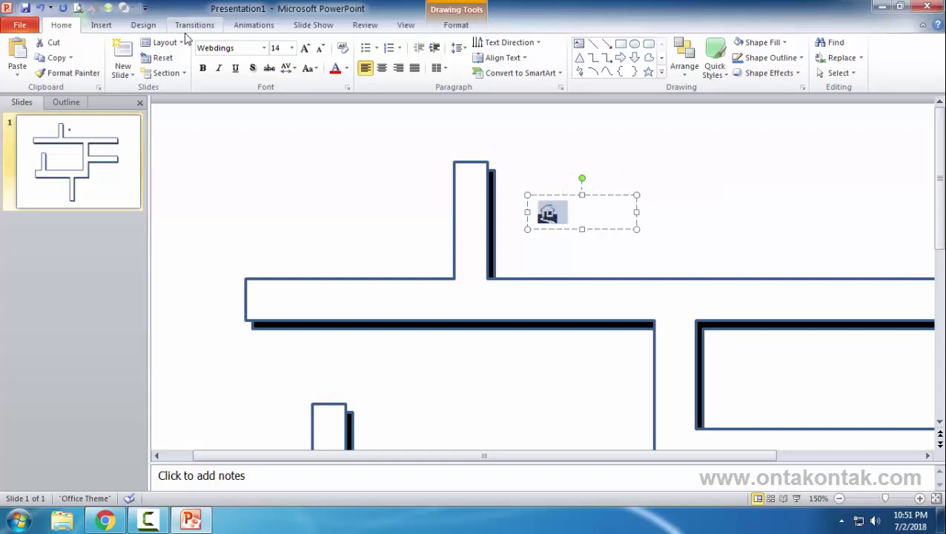
left_click(292, 48)
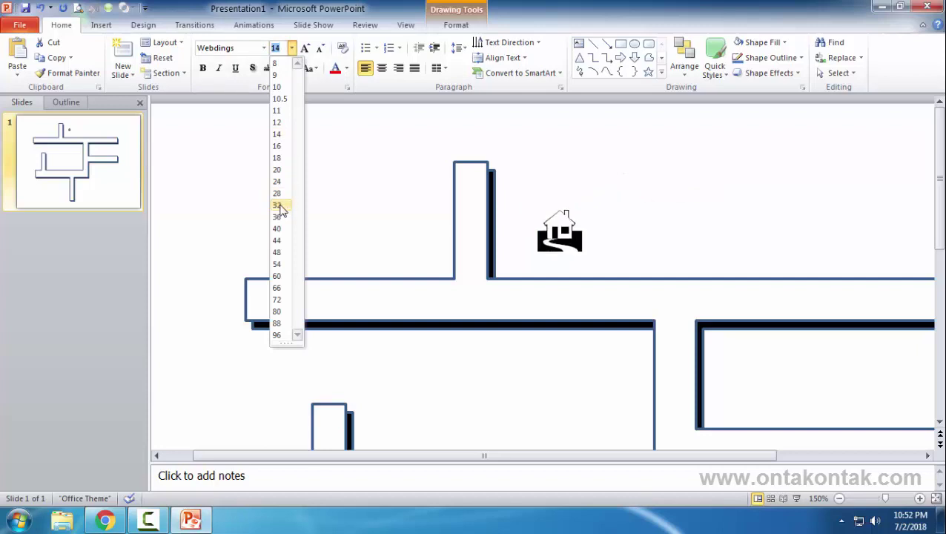
left_click(278, 217)
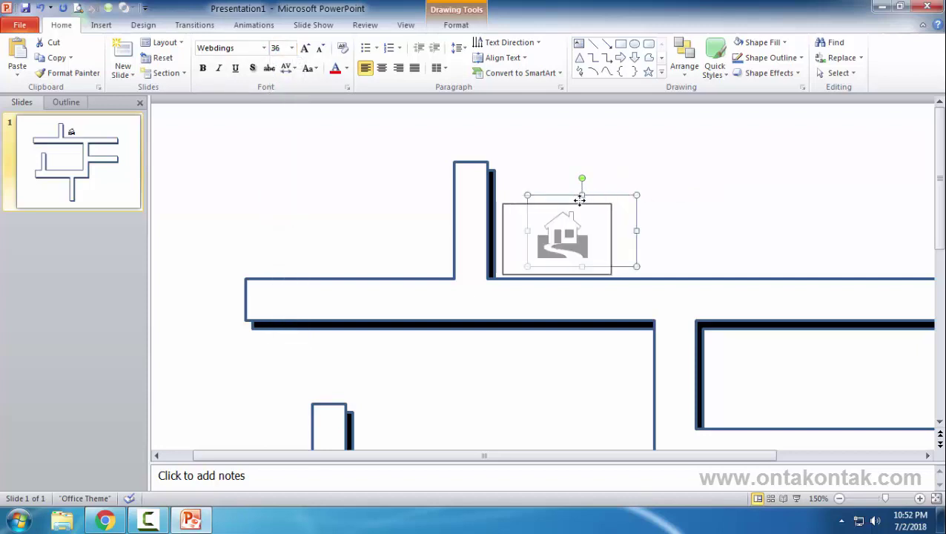
left_click_drag(591, 194, 579, 200)
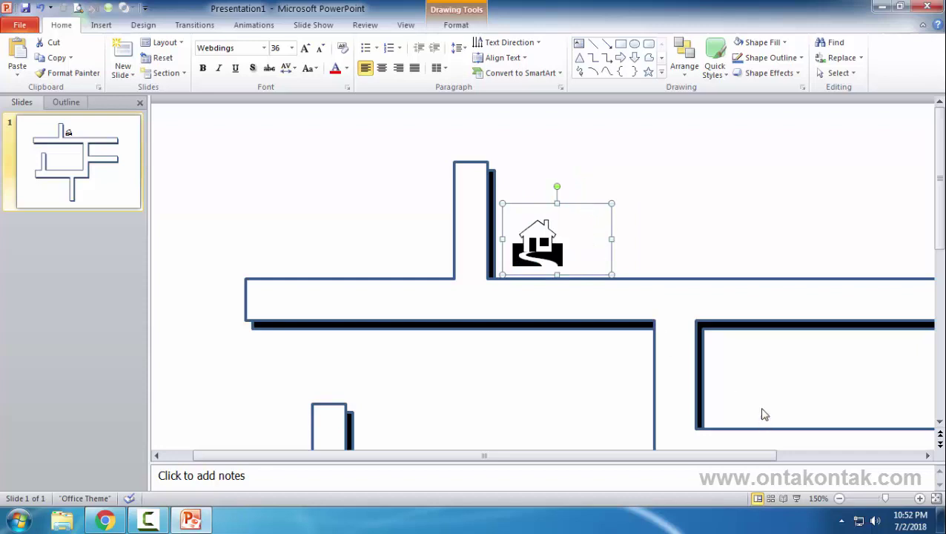
scroll(559, 198, "up", 5)
scroll(567, 211, "down", 5)
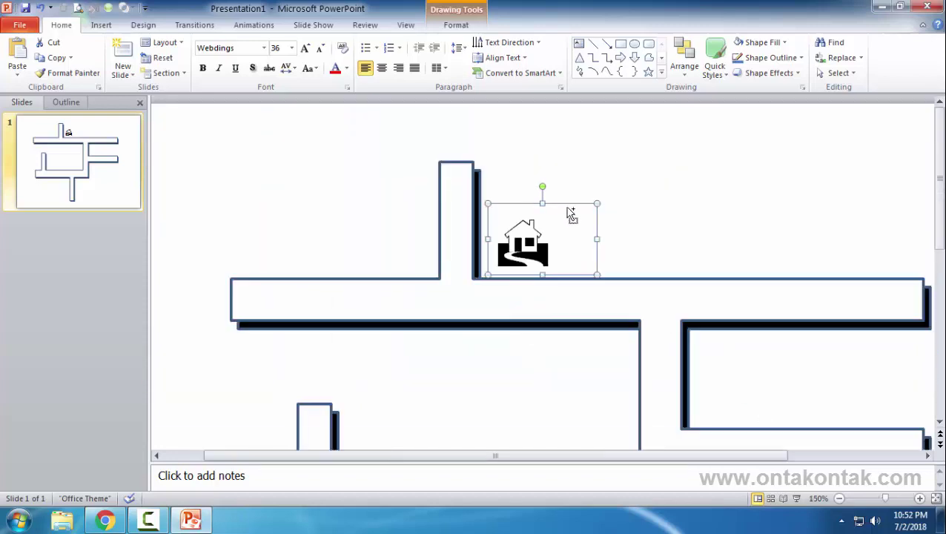
scroll(570, 214, "down", 3)
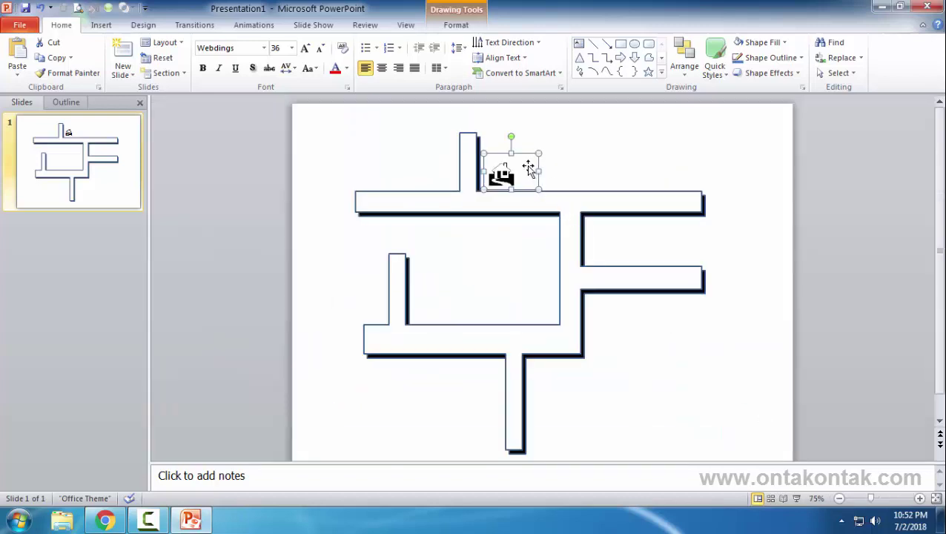
Ctrl-drag copies of the house icon along the top street, on both sides of the vertical road
mouse_move(529, 168)
left_mouse_down()
mouse_move(532, 178)
mouse_move(650, 152)
left_mouse_up()
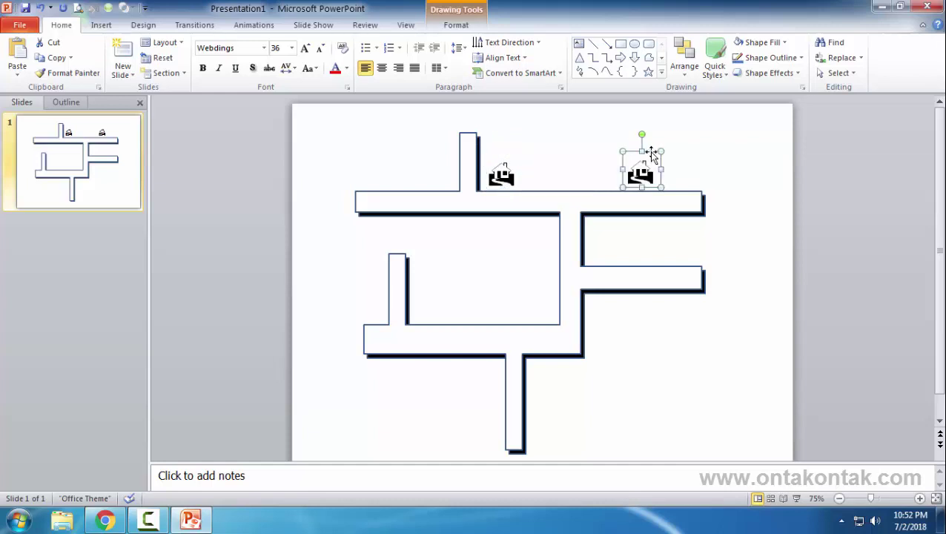
mouse_move(653, 153)
left_mouse_down()
mouse_move(401, 150)
mouse_move(519, 269)
mouse_move(595, 166)
left_mouse_up()
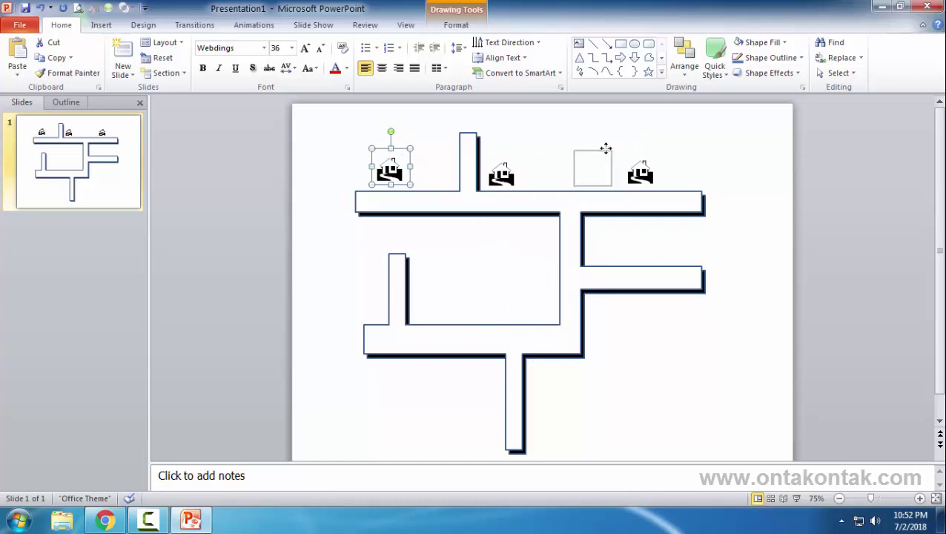
mouse_move(596, 166)
left_mouse_down()
mouse_move(606, 151)
mouse_move(694, 152)
left_mouse_up()
left_click(735, 173)
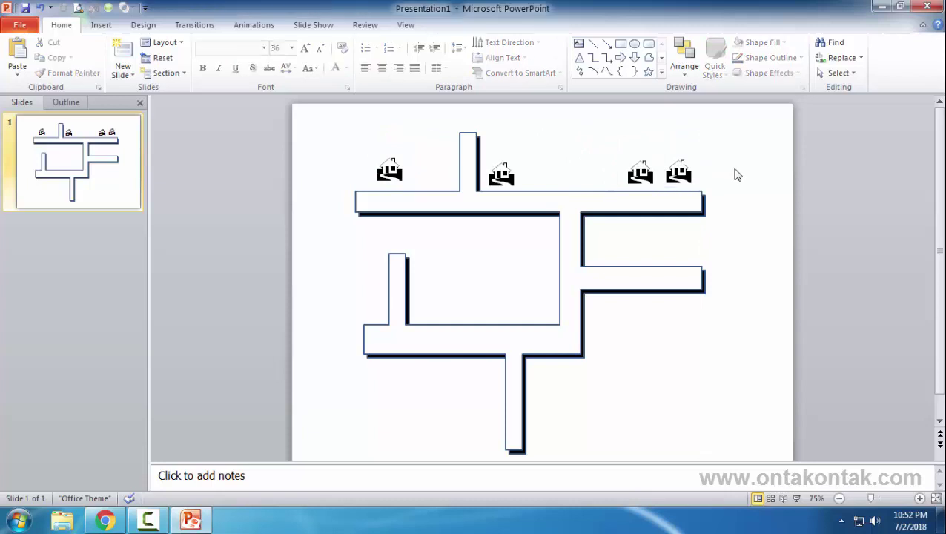
left_click_drag(501, 176, 581, 152)
Replace the middle box's house glyph with Webdings 'l', the columned bank building
scroll(588, 172, "up", 2)
scroll(627, 215, "up", 3)
left_click(576, 209)
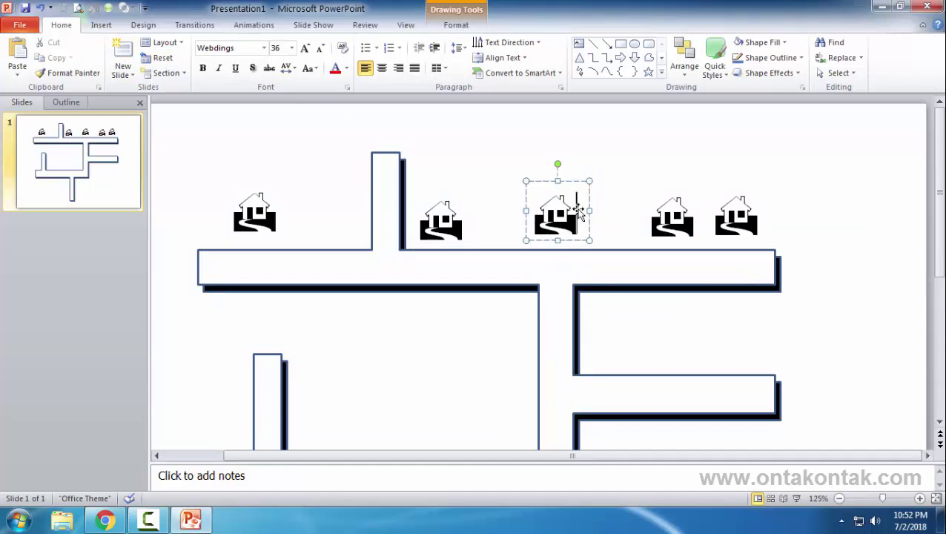
key("BackSpace")
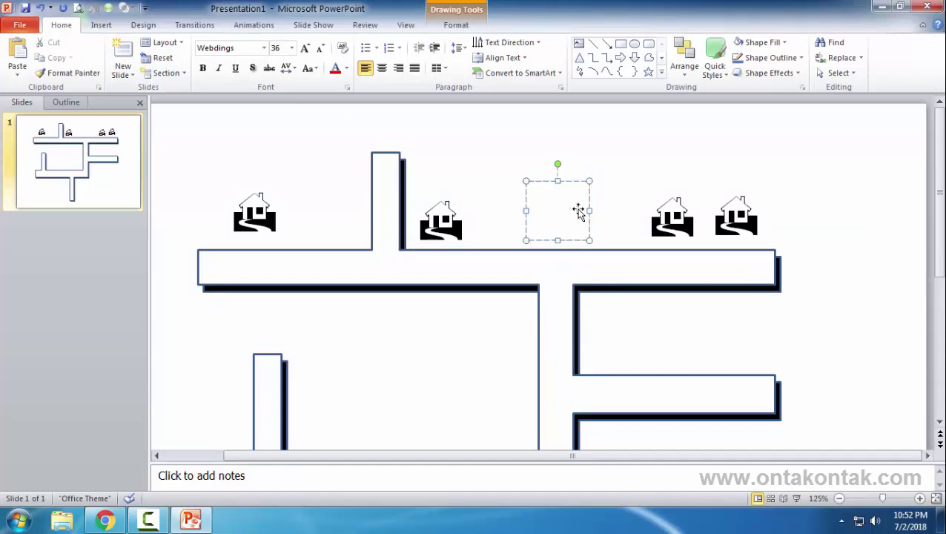
key("ctrl+z")
key("ctrl+y")
key("ctrl+z")
key("ctrl+y")
key("ctrl+z")
key("ctrl+y")
key("ctrl+z")
key("ctrl+y")
key("BackSpace")
type("h")
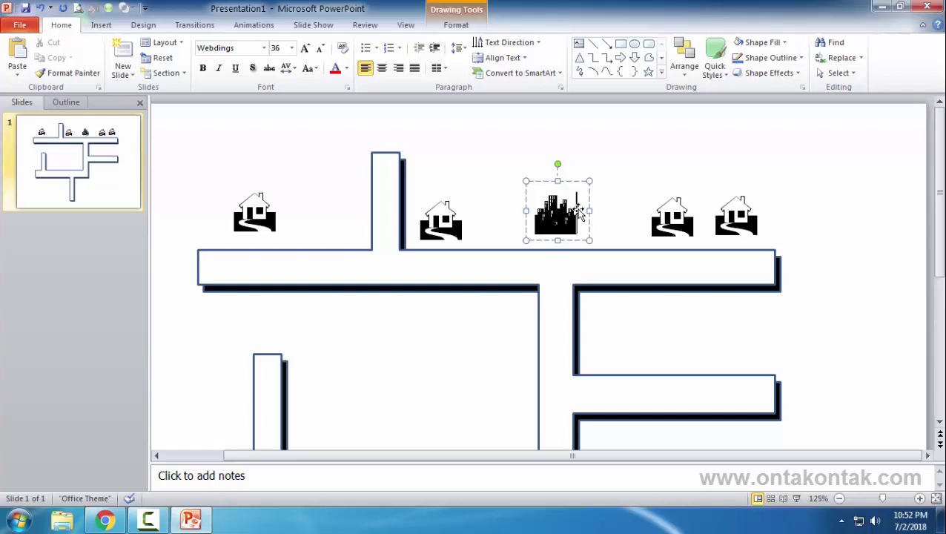
key("BackSpace")
type("j")
key("BackSpace")
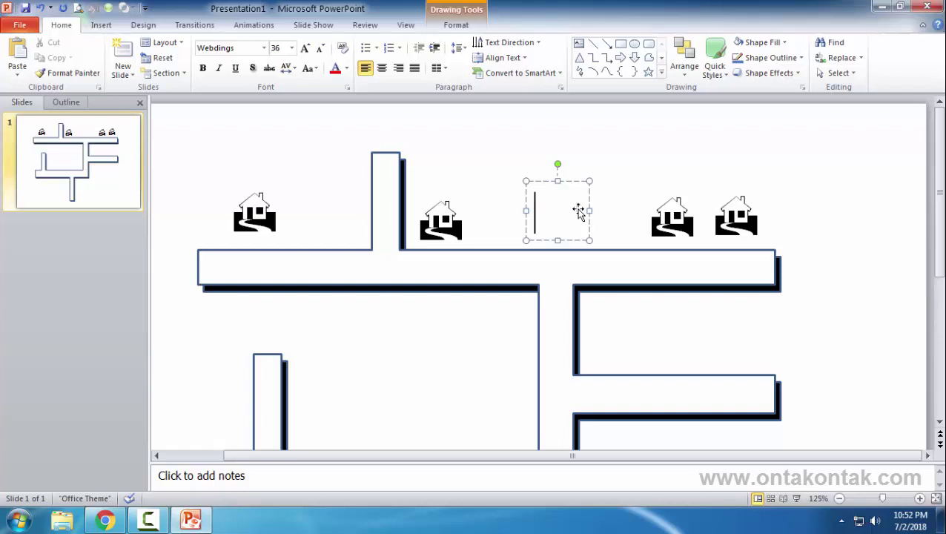
type("k")
key("BackSpace")
type("l")
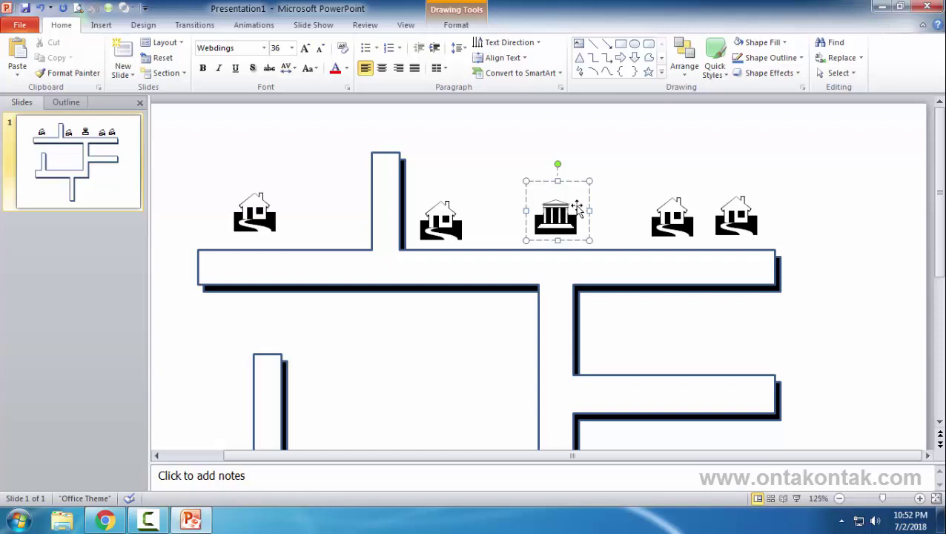
Nudge the building icon into place between the houses
left_click(578, 183)
left_click_drag(579, 185, 590, 187)
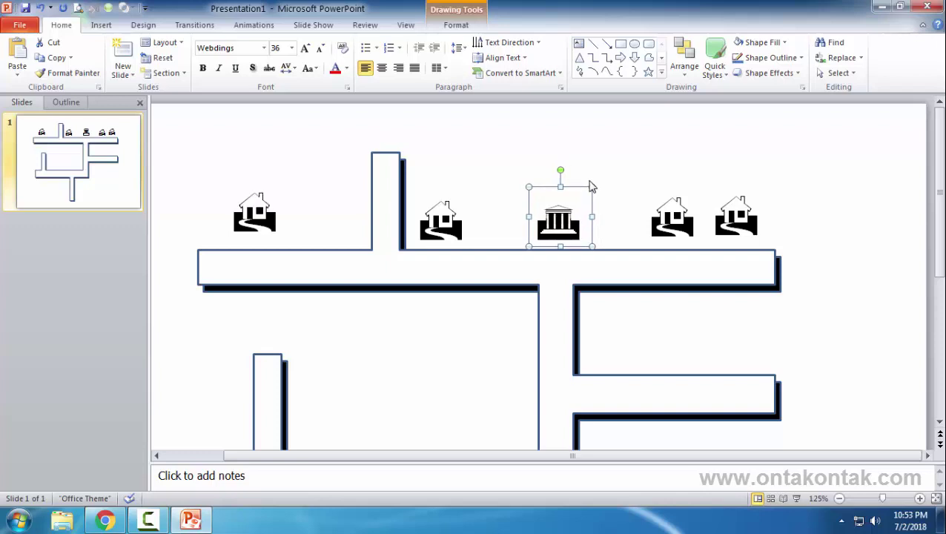
key("ctrl+Down")
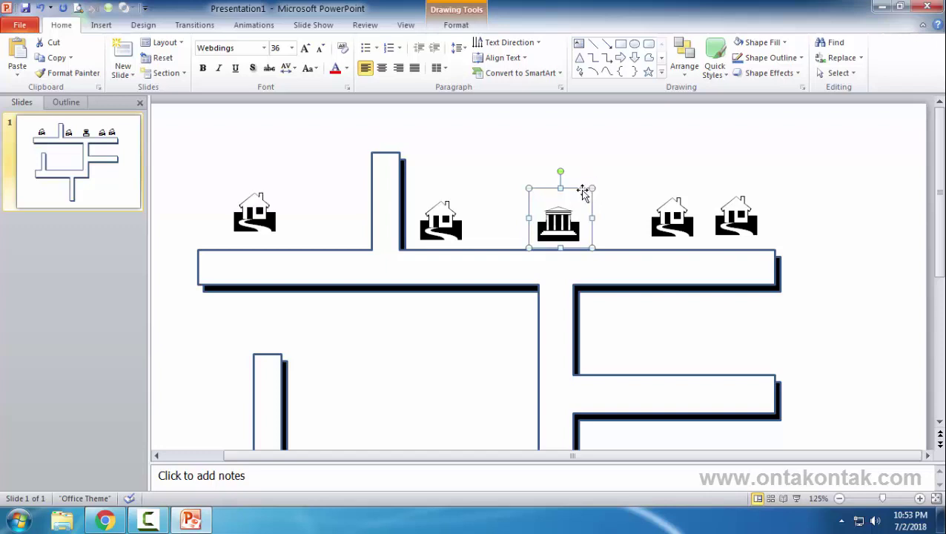
scroll(582, 202, "up", 2)
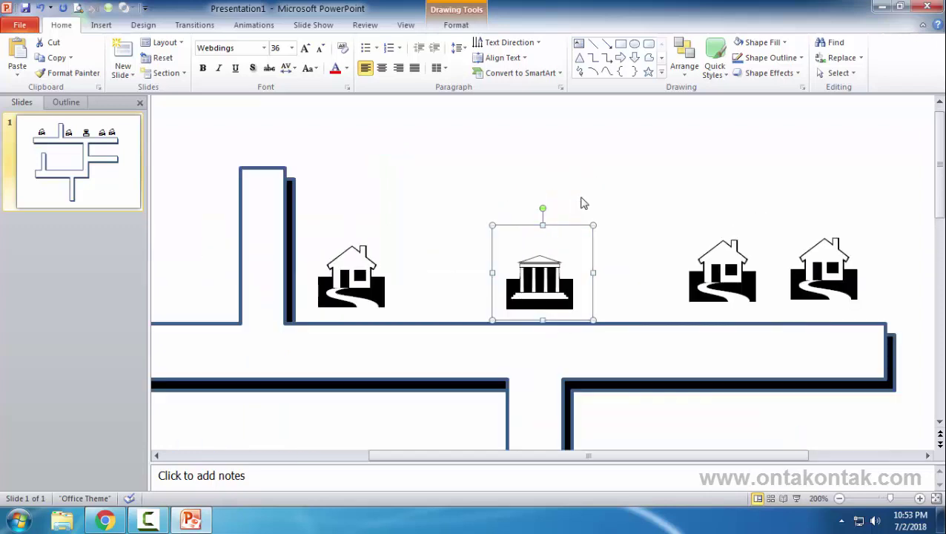
scroll(580, 208, "down", 2)
key("Up")
key("Up")
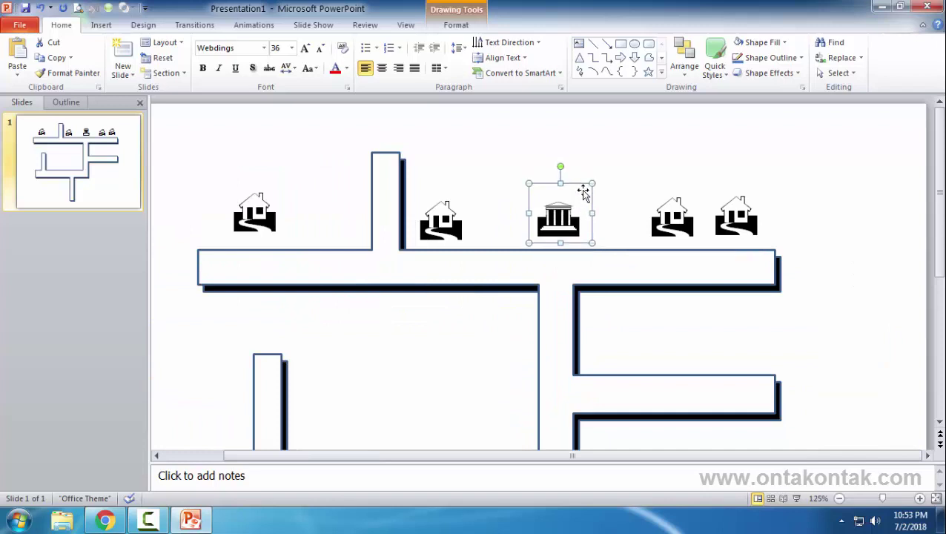
Copy the building icon down the map and retype its glyph as Webdings 'H'
left_click_drag(583, 192, 523, 360)
scroll(523, 349, "down", 1)
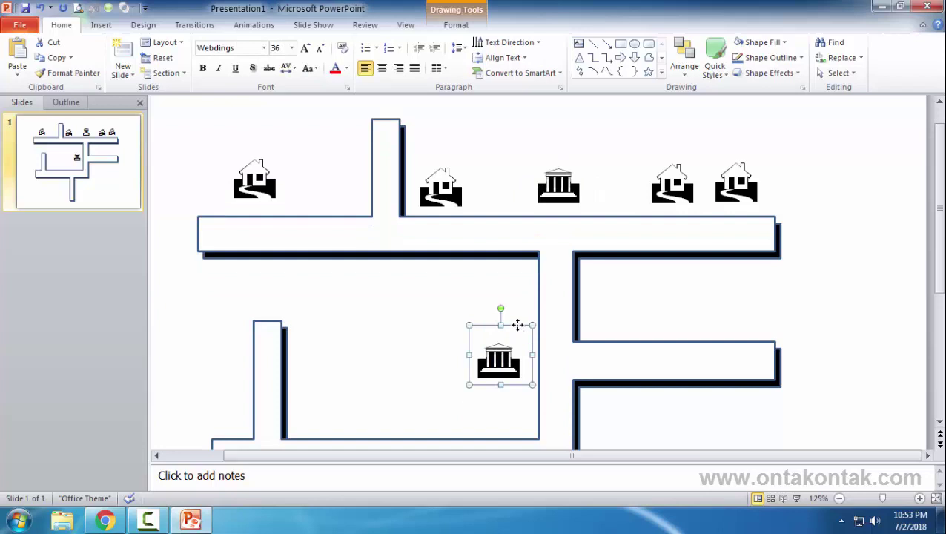
key("Up")
key("Up")
key("Left")
left_click(517, 346)
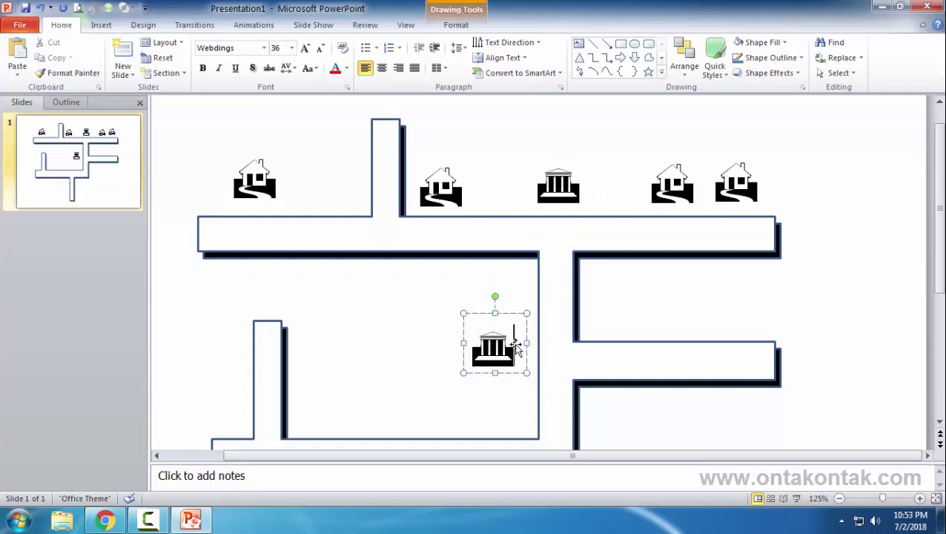
key("BackSpace")
type("H")
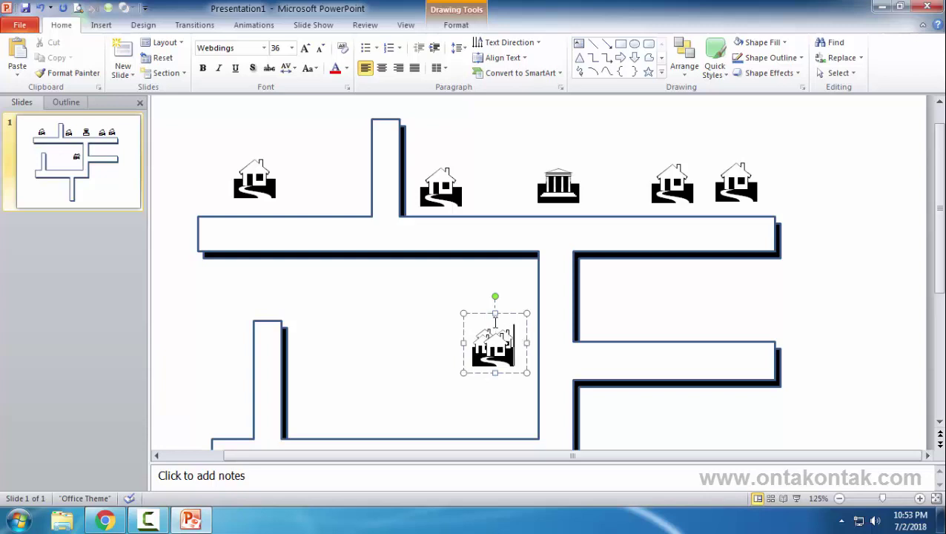
Copy a house icon into the lower-right block of the maze
left_click_drag(512, 317, 636, 274, "ctrl")
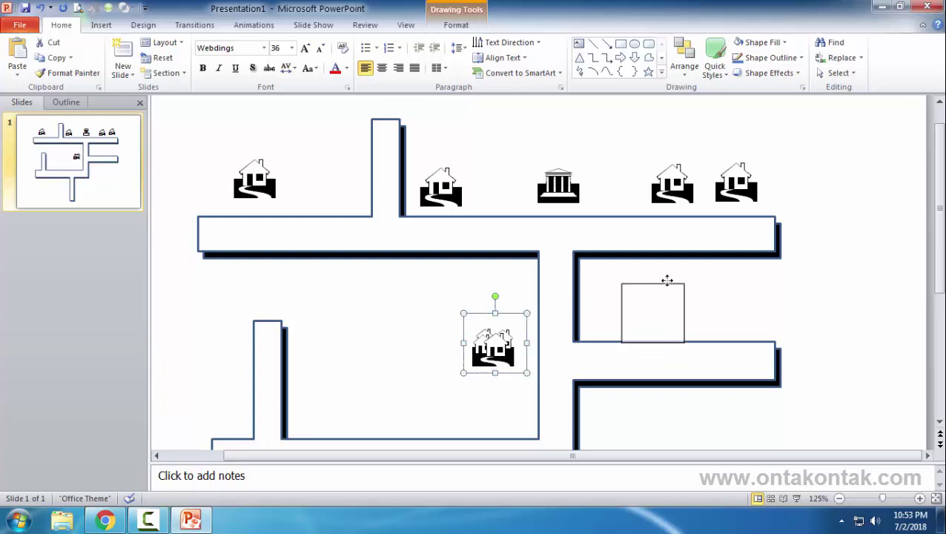
scroll(641, 235, "down", 1)
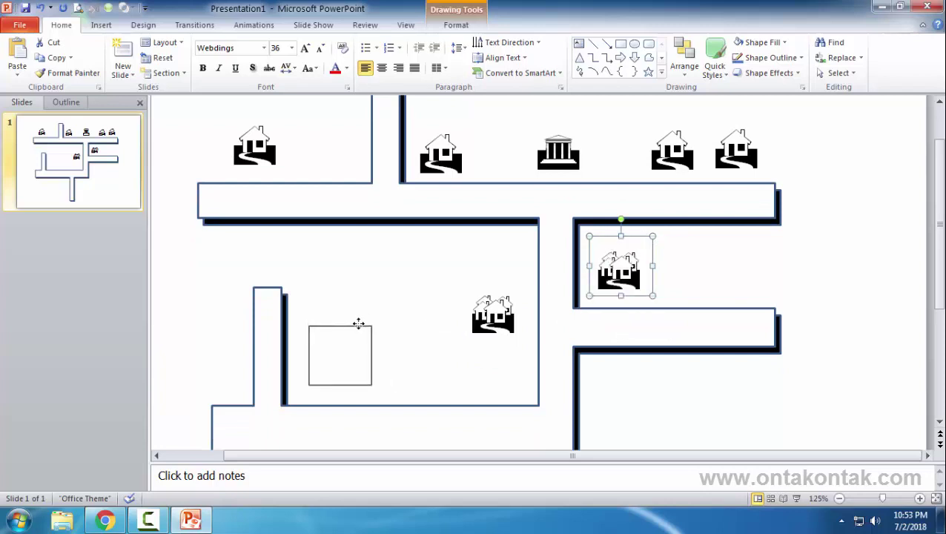
left_click_drag(639, 235, 357, 327, "ctrl")
scroll(389, 329, "down", 2)
scroll(389, 329, "down", 1)
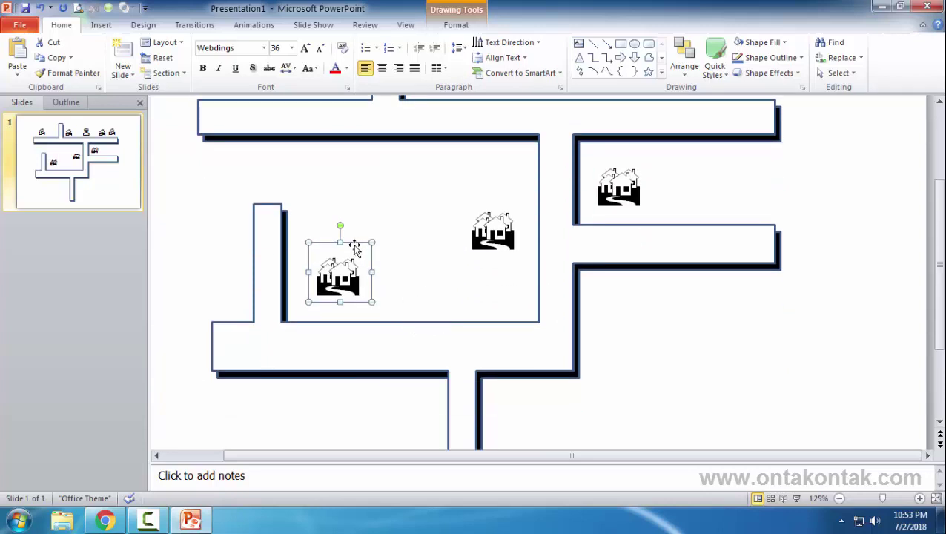
left_click_drag(358, 250, 639, 326, "ctrl")
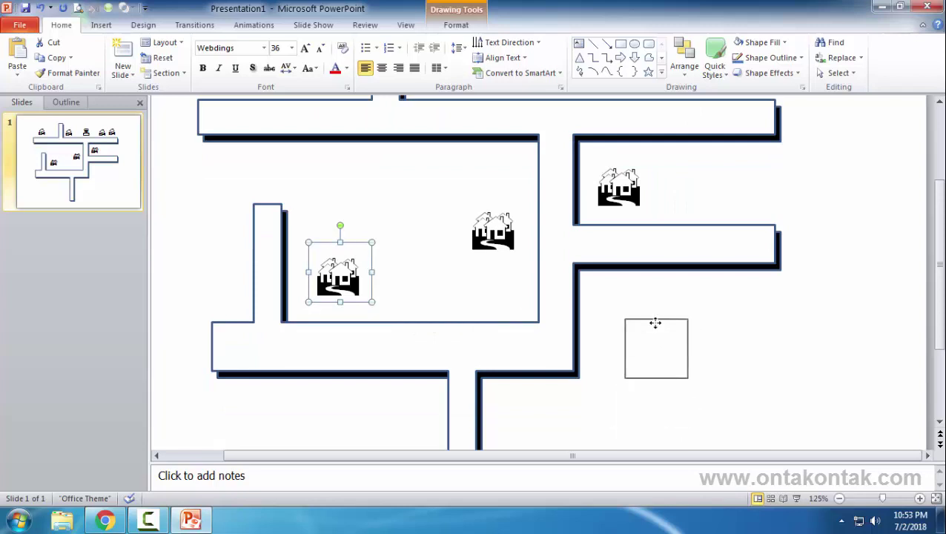
Change the lower-right copy to the Webdings 'I' city skyline and shift it slightly left
left_click(639, 350)
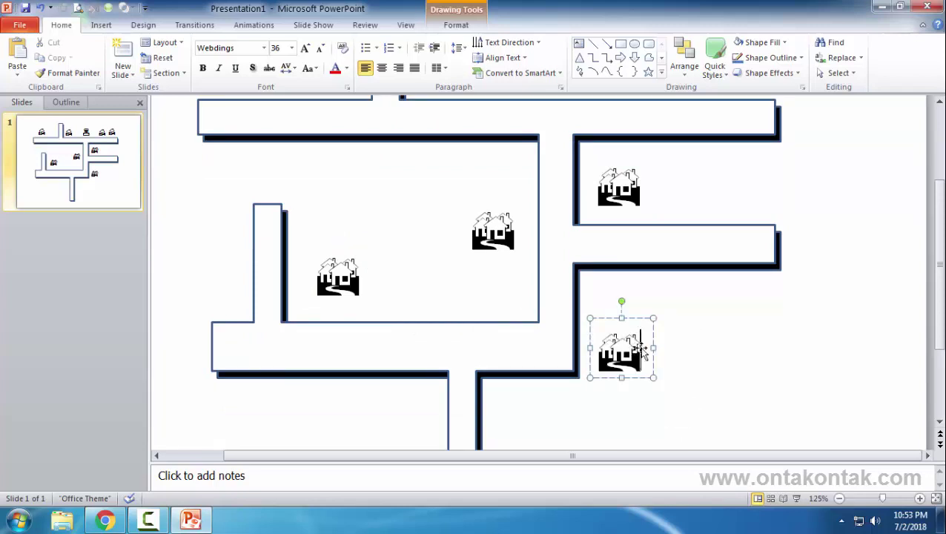
key("BackSpace")
key("ctrl+z")
key("BackSpace")
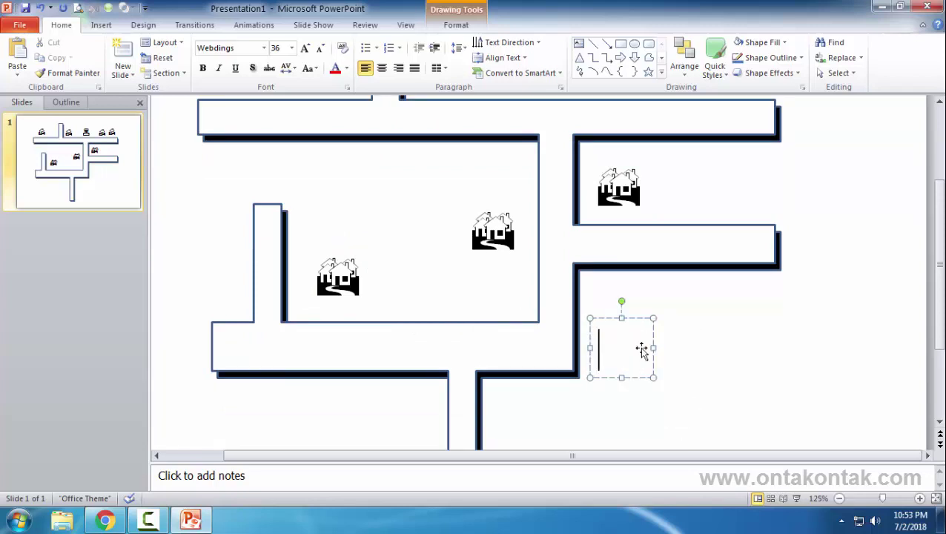
key("ctrl+z")
key("BackSpace")
key("ctrl+z")
key("BackSpace")
key("ctrl+z")
key("BackSpace")
type("h")
key("BackSpace")
type("H")
key("BackSpace")
type("H")
key("BackSpace")
type("H")
key("BackSpace")
type("I")
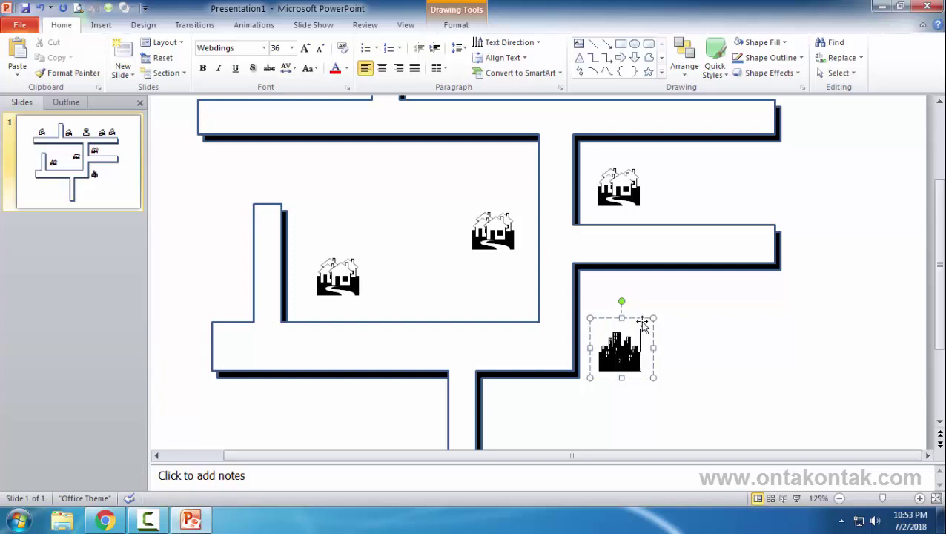
left_click_drag(655, 321, 650, 320)
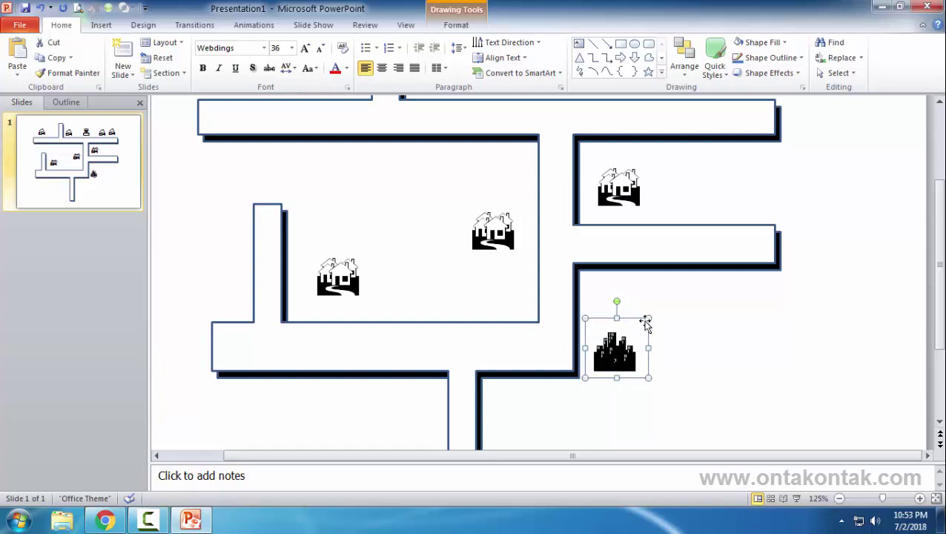
Copy the skyline beside the bottom vertical road and make it the Webdings 'a' construction house
scroll(638, 333, "down", 3)
left_click_drag(630, 269, 412, 337)
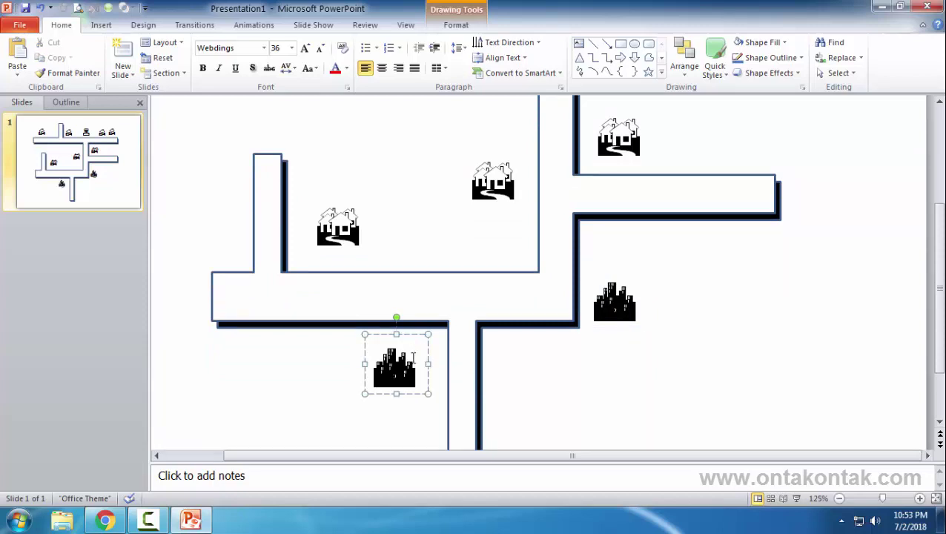
key("BackSpace")
type("h")
key("BackSpace")
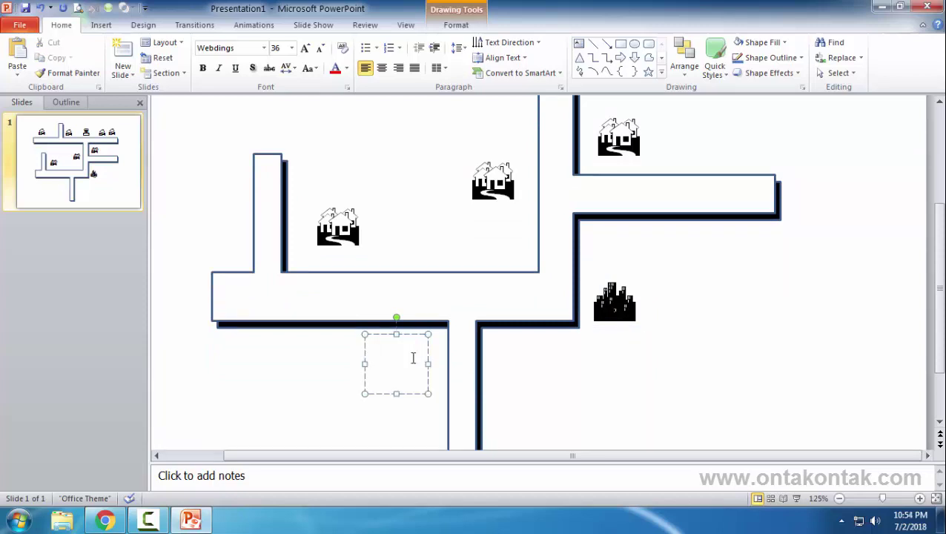
type("h")
key("BackSpace")
type("c")
key("BackSpace")
type("a")
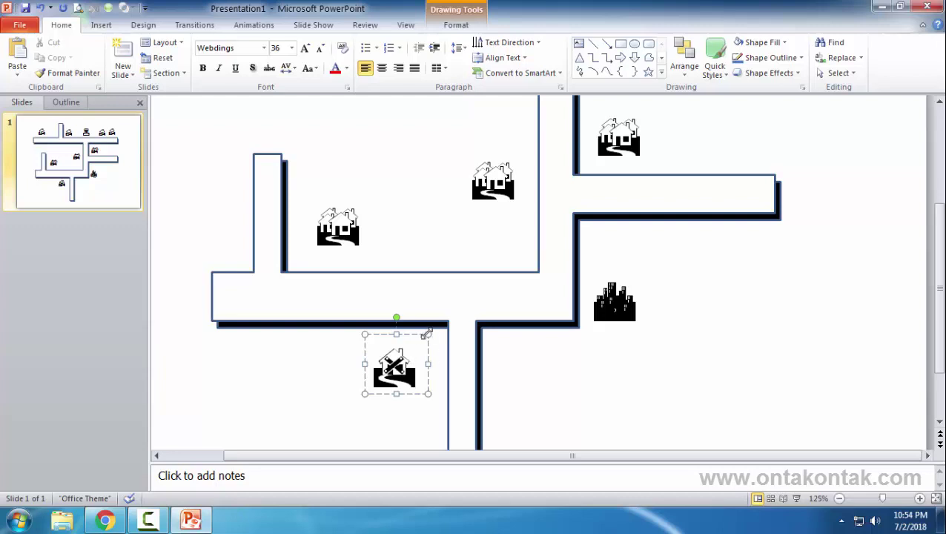
left_click_drag(422, 338, 435, 338)
Ctrl-drag a copy of the top-left house icon down into the left block
left_click(522, 376)
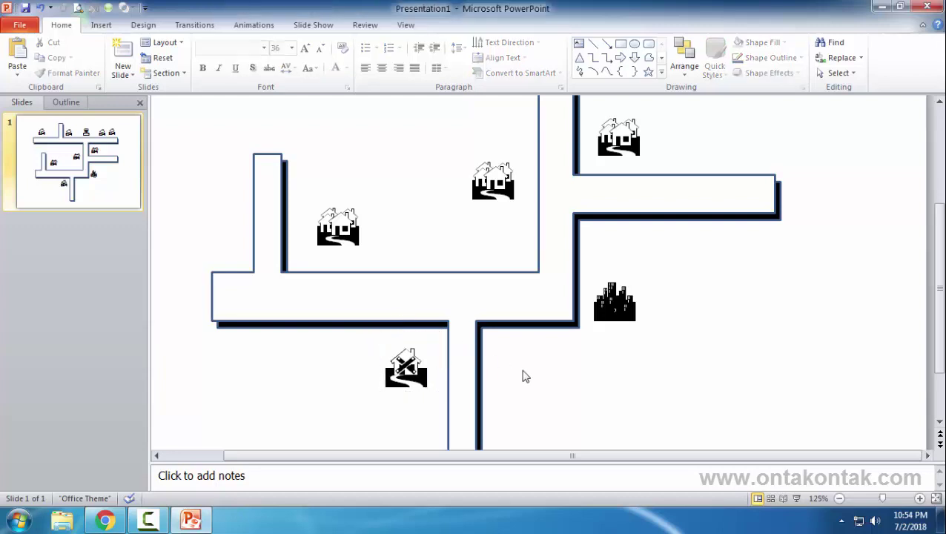
scroll(522, 211, "up", 2)
scroll(490, 186, "up", 3)
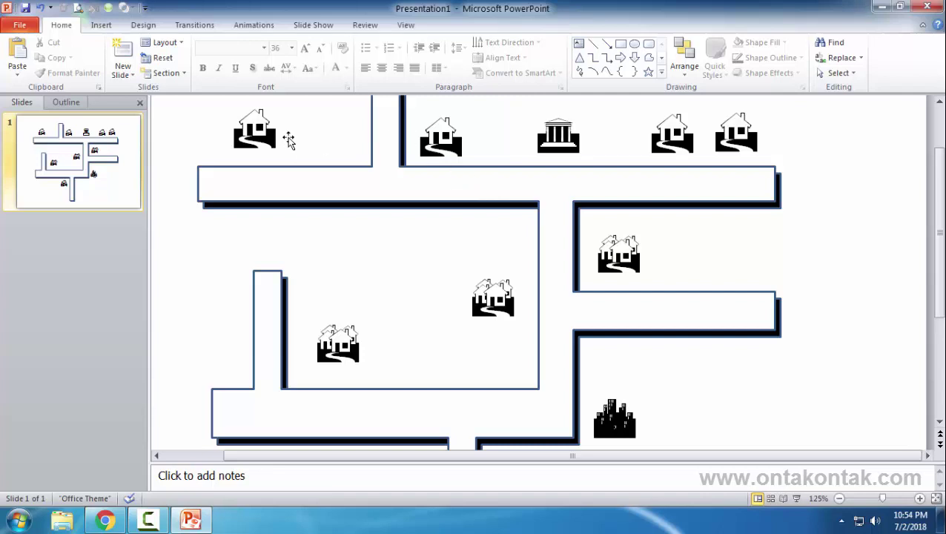
left_click(277, 135)
left_click_drag(285, 137, 361, 289)
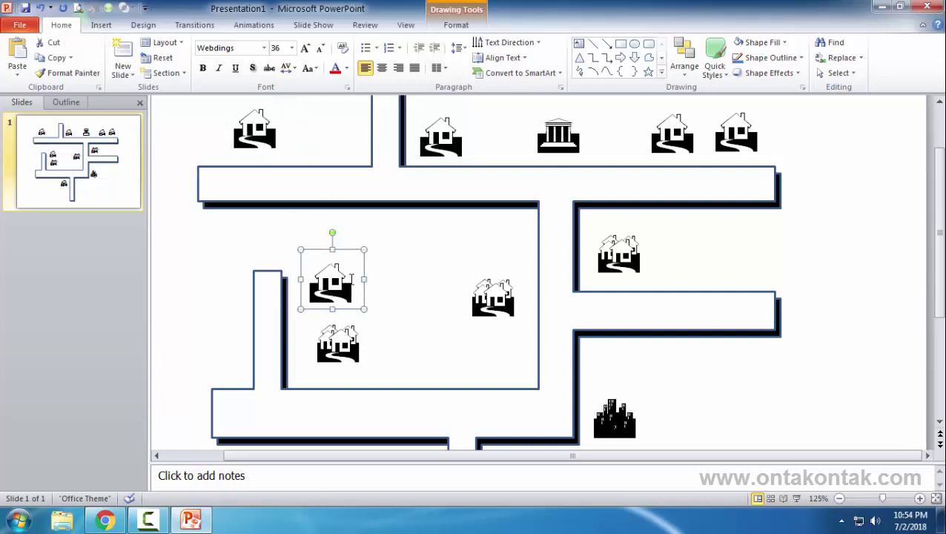
key("Right")
key("Right")
key("Right")
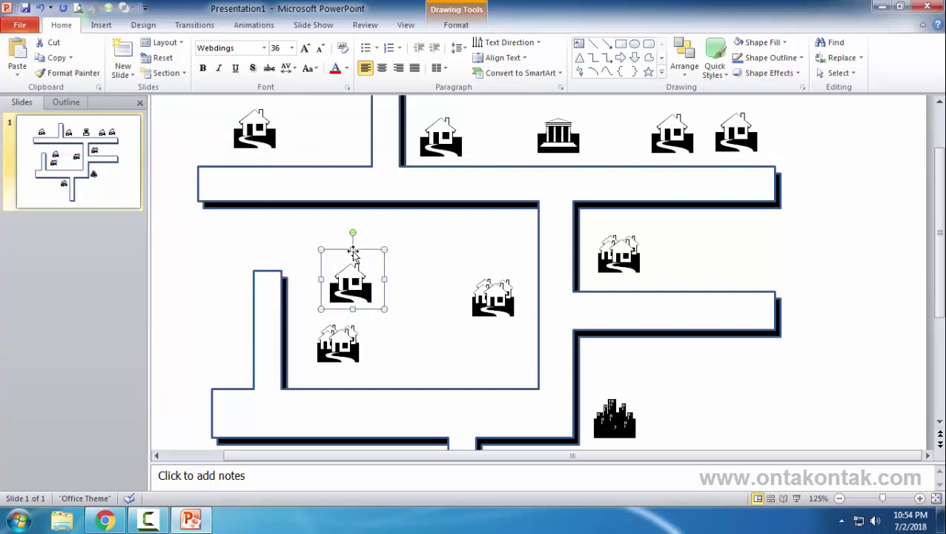
key("Left")
key("Left")
key("Left")
Nudge the lower house pair down and position the new house just above it
key("Left")
key("Left")
key("Right")
left_click(359, 312)
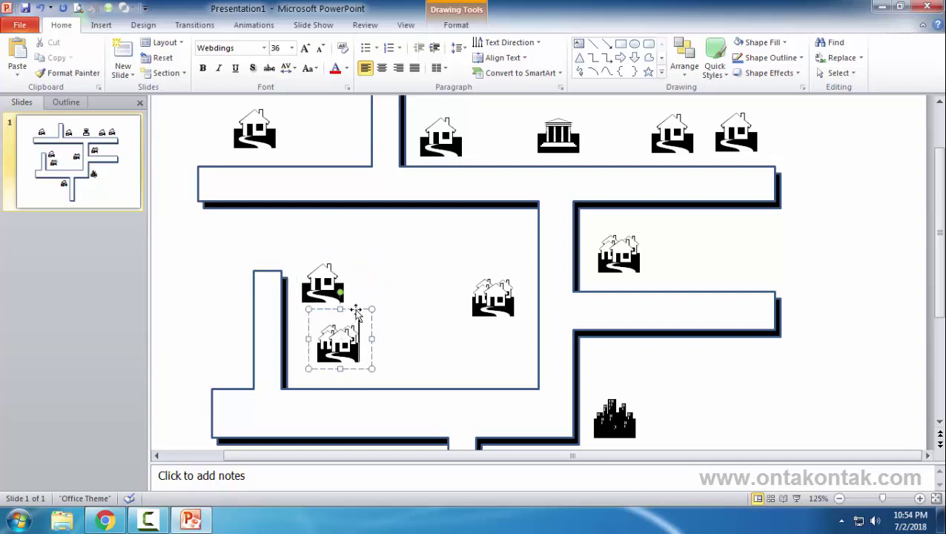
key("Down")
key("Down")
key("Left")
key("Left")
left_click(343, 281)
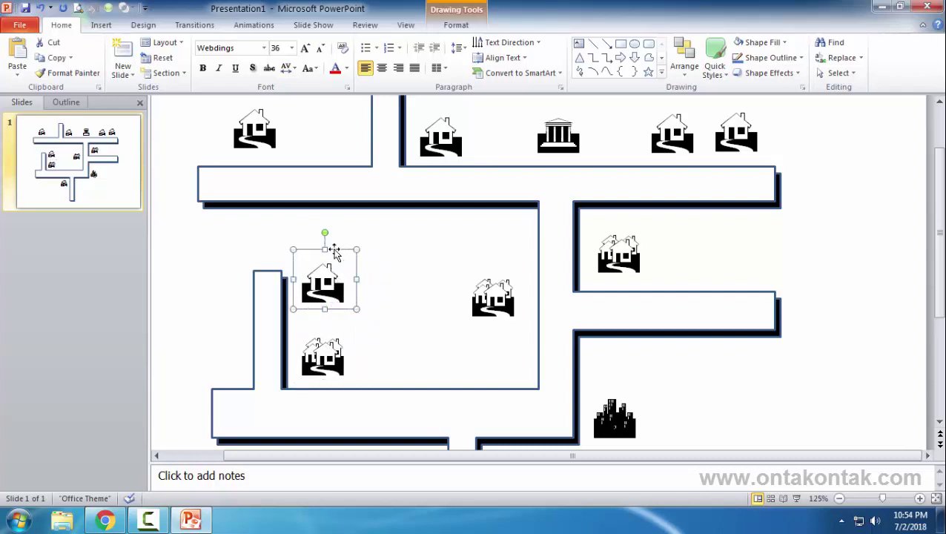
left_click_drag(340, 250, 341, 257)
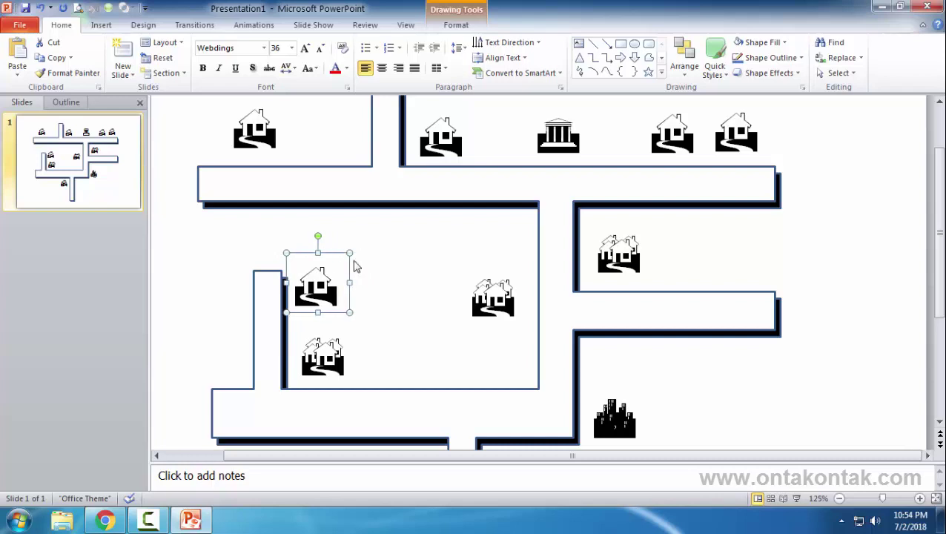
key("ctrl+Left")
key("ctrl+Left")
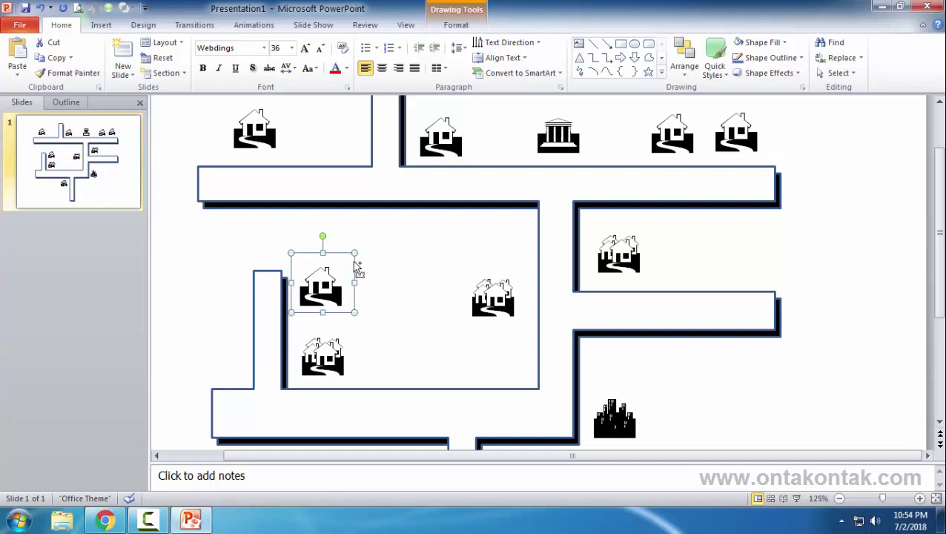
key("ctrl+Left")
key("ctrl+Left")
left_click(375, 265)
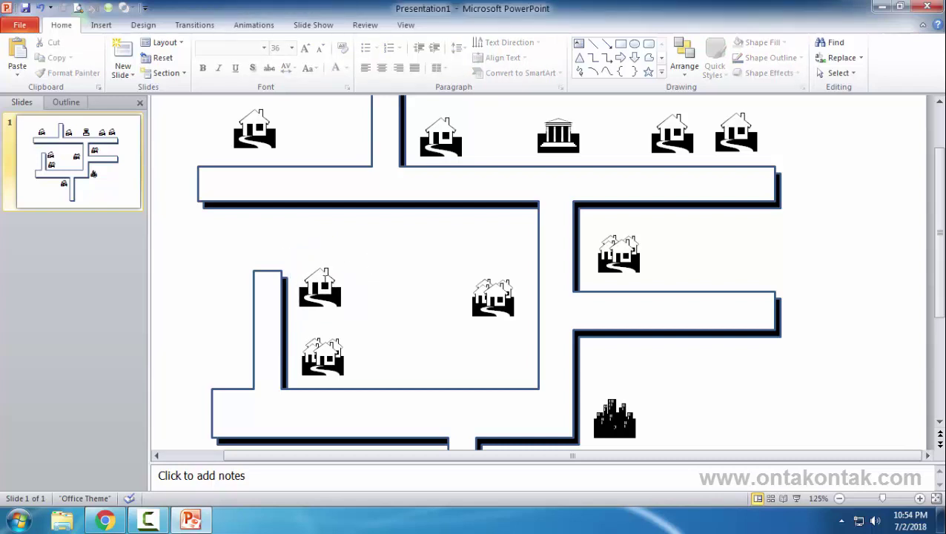
left_click(326, 277)
left_click(356, 250)
left_click(339, 256)
Draw a short right-pointing arrow in the top-left street
left_click(101, 25)
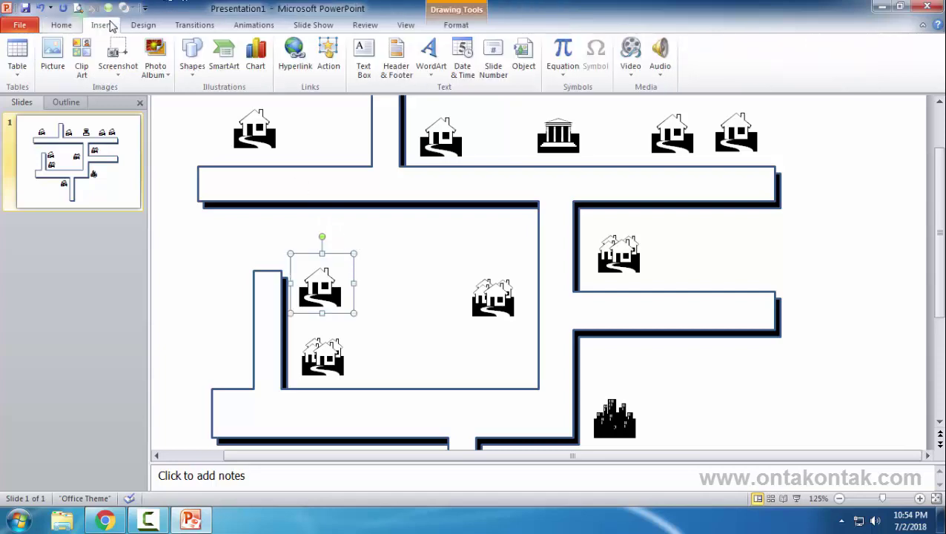
left_click(193, 71)
left_click(215, 102)
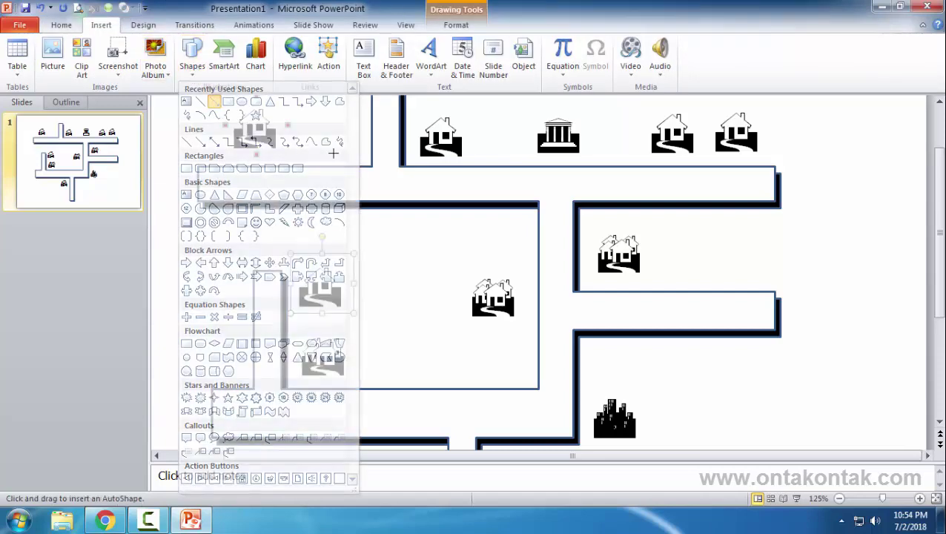
mouse_move(248, 185)
left_mouse_down()
mouse_move(291, 186)
mouse_move(273, 186)
left_mouse_up()
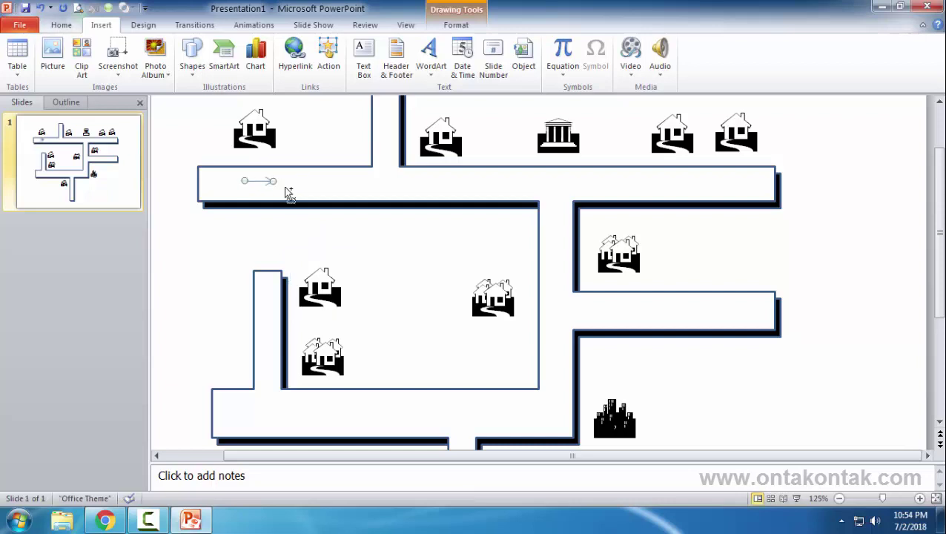
key("Down")
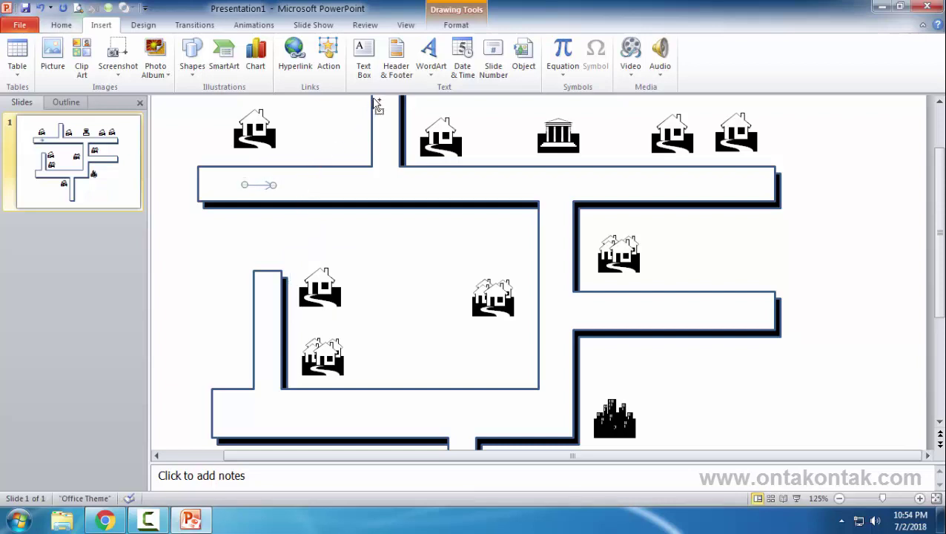
Give the arrow a 2¼ pt black outline
left_click(449, 26)
left_click(373, 62)
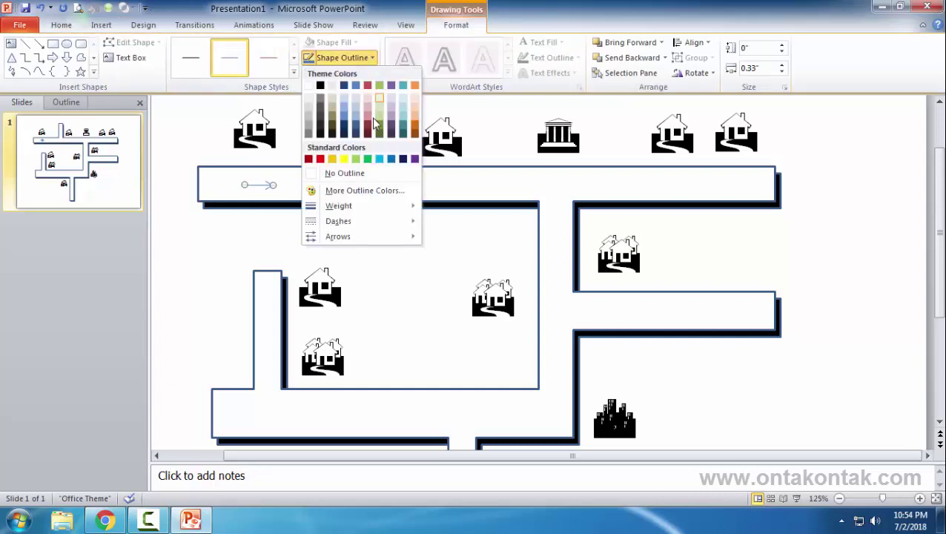
mouse_move(372, 205)
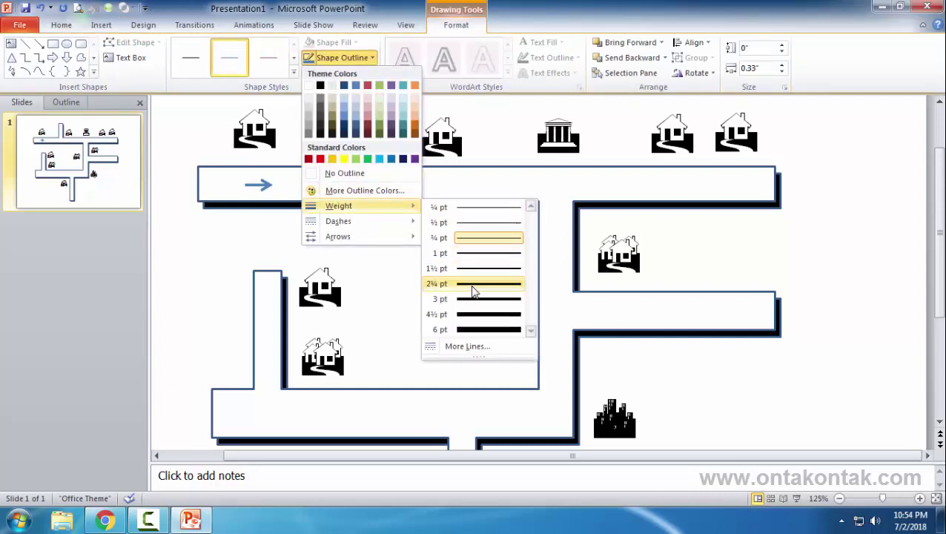
left_click(474, 289)
left_click(341, 58)
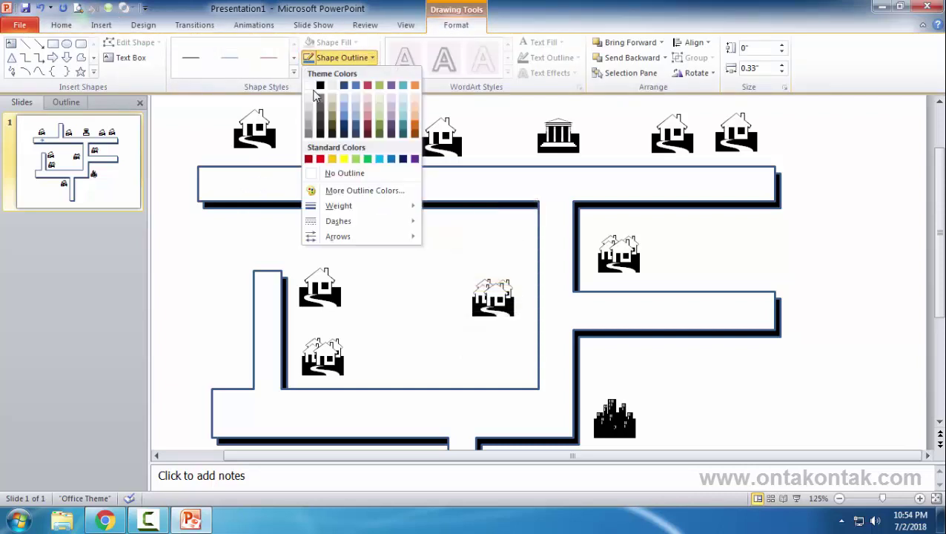
left_click(320, 86)
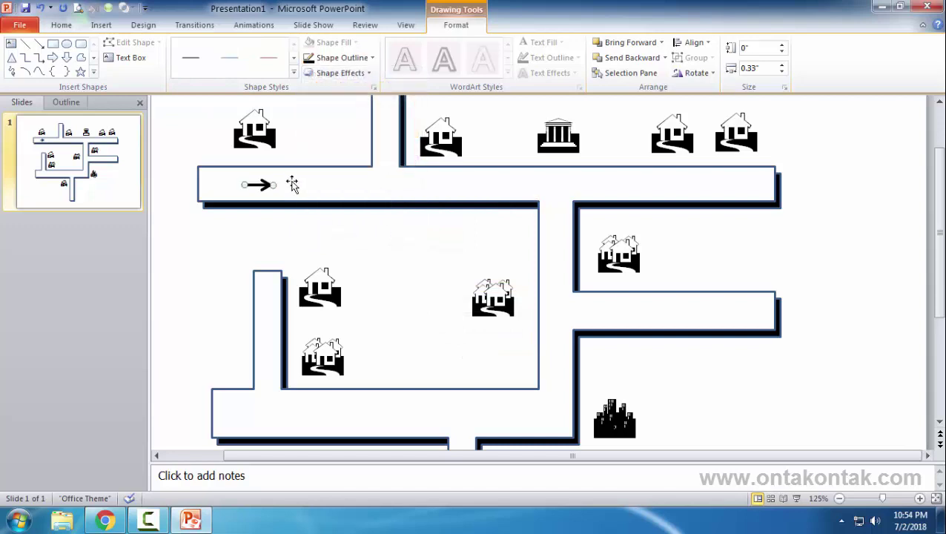
Copy the right arrow along the street and make a downward arrow at the junction
left_click_drag(270, 185, 317, 185, "ctrl")
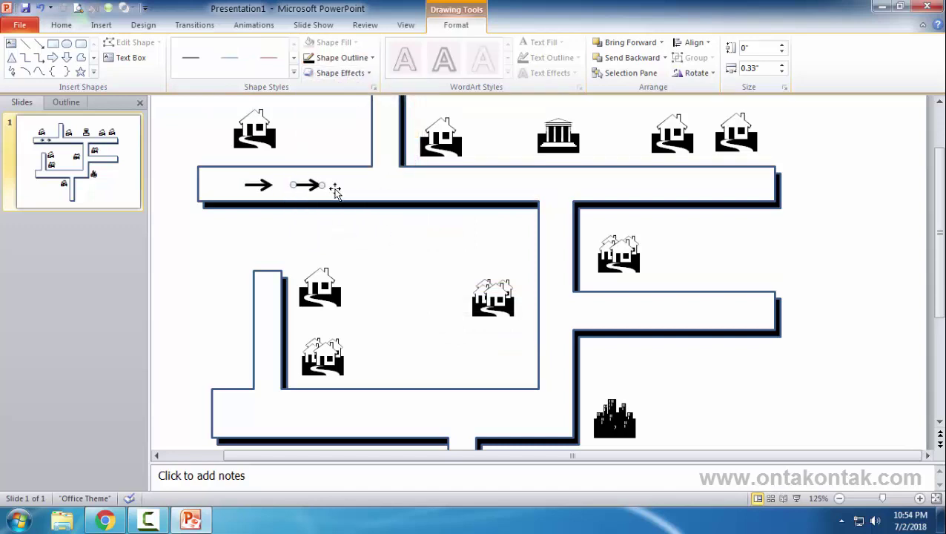
key("Left")
key("Left")
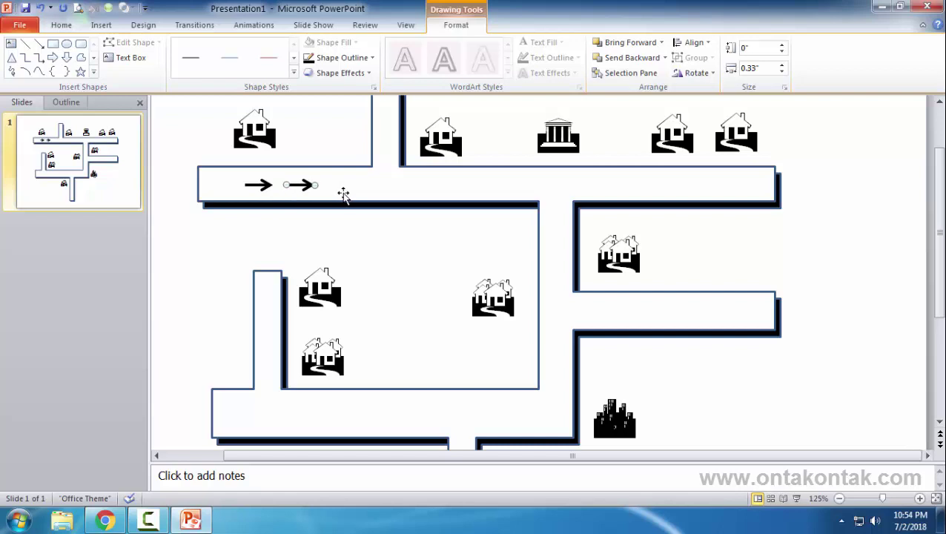
key("Right")
key("Right")
key("Right")
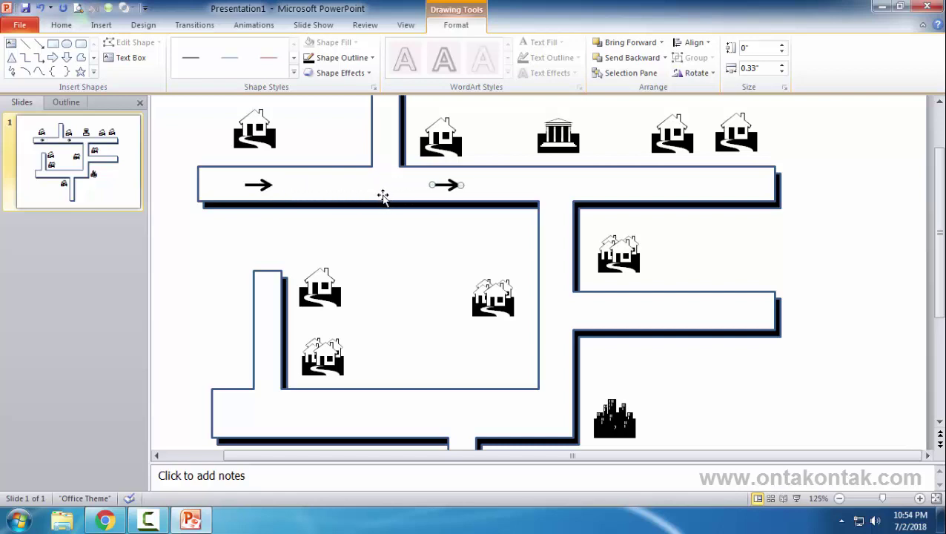
key("ctrl+d")
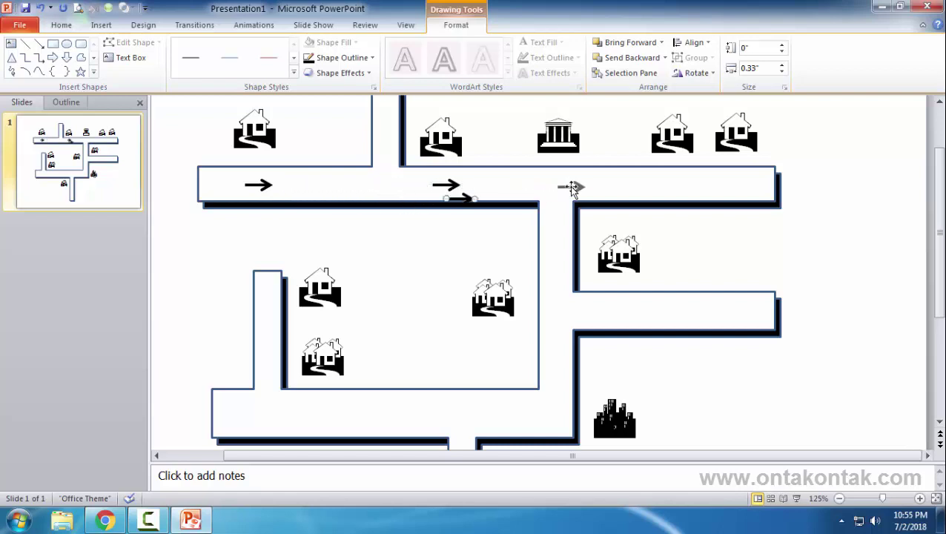
mouse_move(485, 195)
left_mouse_down()
mouse_move(596, 185)
mouse_move(558, 220)
left_mouse_up()
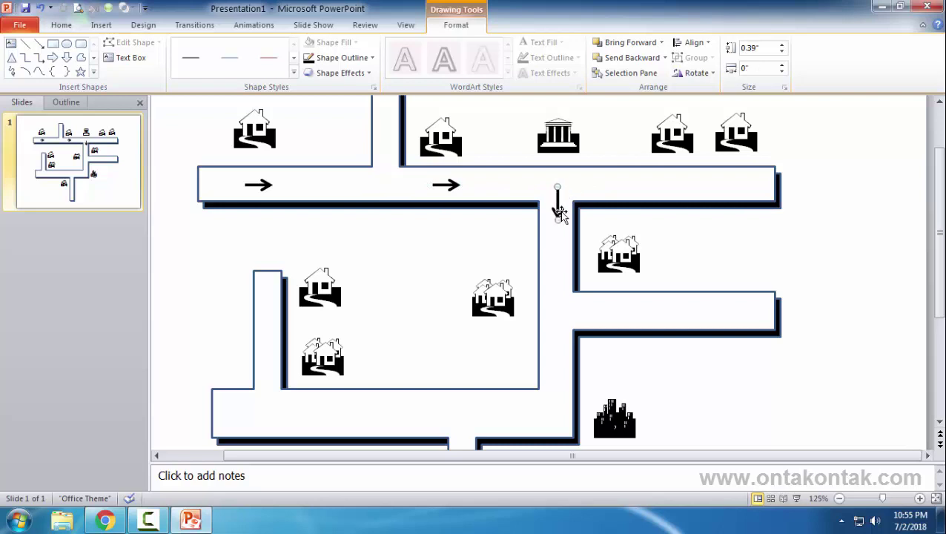
mouse_move(558, 186)
left_mouse_down()
mouse_move(571, 241)
mouse_move(557, 335)
left_mouse_up()
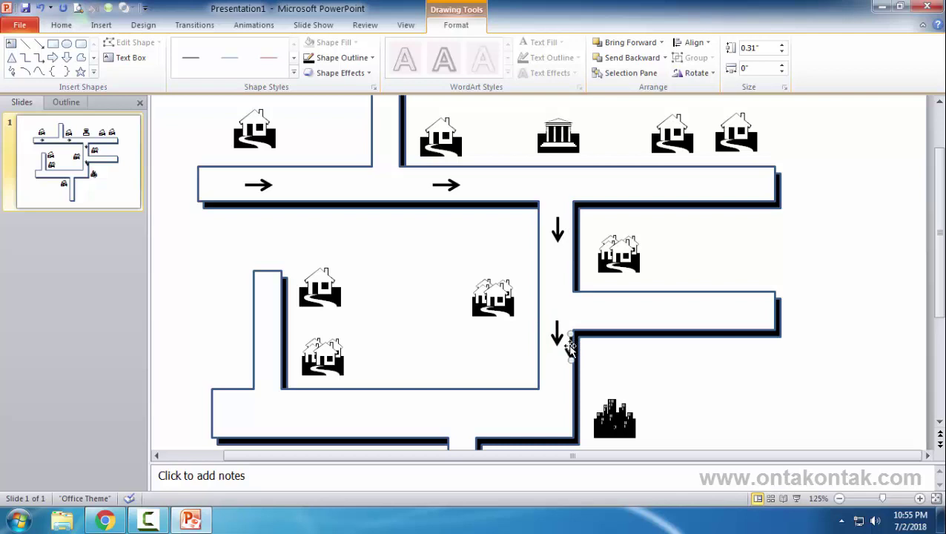
Add a second down arrow, a left arrow on the bottom road, and an up arrow in the left corridor
mouse_move(563, 343)
left_mouse_down("ctrl")
mouse_move(503, 412)
mouse_move(531, 427)
left_mouse_up("ctrl")
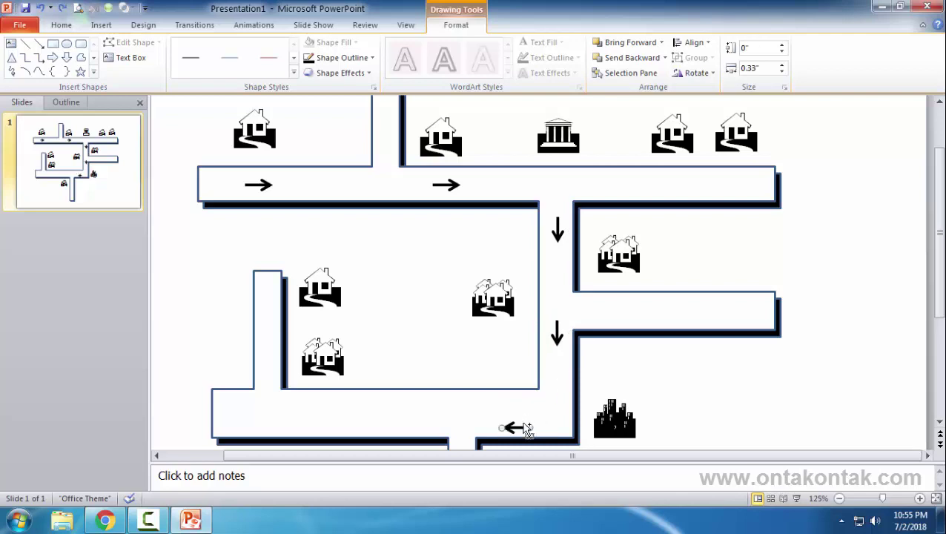
mouse_move(519, 427)
left_mouse_down()
mouse_move(491, 417)
mouse_move(306, 413)
mouse_move(345, 408)
left_mouse_up()
key("ctrl+d")
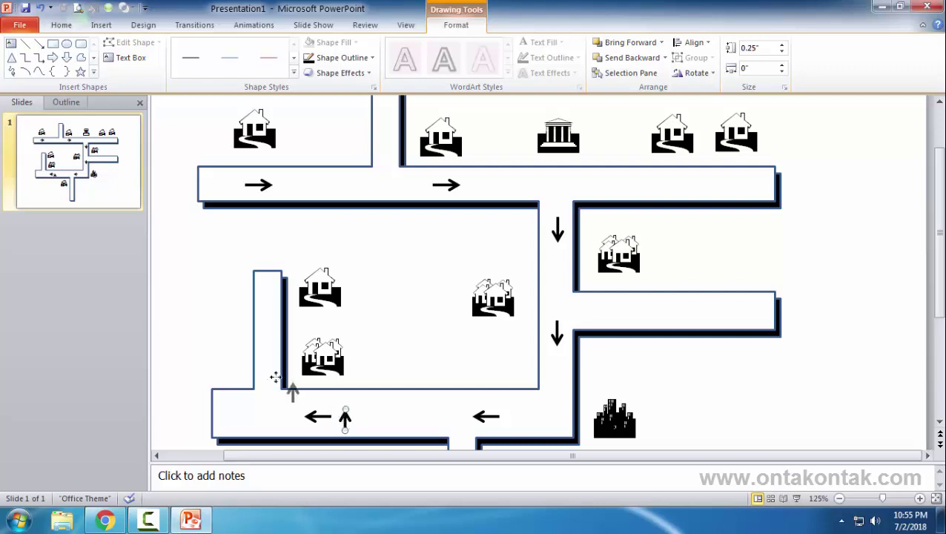
left_click_drag(345, 417, 269, 346)
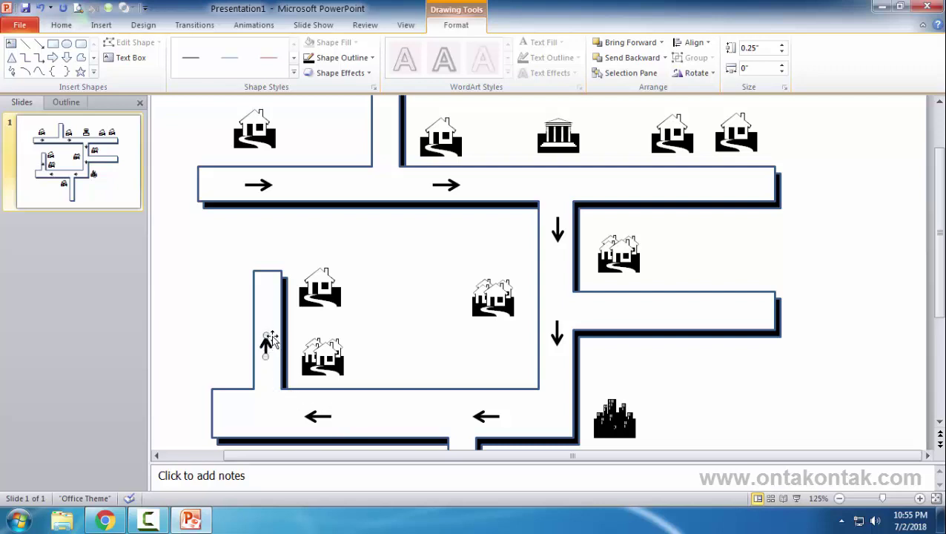
left_click_drag(266, 344, 268, 333)
left_click(796, 385)
scroll(733, 319, "up", 5)
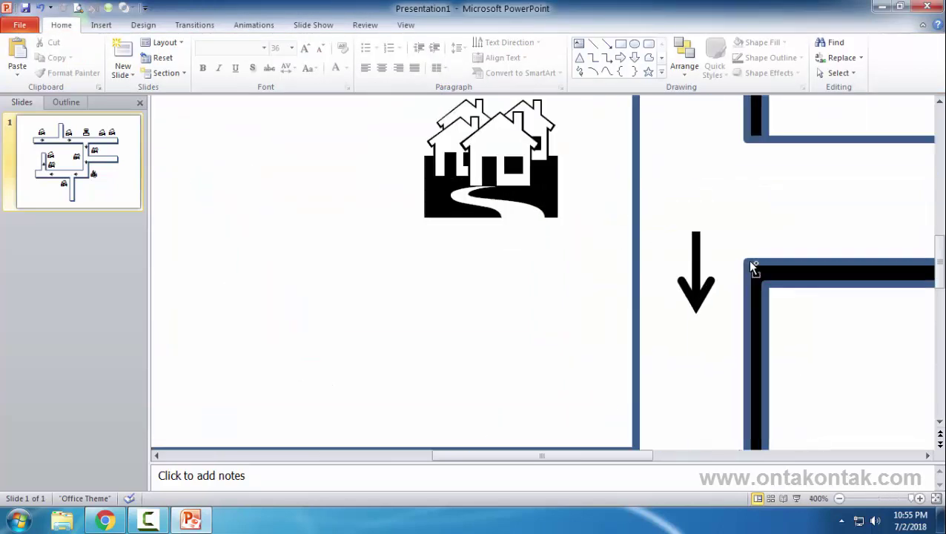
scroll(750, 262, "down", 6)
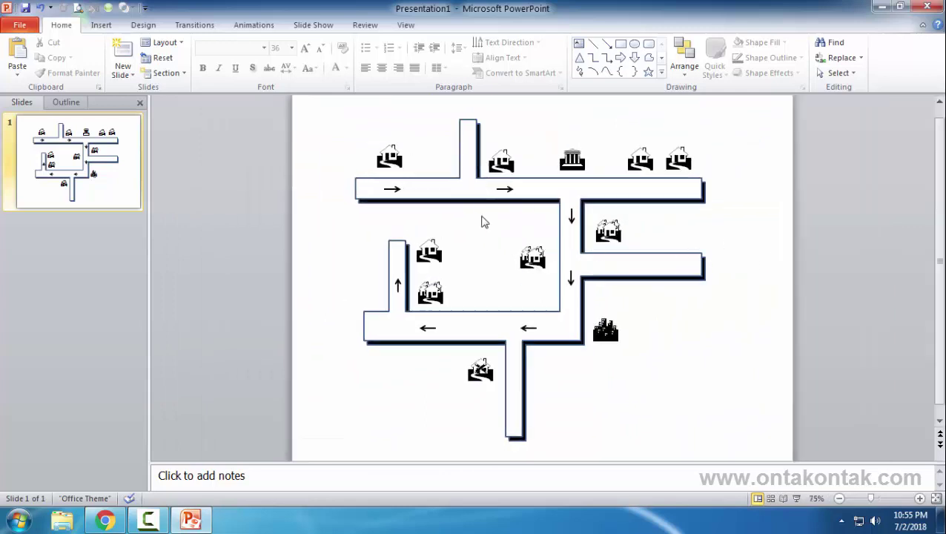
scroll(538, 297, "up", 2)
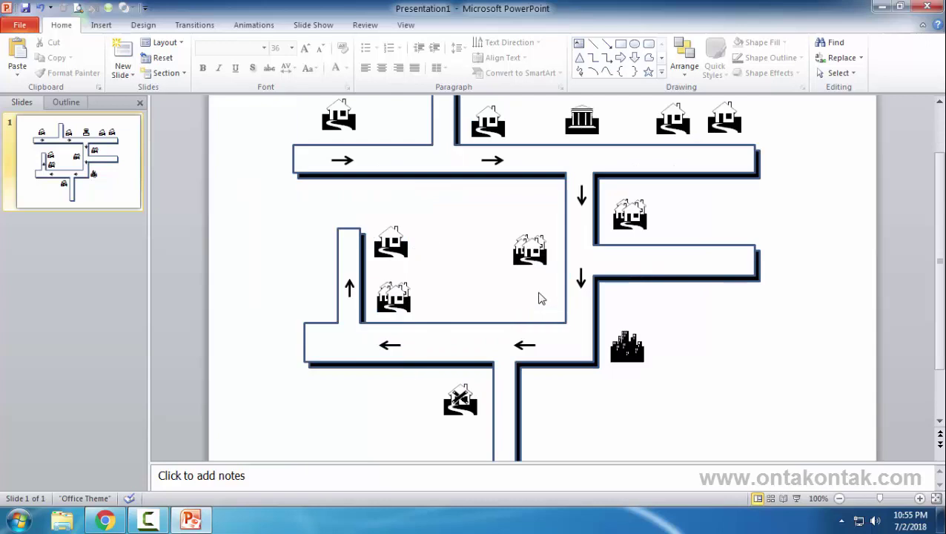
Draw a text box beside the first house and type 'RM. Enak Tenak'
left_click(95, 28)
left_click(199, 68)
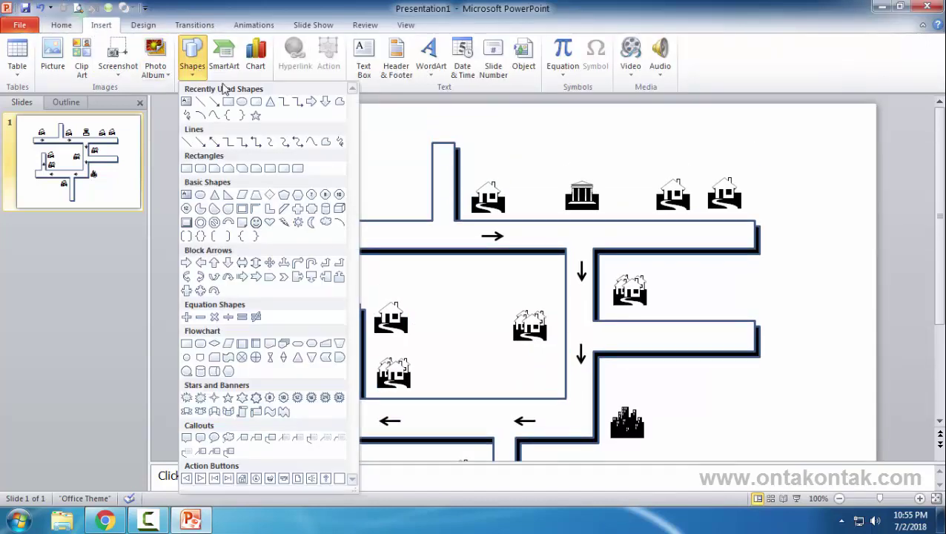
left_click(186, 102)
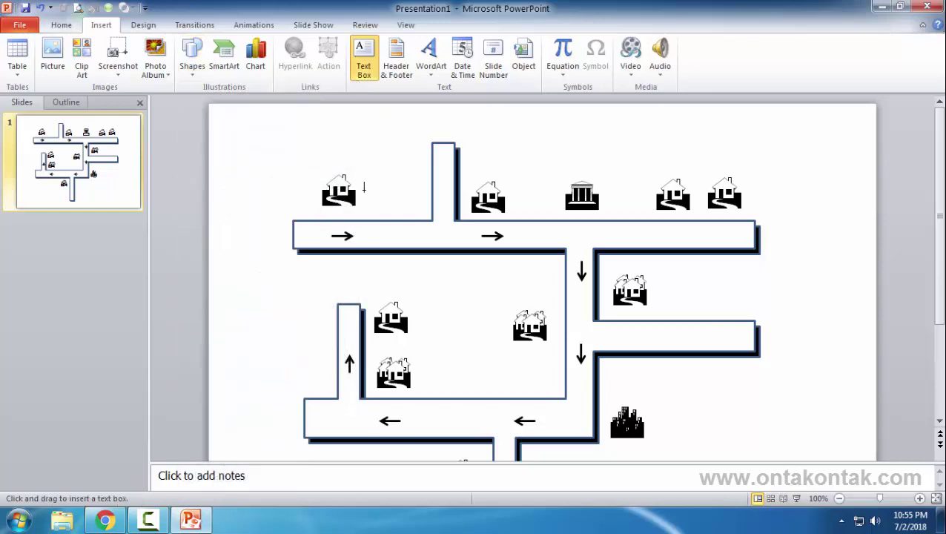
left_click_drag(364, 178, 419, 206)
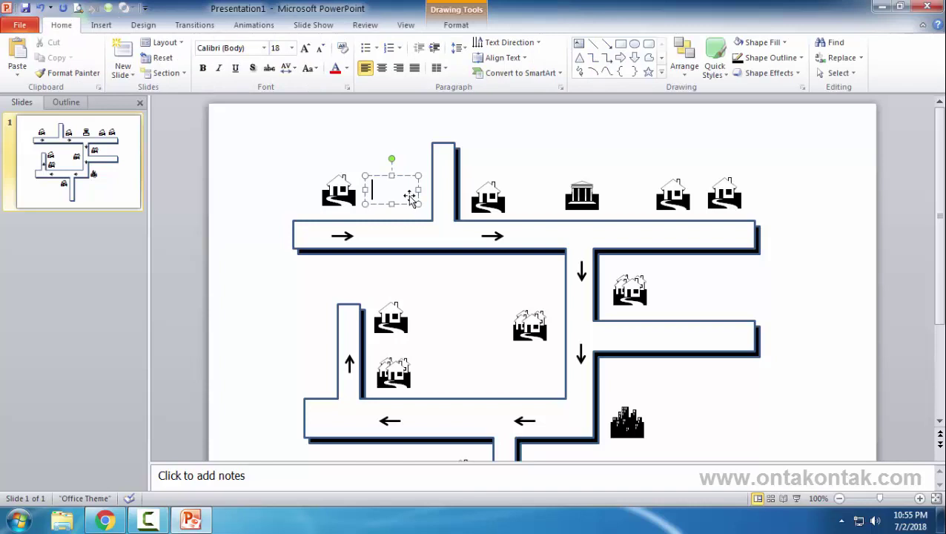
type("kANTO")
key("BackSpace")
key("BackSpace")
key("BackSpace")
type("mak")
key("BackSpace")
key("BackSpace")
key("BackSpace")
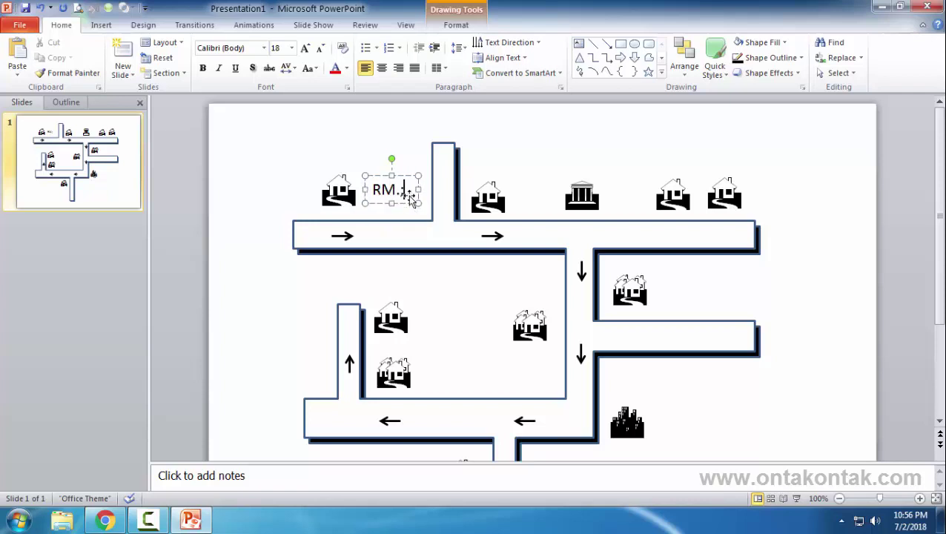
type(". Enak Te")
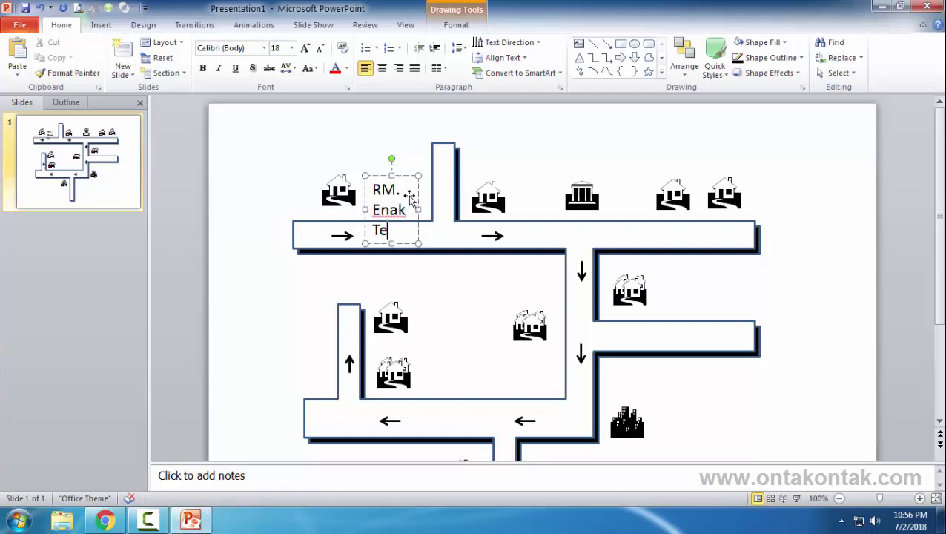
type("na")
left_click_drag(367, 215, 335, 201)
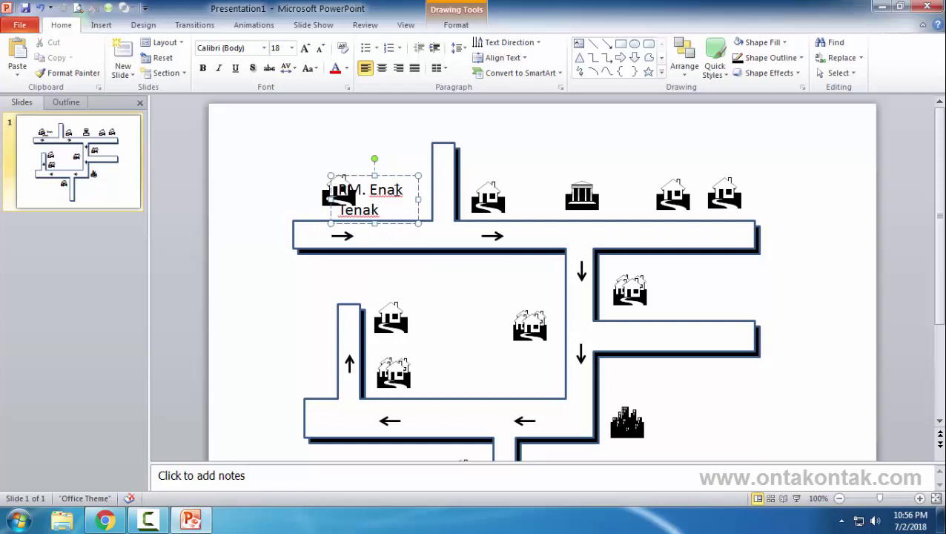
Set the label text to 12 pt and place it above the first house
key("ctrl+a")
left_click(292, 47)
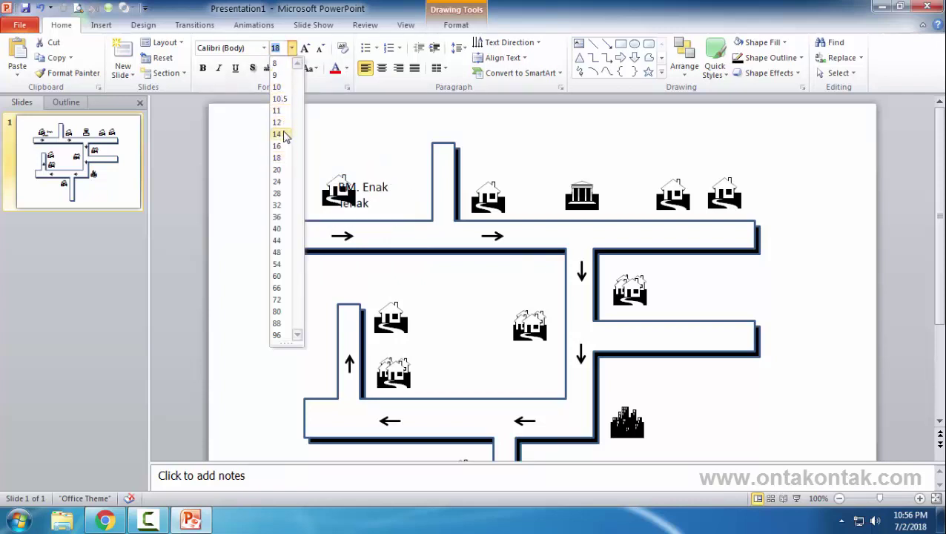
left_click(278, 122)
left_click_drag(398, 177, 371, 152)
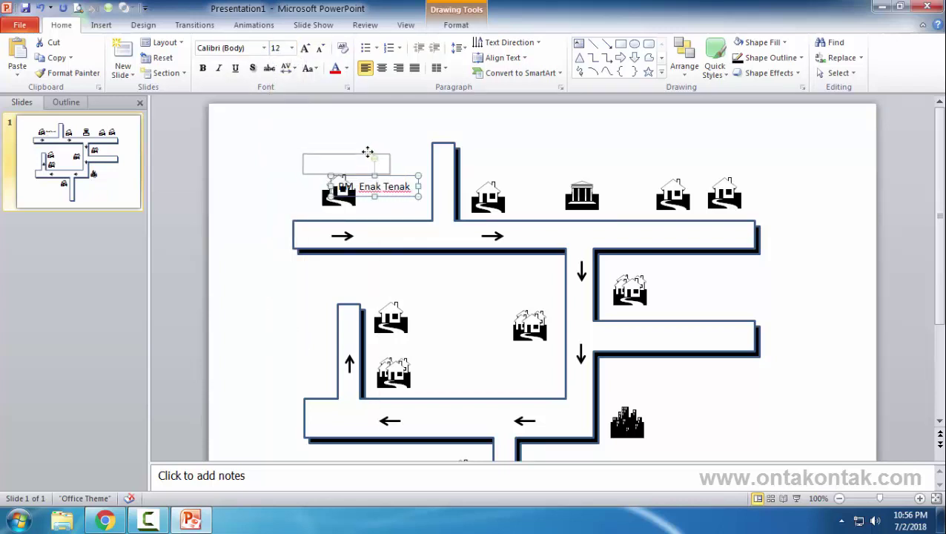
left_click_drag(371, 152, 361, 153)
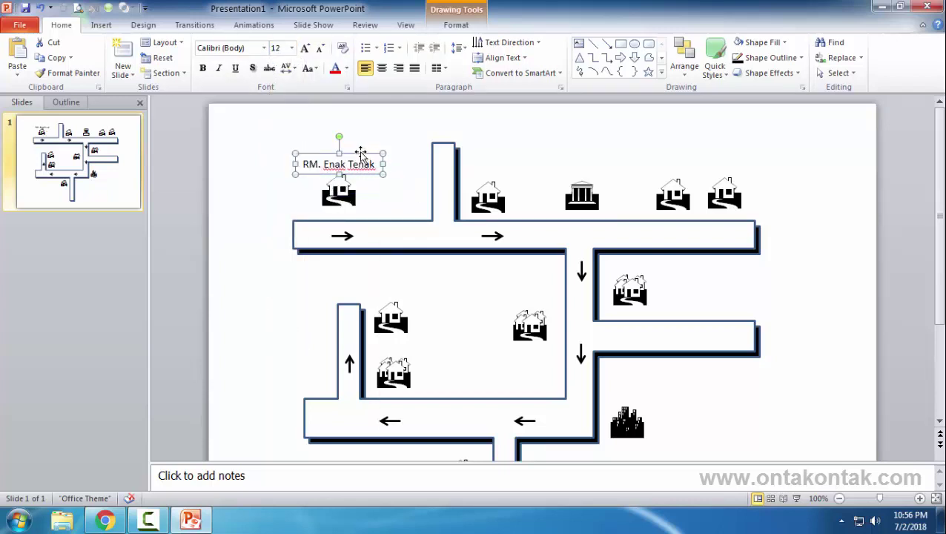
Give the label No Fill and No Outline
left_click(452, 27)
left_click(357, 43)
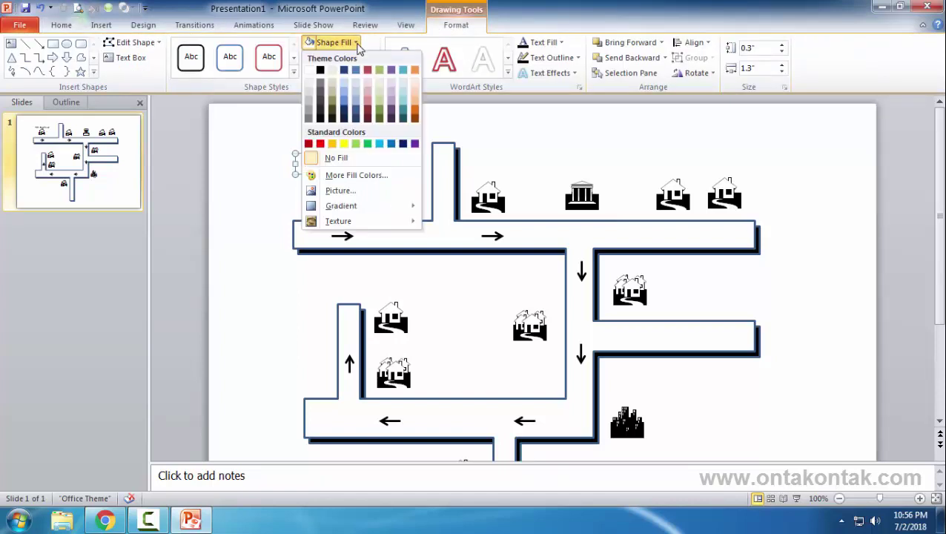
left_click(357, 43)
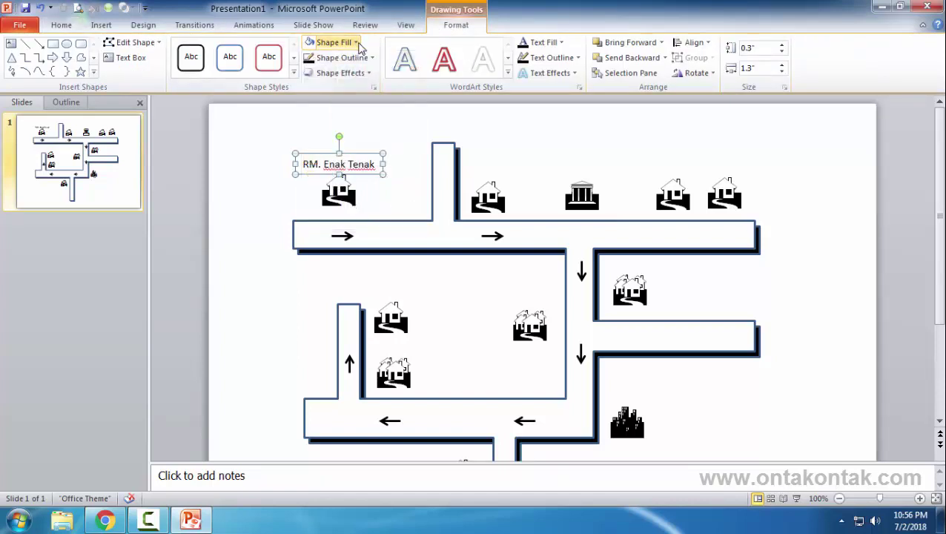
left_click(357, 43)
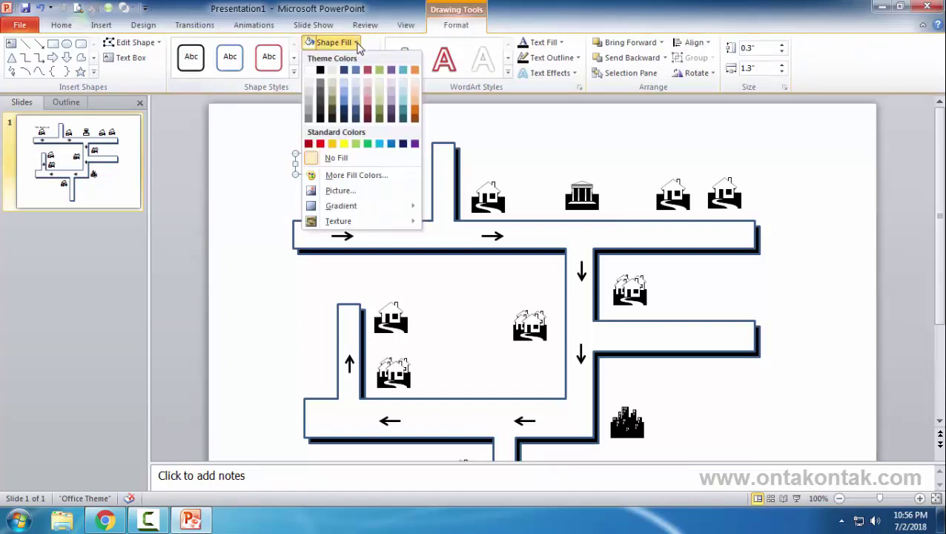
left_click(334, 161)
left_click(374, 59)
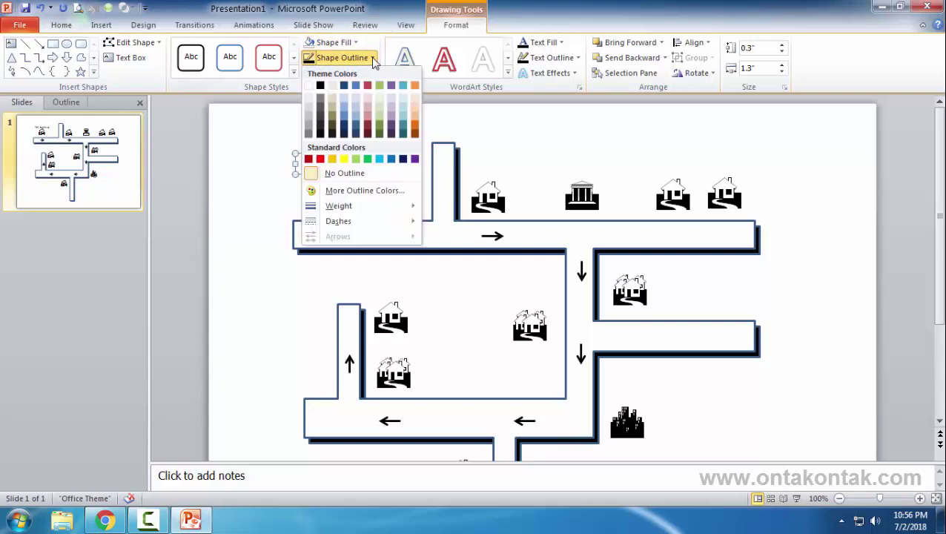
left_click(340, 174)
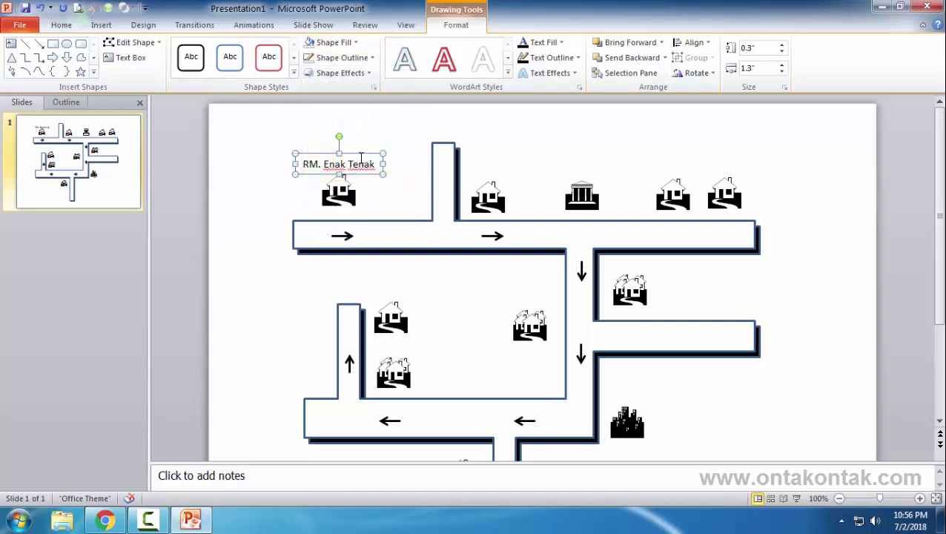
Position the label above the road and make a 'Kantor Desa' copy under the second house
mouse_move(361, 159)
left_mouse_down()
mouse_move(362, 209)
mouse_move(386, 211)
left_mouse_up()
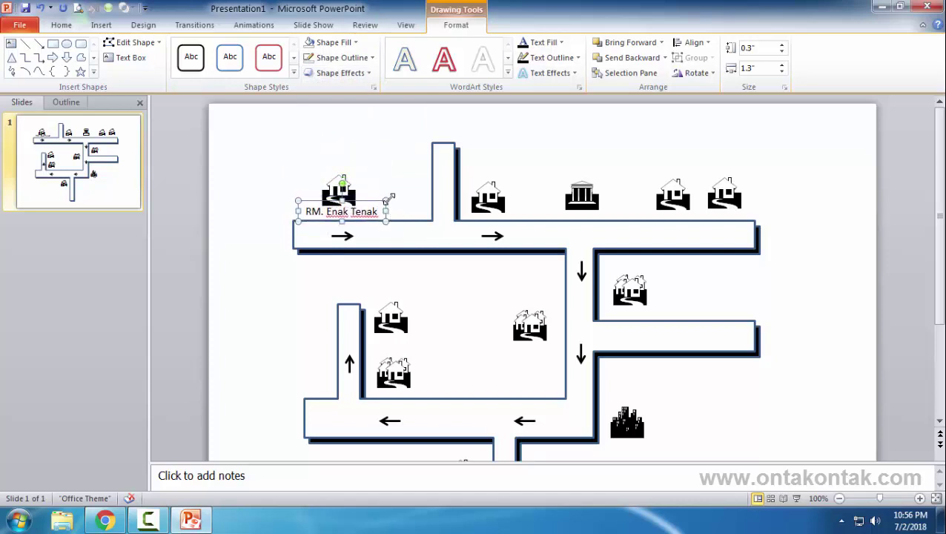
mouse_move(368, 201)
left_mouse_down()
mouse_move(521, 201)
mouse_move(497, 164)
left_mouse_up()
left_click(494, 186)
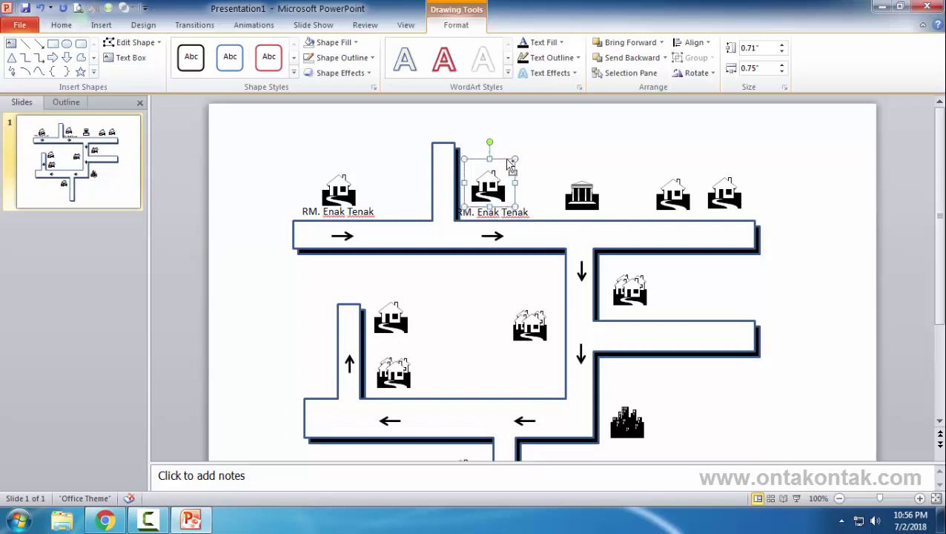
left_click_drag(510, 166, 510, 172)
left_click(517, 212)
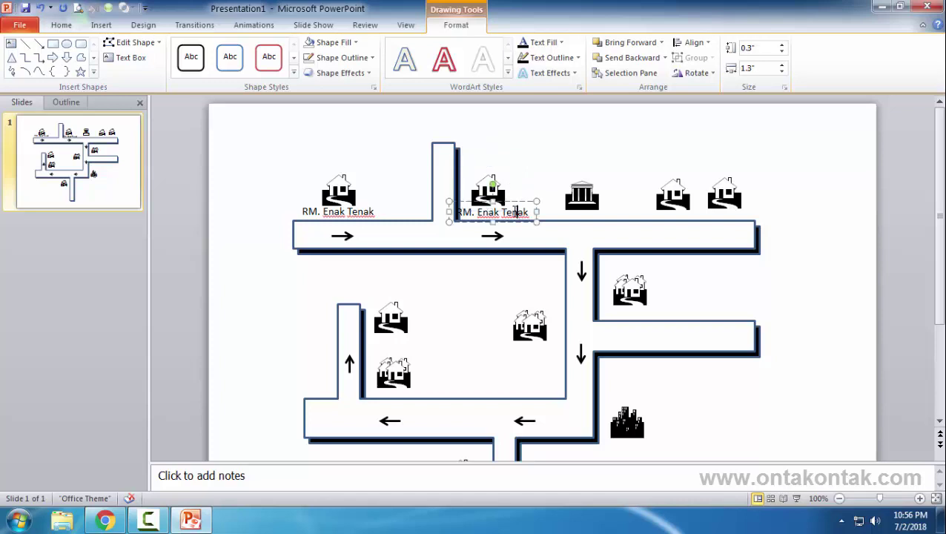
left_click_drag(525, 202, 534, 211)
key("ctrl+Right")
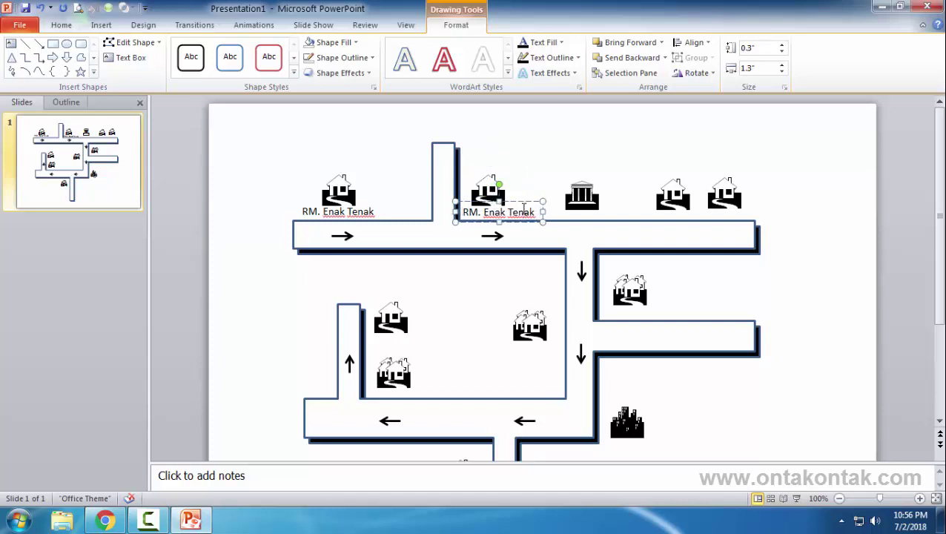
double_click(524, 208)
key("BackSpace")
type("Kantor Desa")
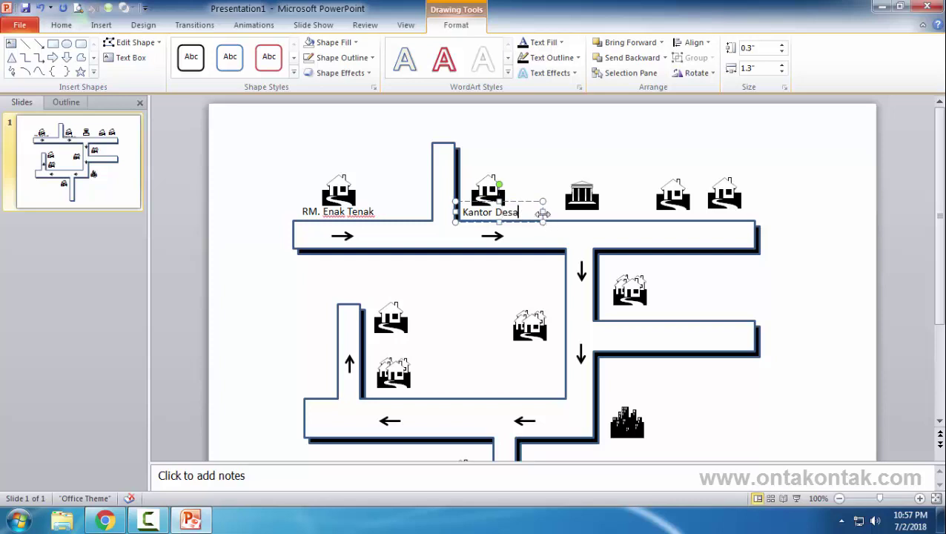
mouse_move(543, 211)
left_mouse_down()
mouse_move(522, 206)
mouse_move(605, 207)
left_mouse_up()
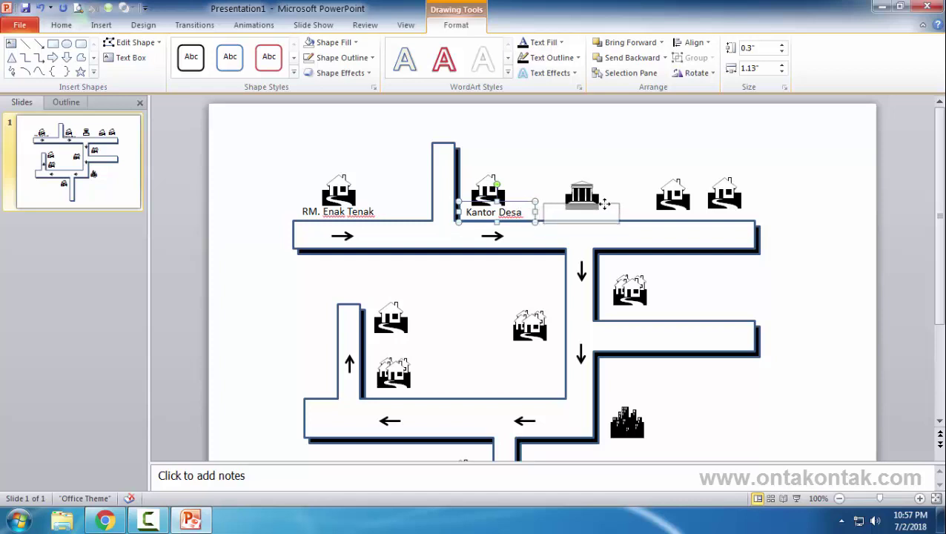
Retype another copy as 'SMK N Indonesia', widened to one line under the school
triple_click(602, 215)
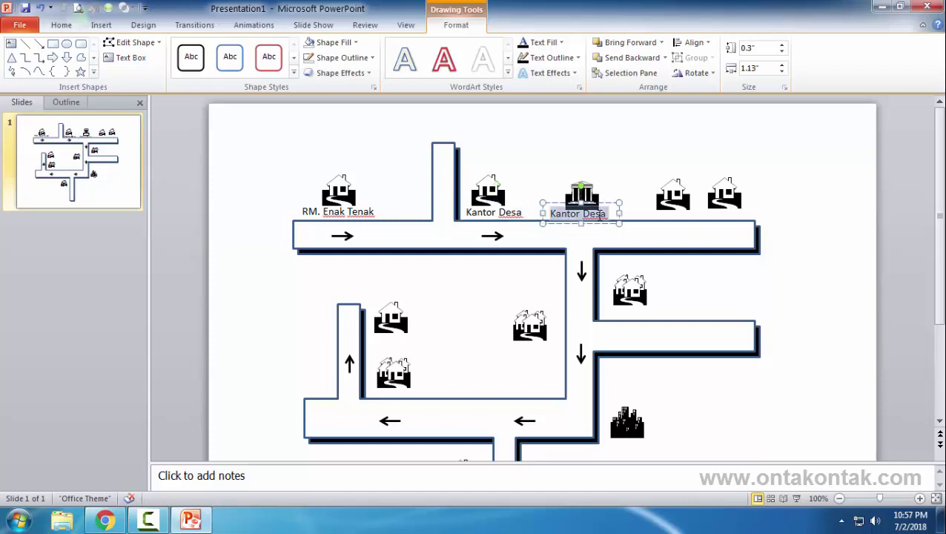
type("SM")
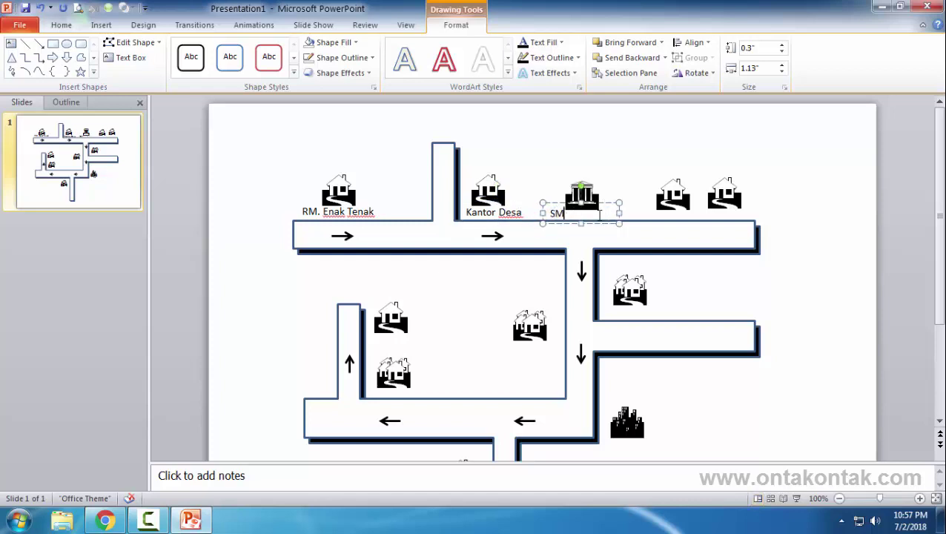
type("Acones")
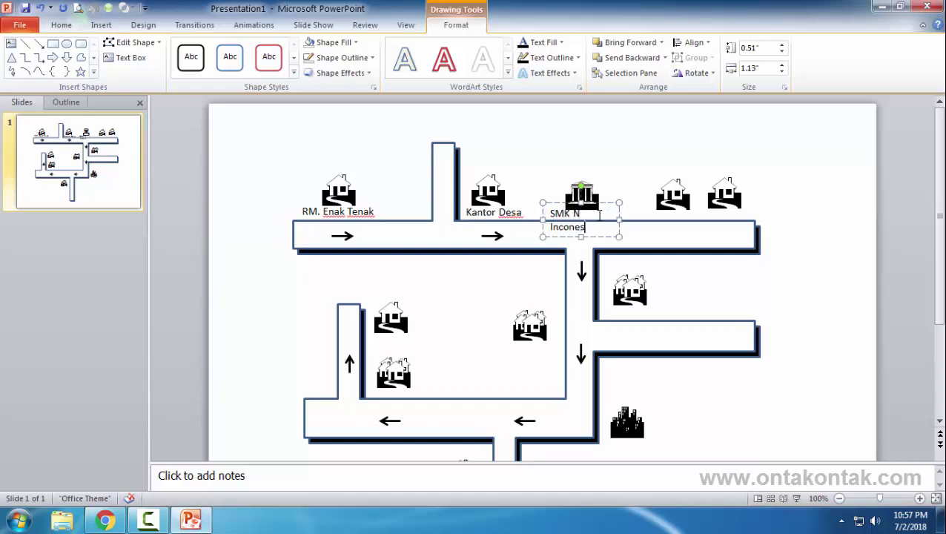
key("BackSpace")
key("BackSpace")
key("BackSpace")
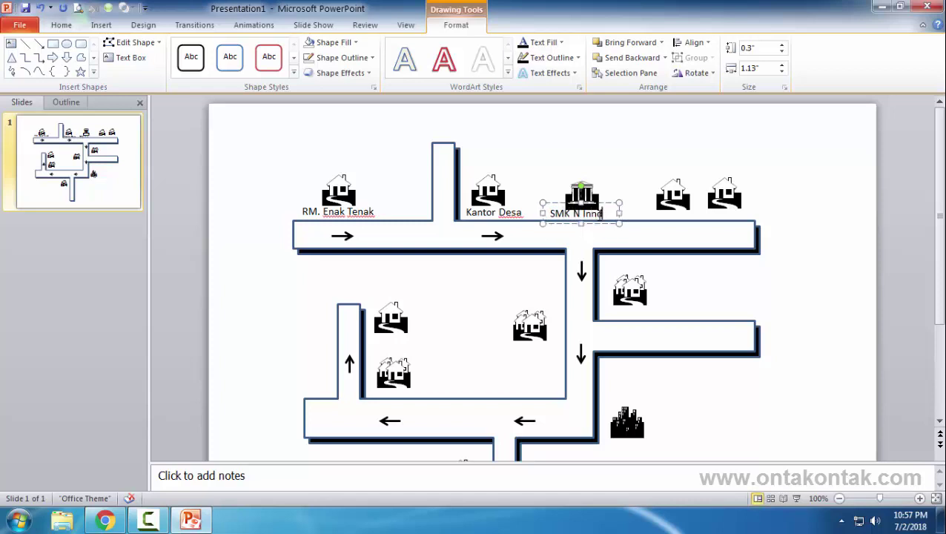
type("onesia")
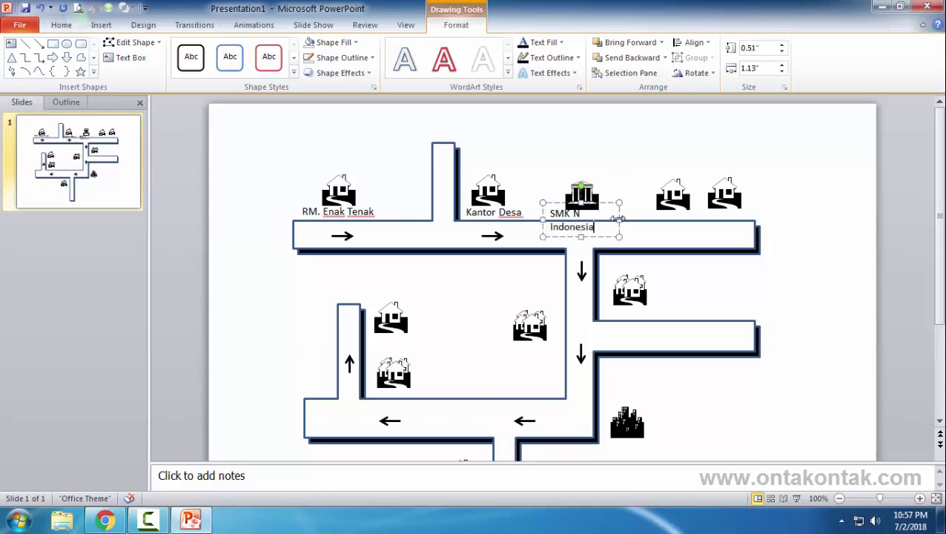
mouse_move(619, 220)
left_mouse_down()
mouse_move(650, 219)
mouse_move(619, 204)
left_mouse_up()
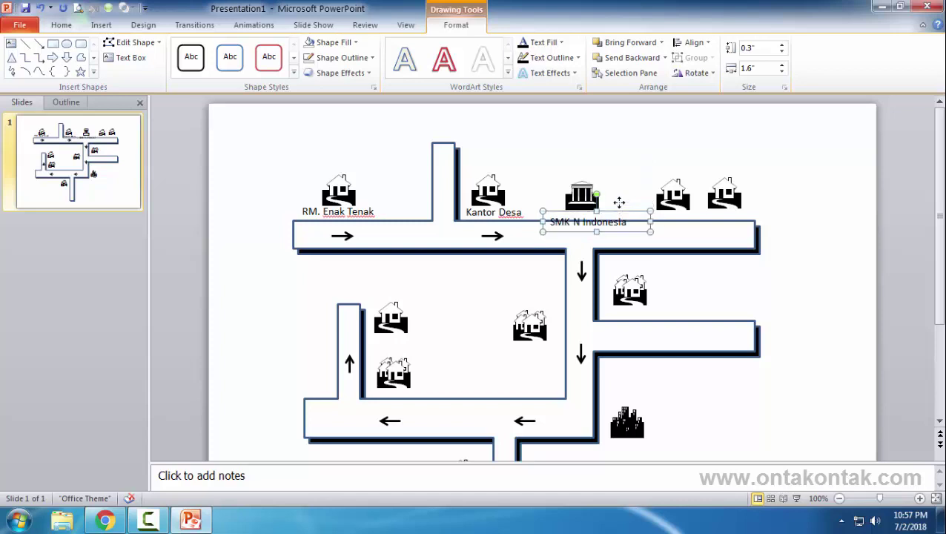
key("ctrl+Left")
key("ctrl+Left")
key("ctrl+Left")
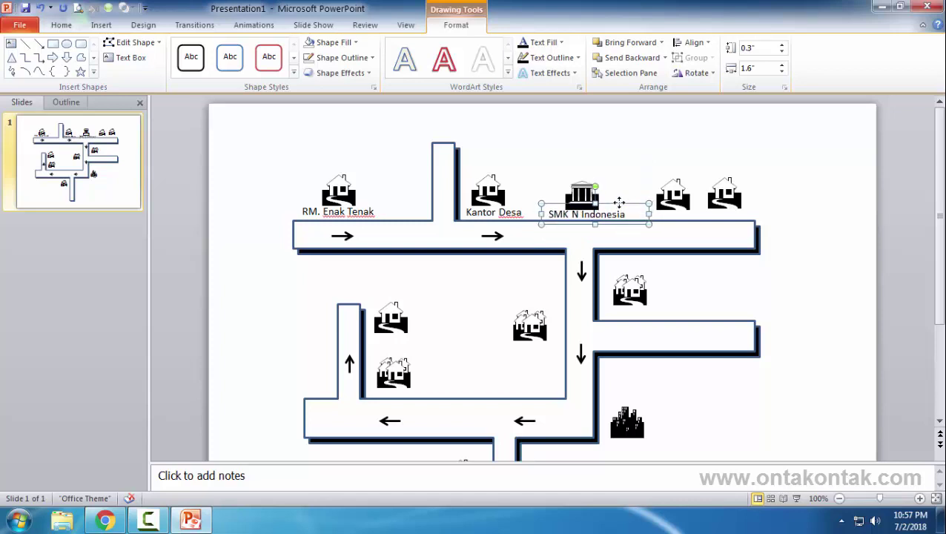
key("ctrl+Left")
key("ctrl+Left")
key("ctrl+Left")
key("ctrl+Left")
key("ctrl+Left")
key("ctrl+Left")
key("ctrl+Left")
key("ctrl+Left")
key("ctrl+Left")
key("ctrl+Left")
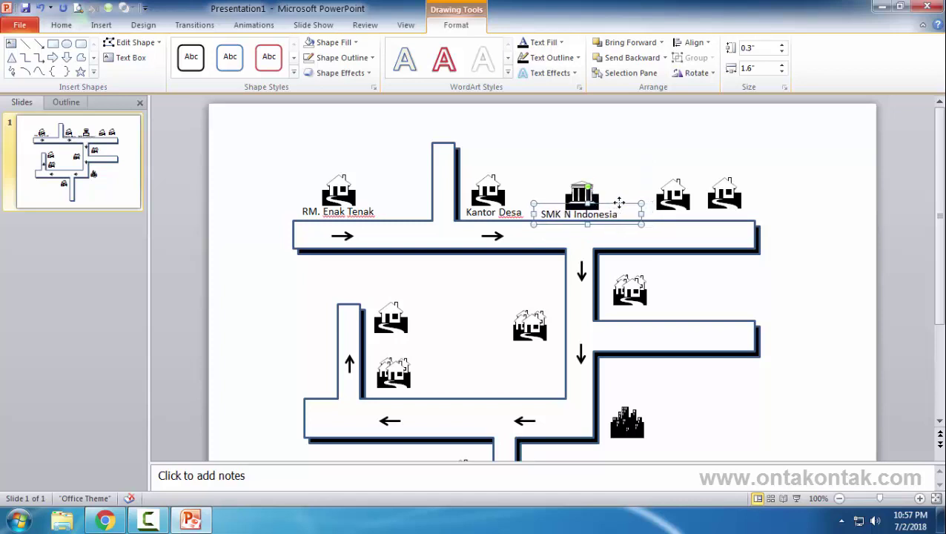
Adjust the school picture above its label and copy the label beside the right-hand houses
left_click_drag(591, 166, 591, 161)
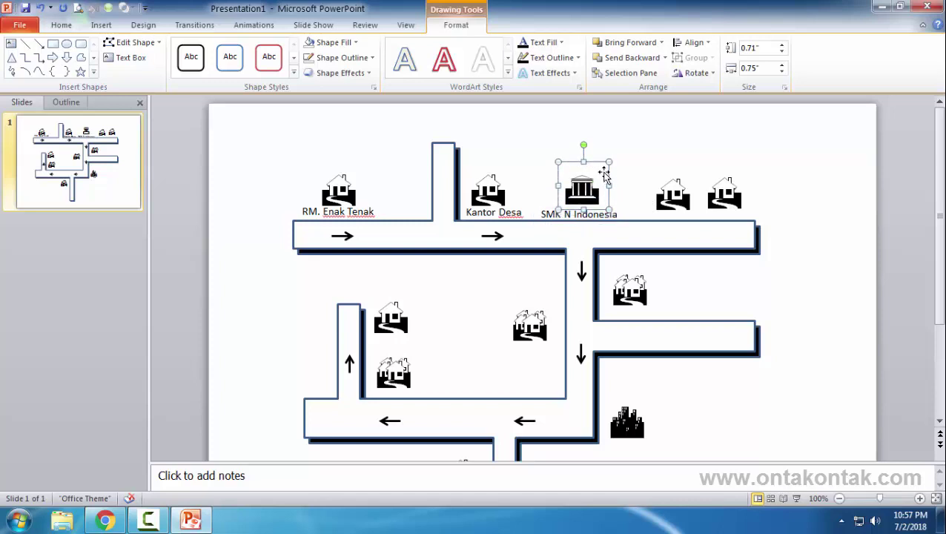
left_click_drag(604, 181, 604, 183)
left_click_drag(602, 217, 725, 284)
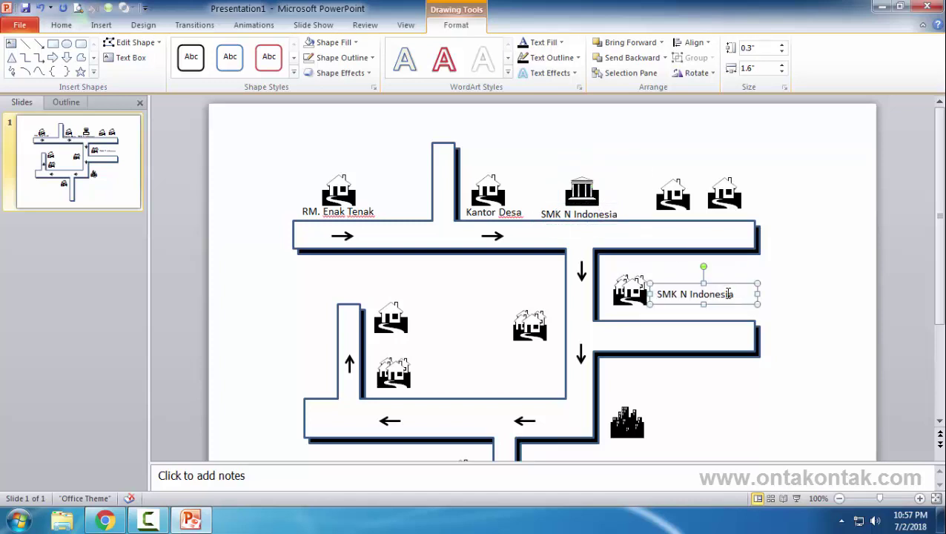
Label the right houses 'Perum Bukit Indah' and the middle houses 'Perum Lembar Hijau'
type("Peru")
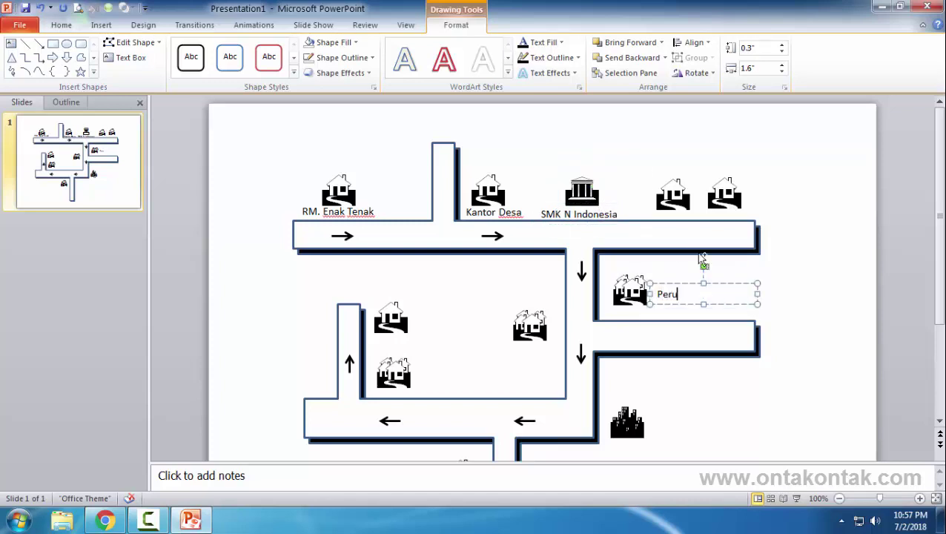
type("m Bukit Indah")
left_click(736, 279)
left_click(732, 283)
left_click_drag(733, 283, 540, 343)
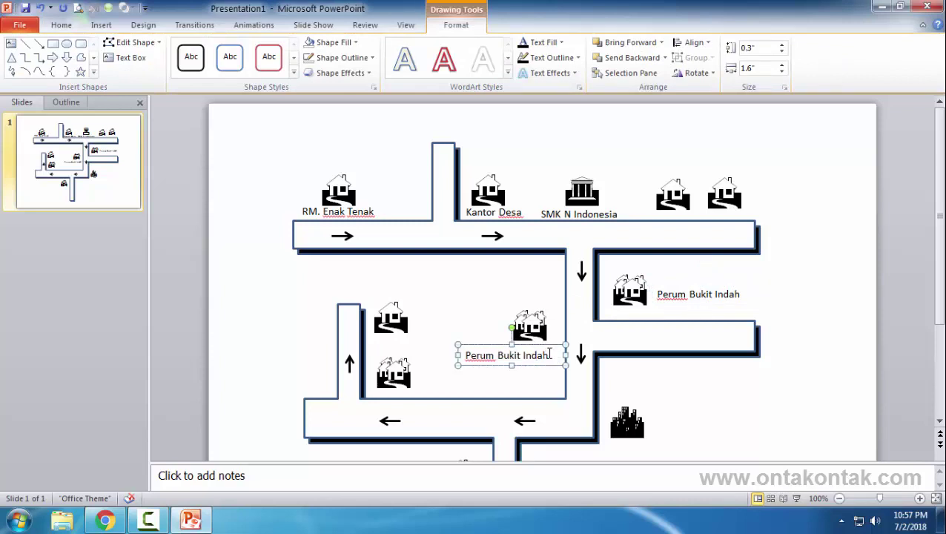
key("BackSpace")
key("BackSpace")
key("BackSpace")
key("BackSpace")
key("BackSpace")
key("BackSpace")
key("BackSpace")
key("BackSpace")
type("Lembar H")
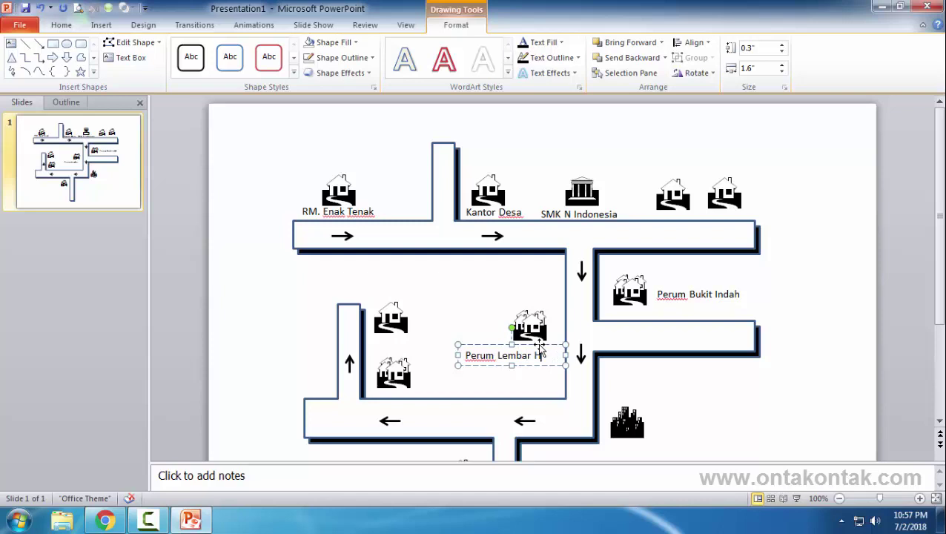
type("ijau")
Add a two-line 'Komplek Perkantoran' label beside the office building
mouse_move(546, 345)
left_mouse_down()
mouse_move(698, 387)
mouse_move(691, 443)
left_mouse_up()
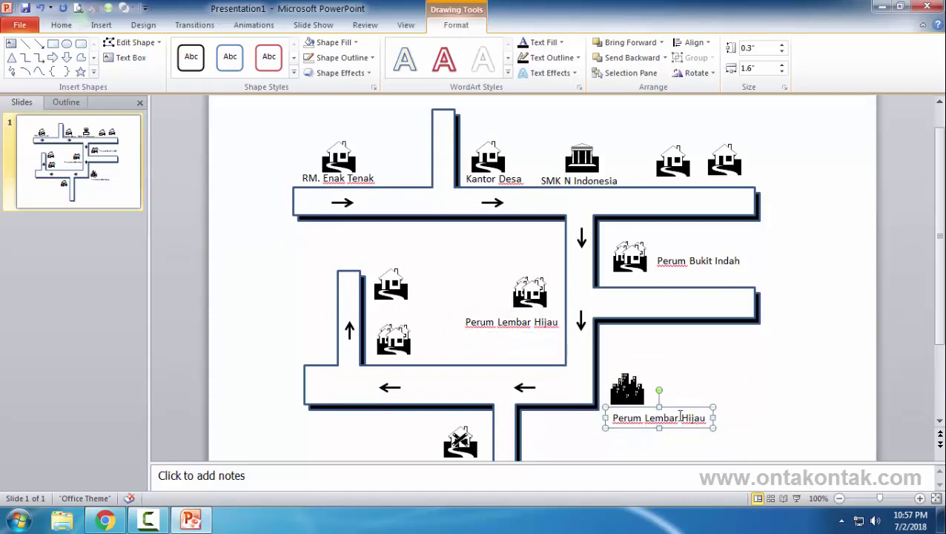
triple_click(678, 415)
type("Ko")
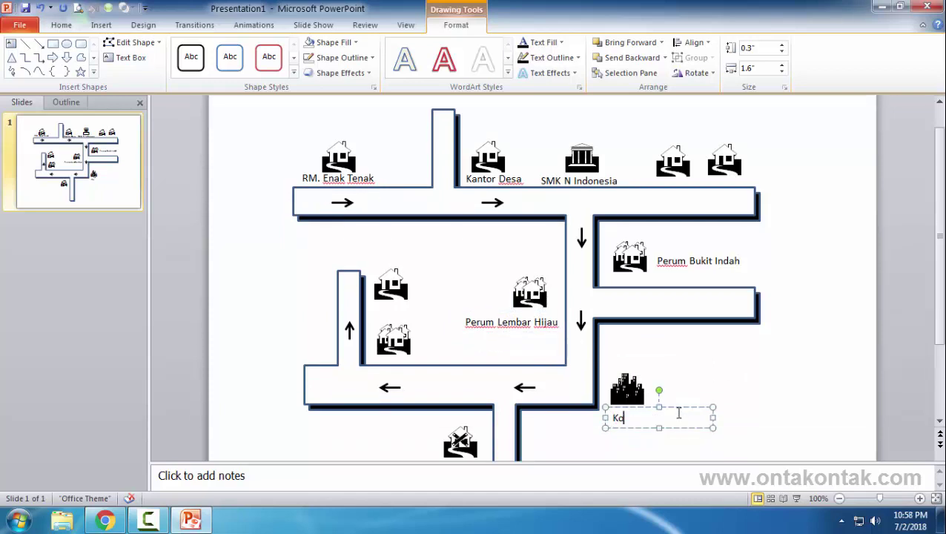
type("mplek Perkantora")
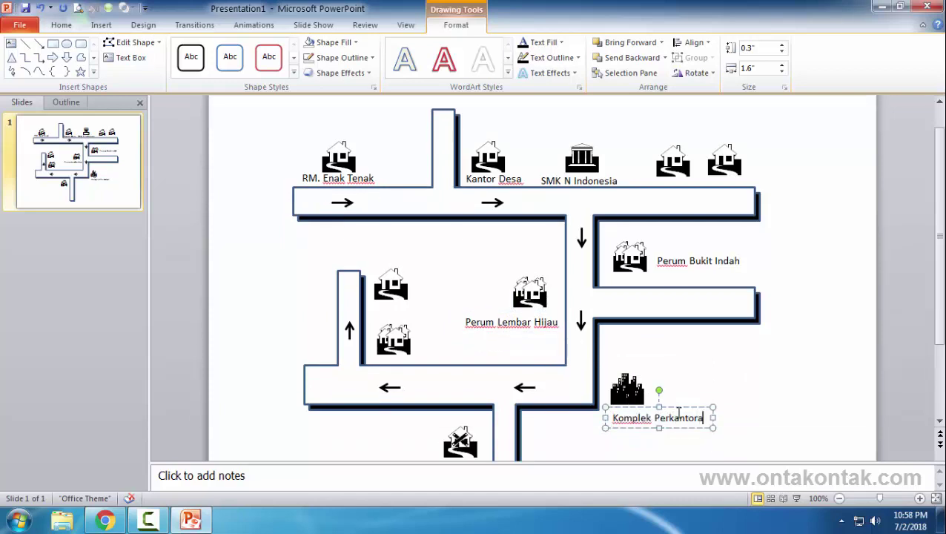
type("n")
left_click_drag(712, 424, 684, 424)
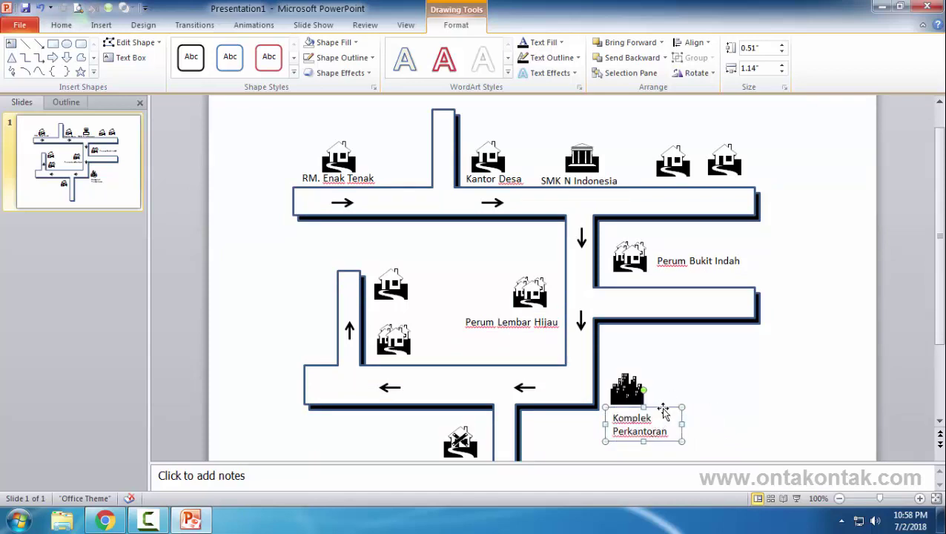
Copy a label under the crossed-out building and retype it 'Pabrik Semen'
scroll(661, 407, "down", 1)
left_click_drag(671, 391, 487, 433)
scroll(487, 432, "down", 3)
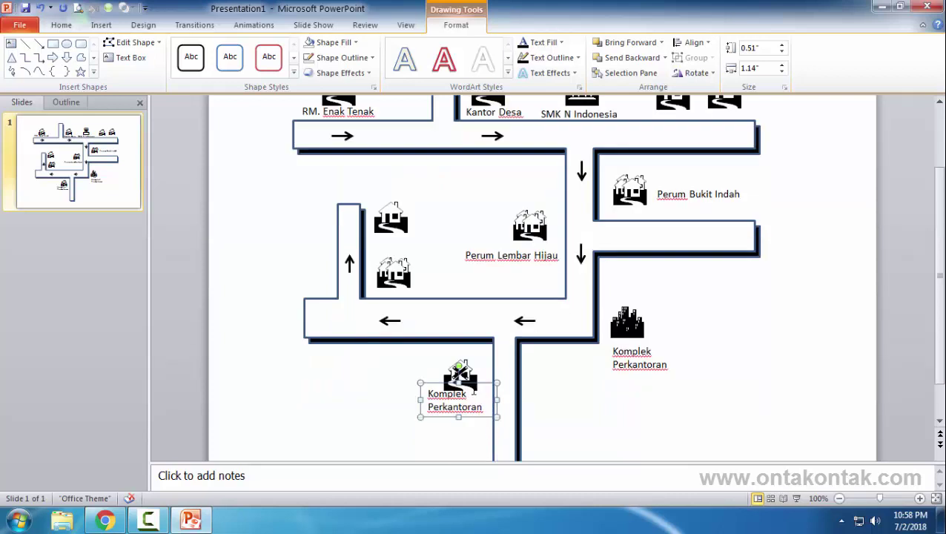
key("ctrl+a")
type("Pabrik")
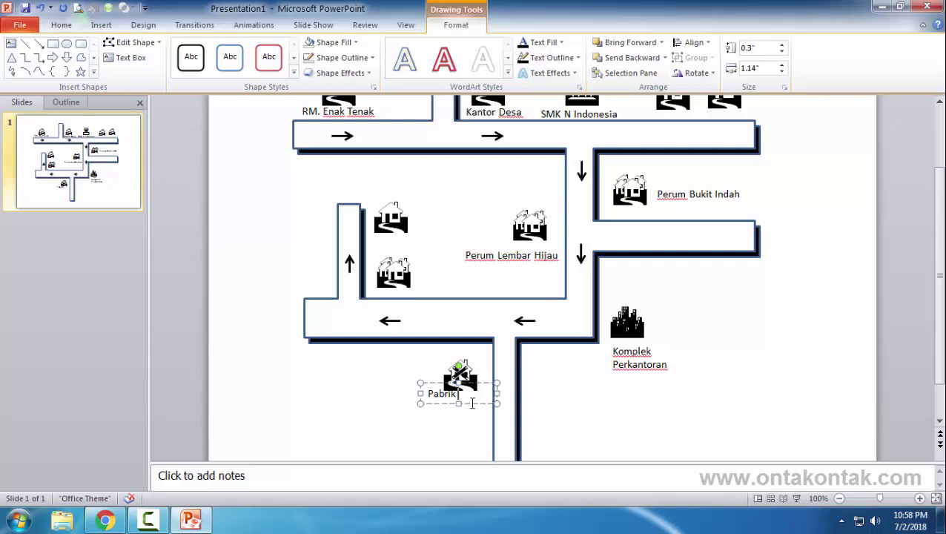
type(" Se")
key("Return")
type("(")
key("BackSpace")
key("BackSpace")
key("BackSpace")
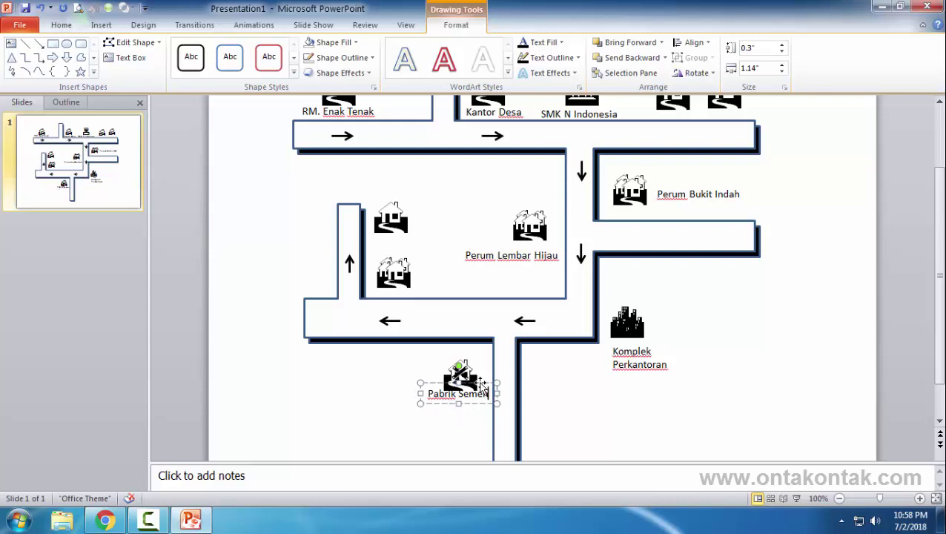
left_click_drag(483, 386, 487, 396)
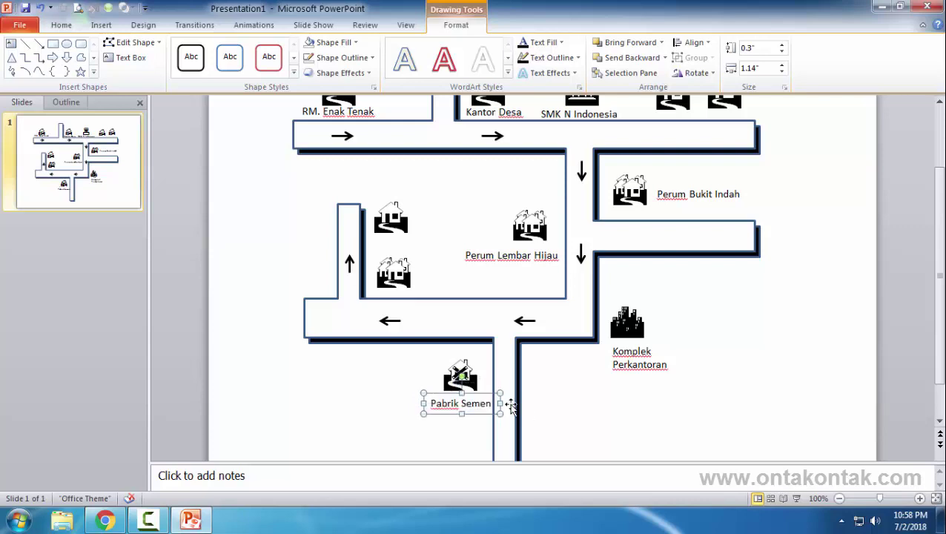
Complete it as 'Bekas Pabrik Semen' on one centred line, then copy it toward the lower-left houses
type("Be")
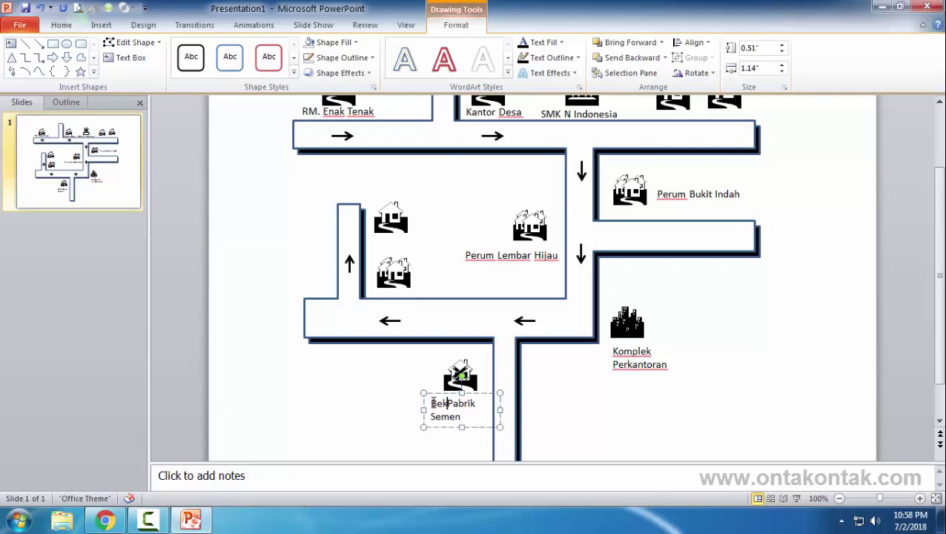
type("kas")
left_click(401, 411)
left_click(433, 402)
left_click_drag(422, 410, 400, 410)
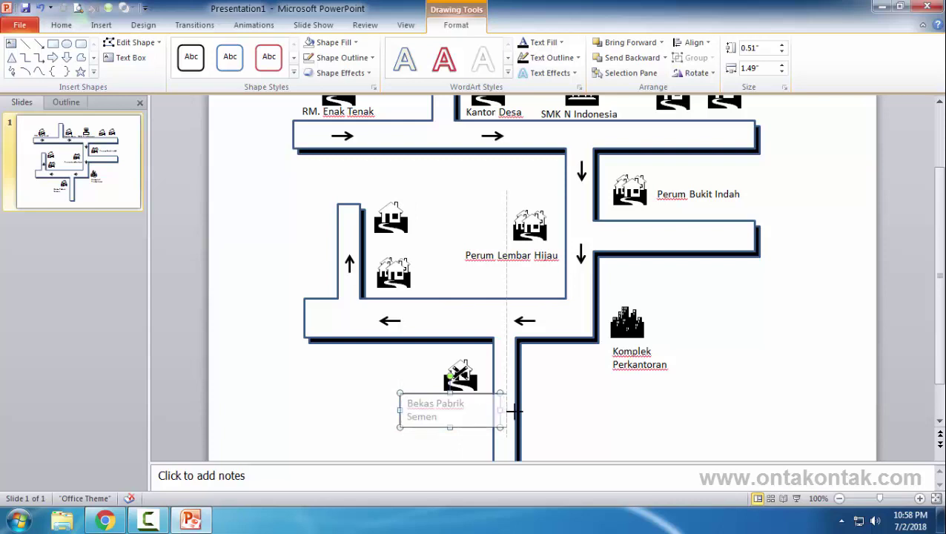
left_click_drag(500, 410, 516, 411)
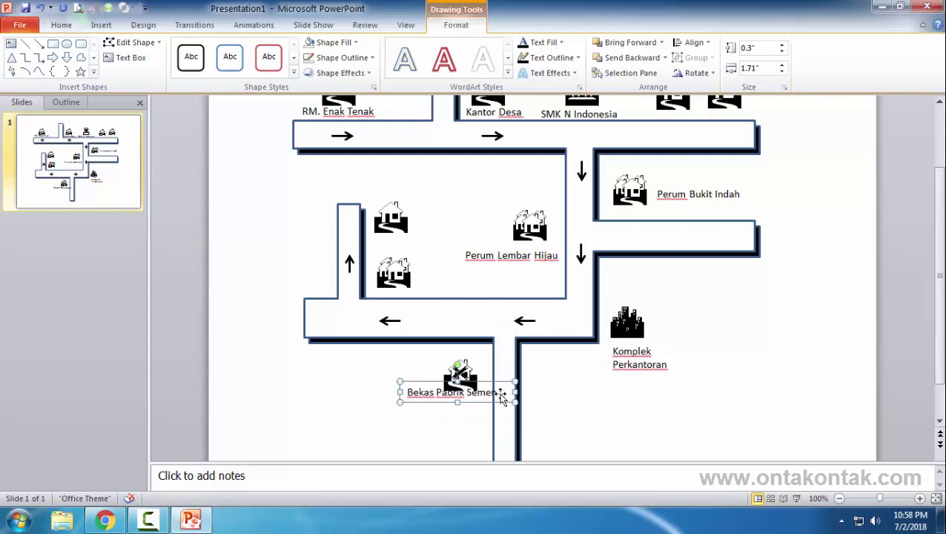
left_click_drag(510, 402, 497, 397)
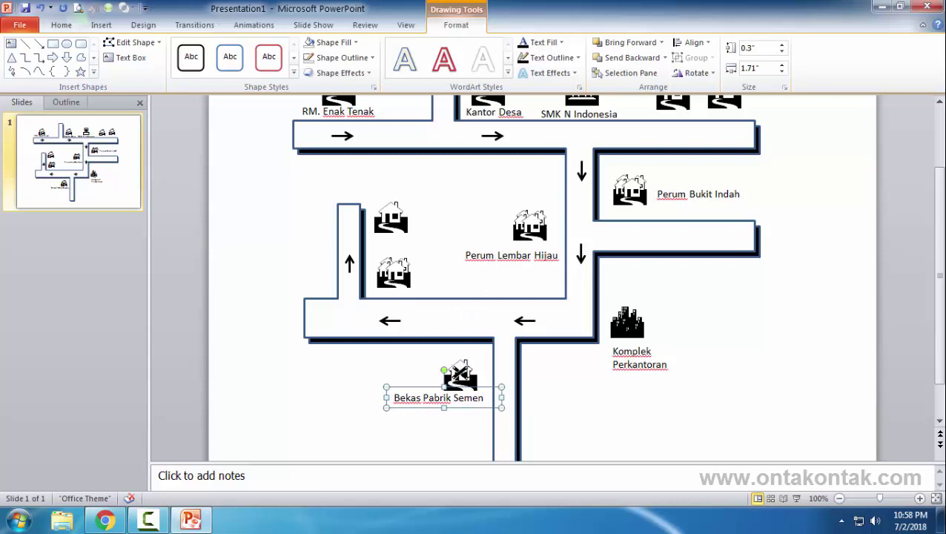
left_click_drag(478, 393, 504, 266)
Retype the copied label as 'Perum Griya Indah' and copy it above the upper-left house
triple_click(491, 276)
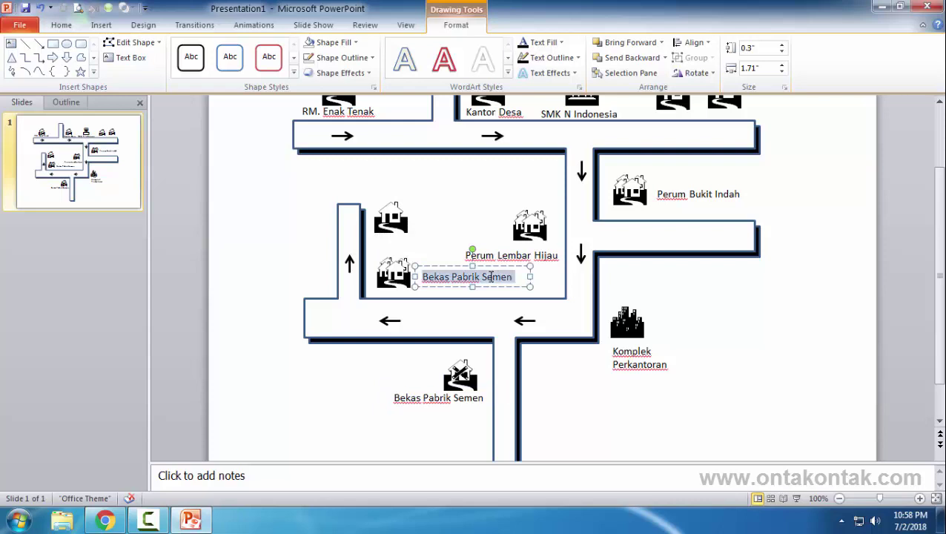
type("Perum Griya I")
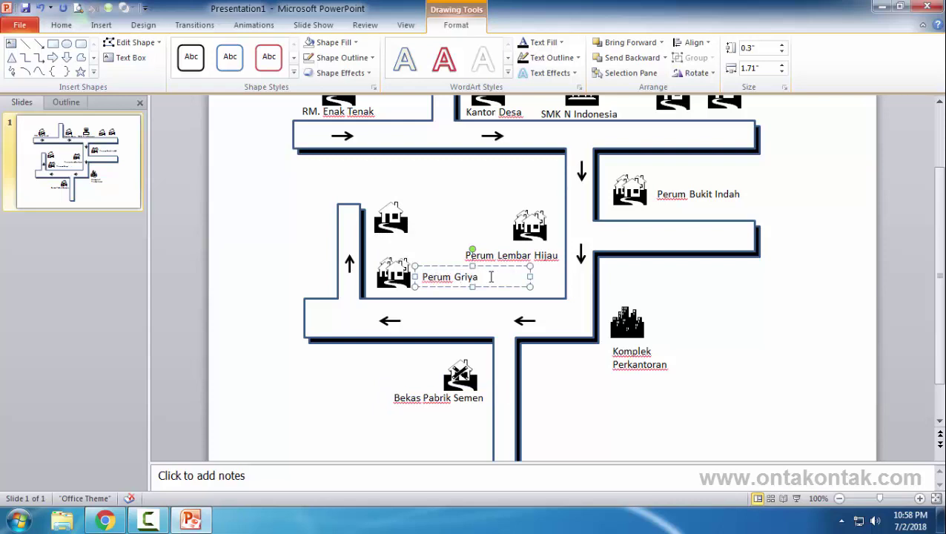
type("ndah")
left_click(495, 266)
mouse_move(495, 267)
left_mouse_down()
mouse_move(474, 185)
mouse_move(490, 215)
mouse_move(441, 188)
left_mouse_up()
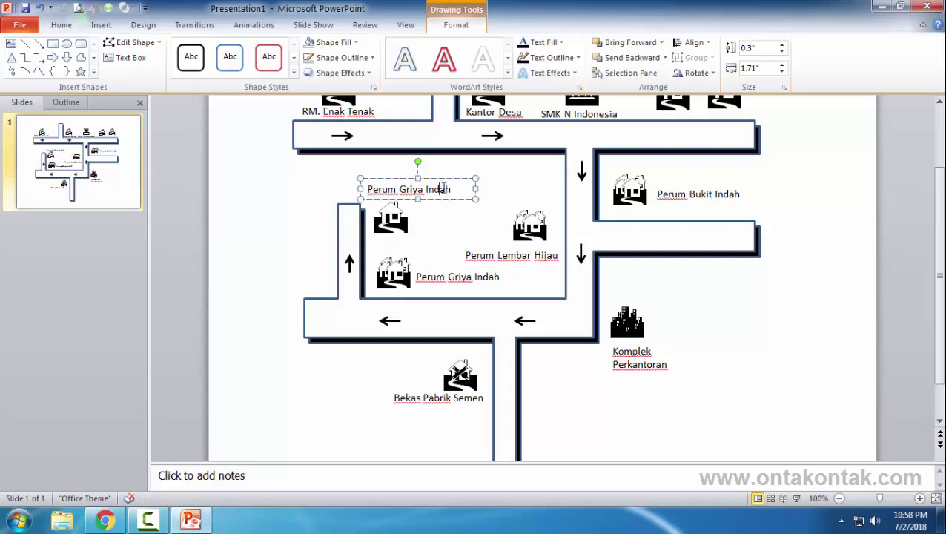
Change the copy to a bold 14 pt 'LOKASI' positioned above the upper-left house
triple_click(444, 188)
type("LOKASI")
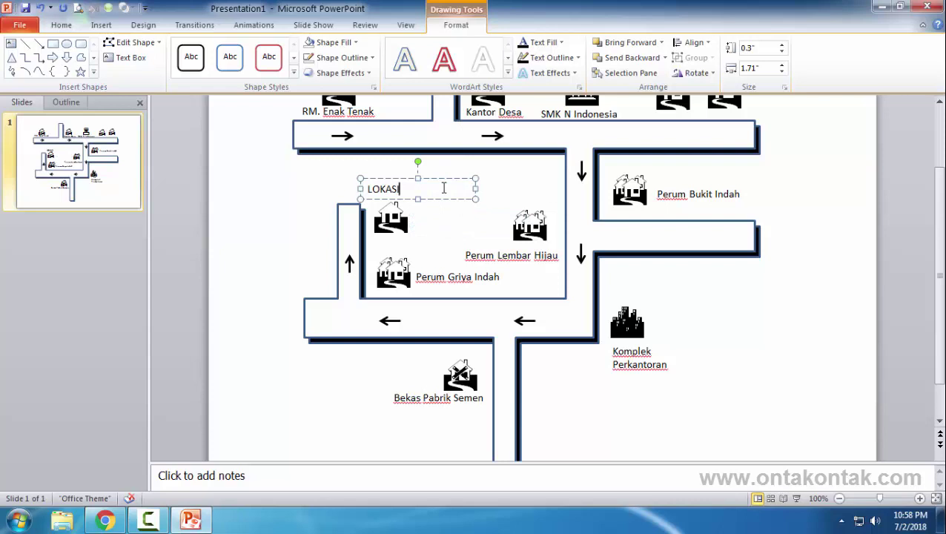
double_click(443, 191)
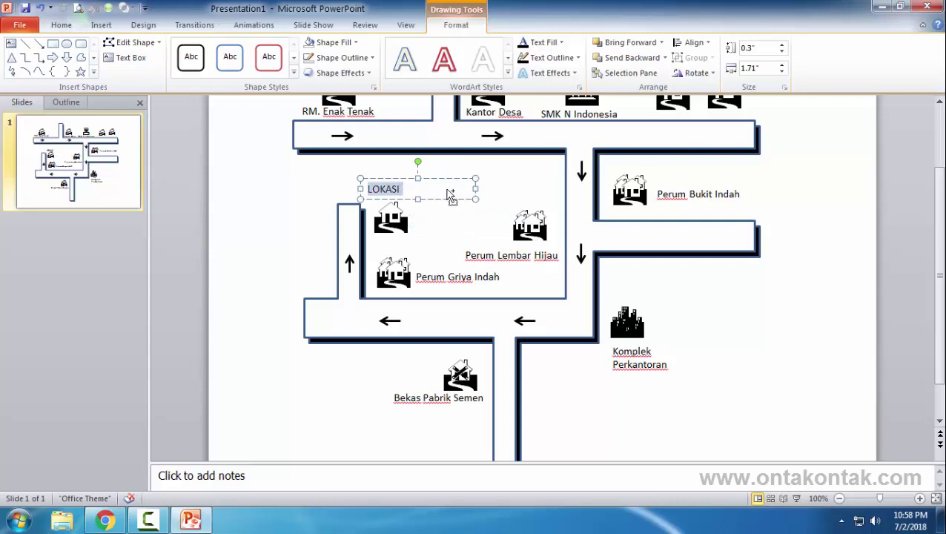
left_click(61, 24)
left_click(203, 67)
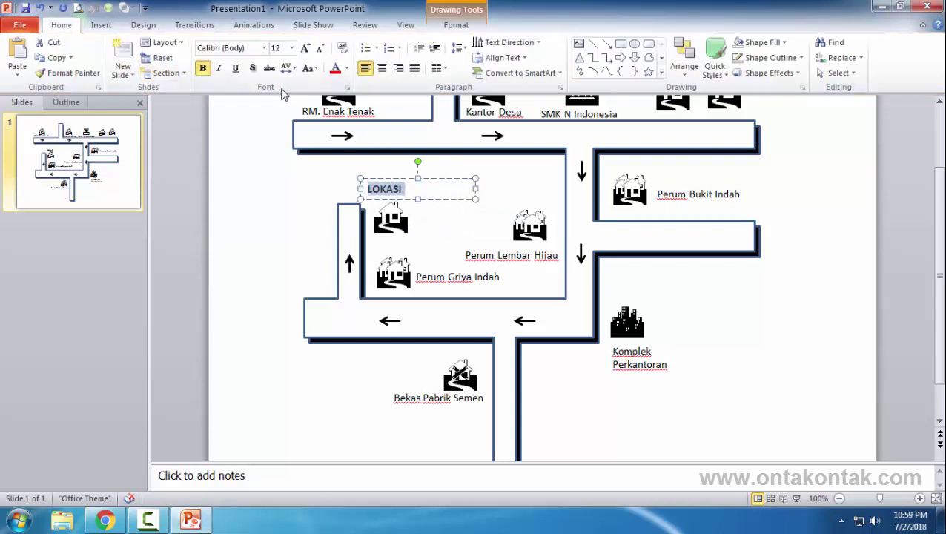
left_click(290, 48)
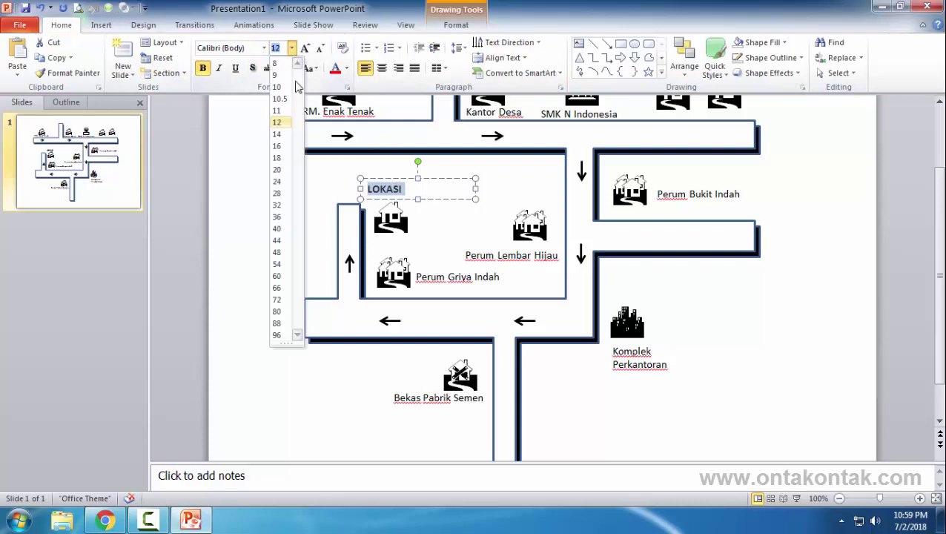
left_click(276, 135)
left_click(472, 191)
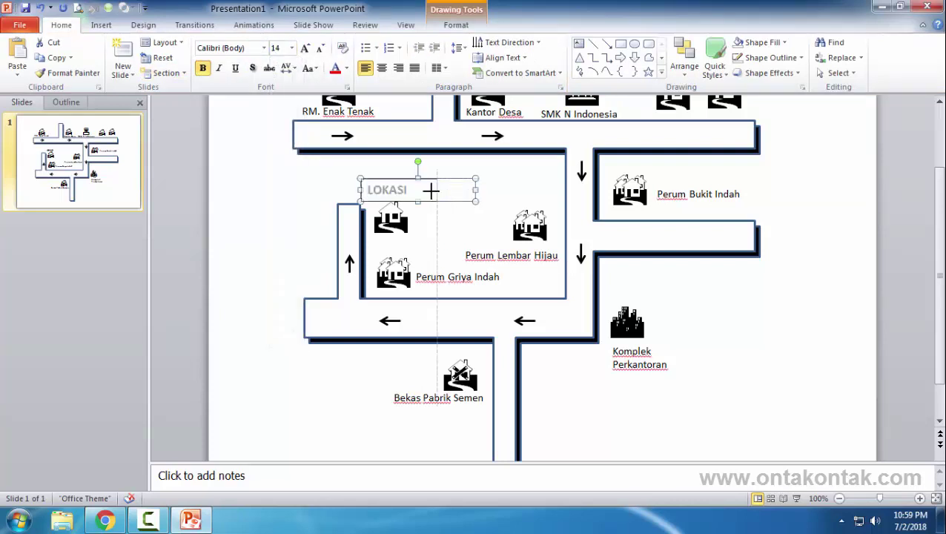
left_click_drag(407, 188, 412, 188)
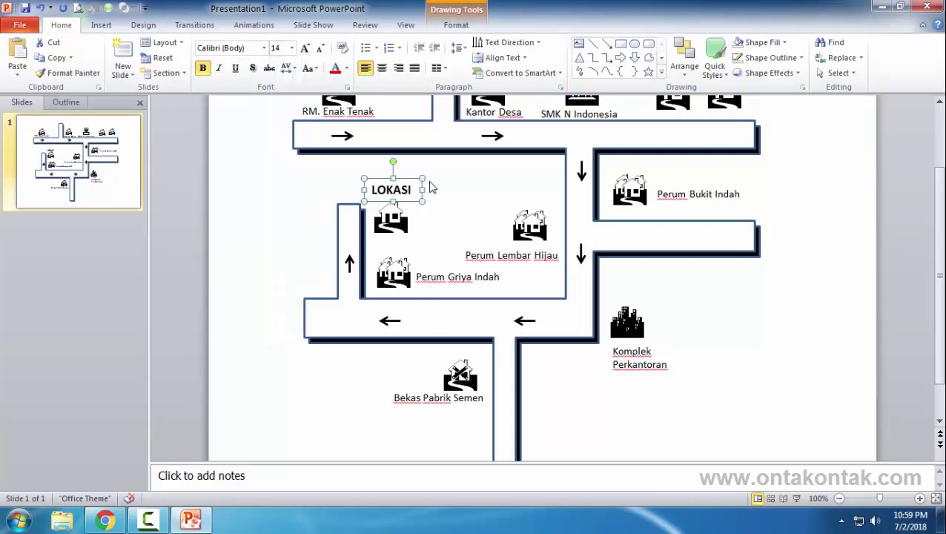
left_click(455, 189)
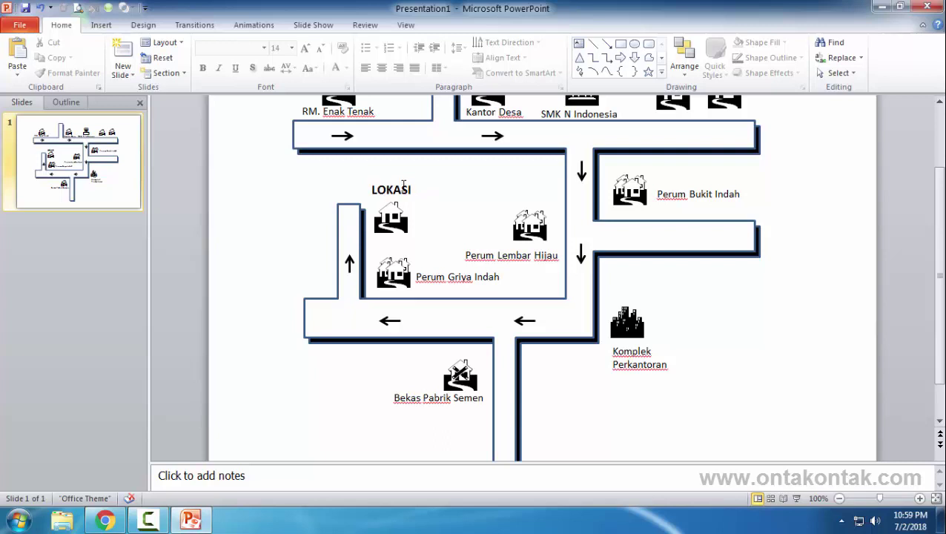
left_click(403, 184)
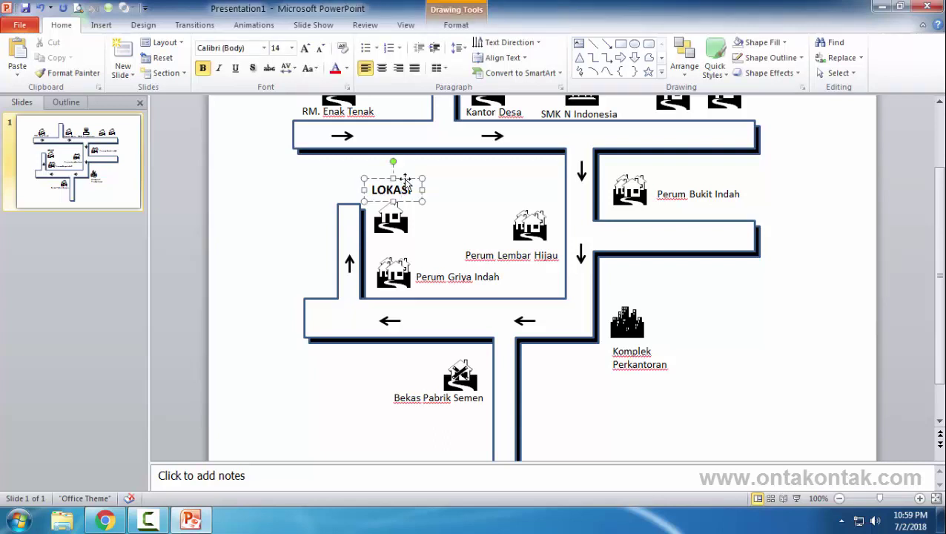
Draw a Left Arrow block shape and rotate it to point down-left at the LOKASI house
left_click(104, 26)
left_click(192, 56)
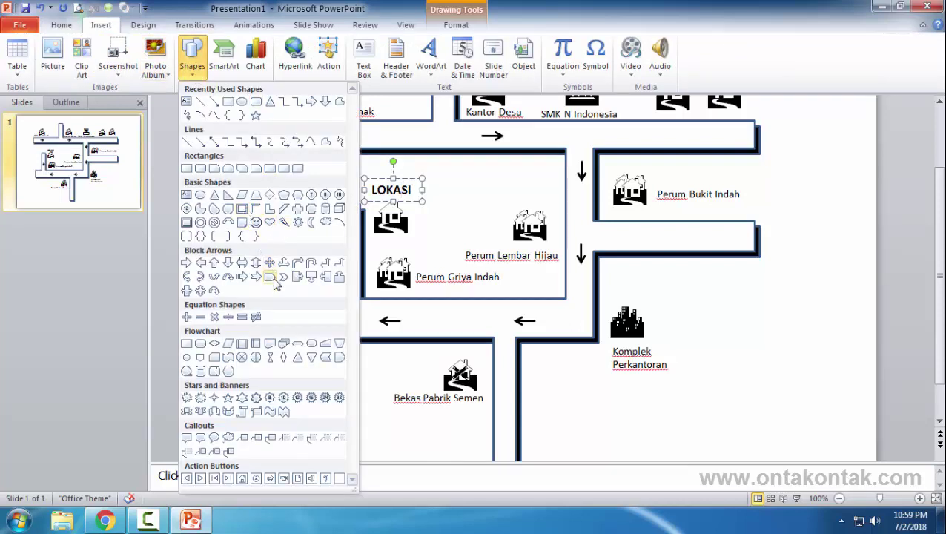
left_click(207, 268)
left_click_drag(434, 211, 498, 238)
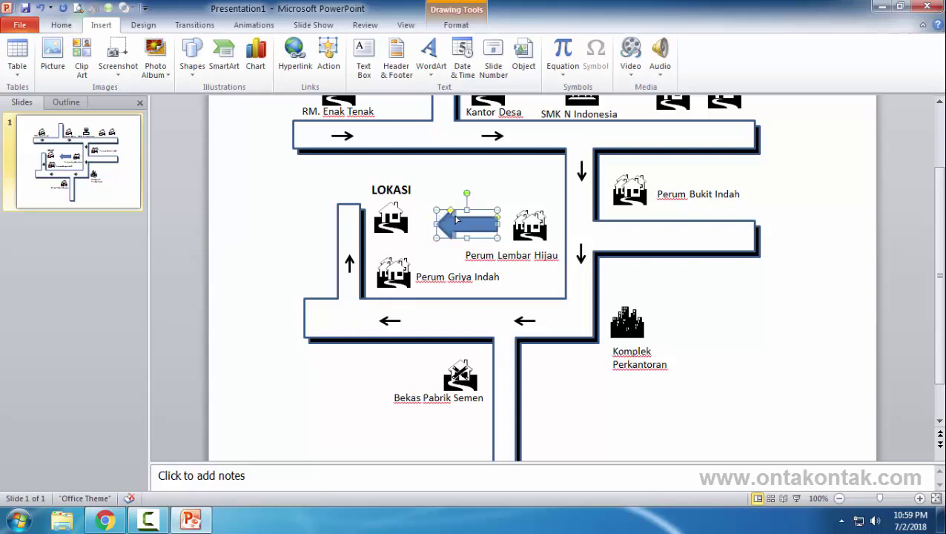
left_click_drag(456, 220, 460, 215)
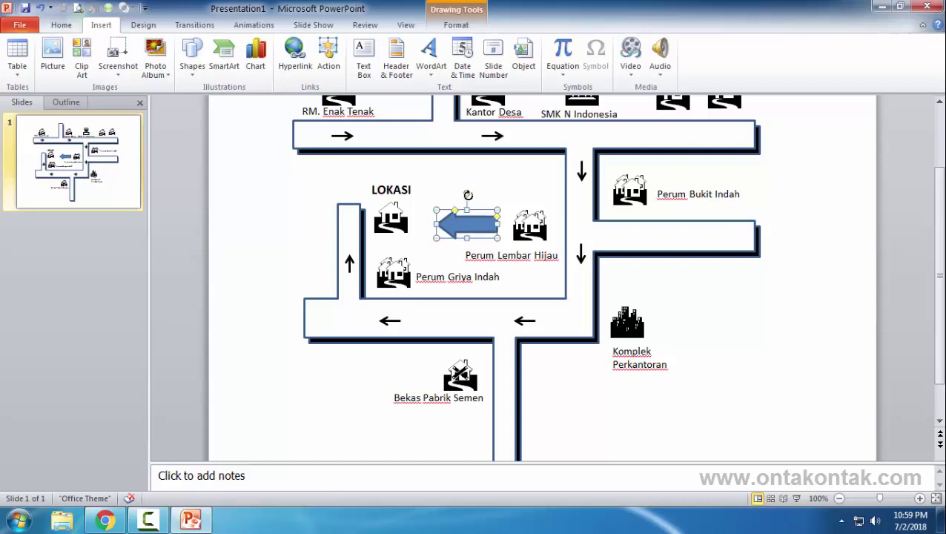
left_click_drag(468, 194, 448, 195)
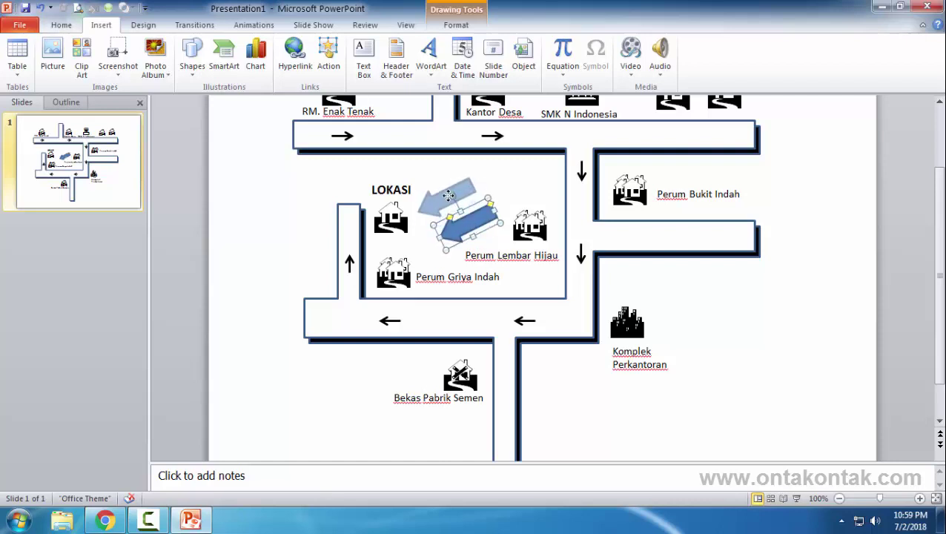
left_click_drag(449, 194, 441, 201)
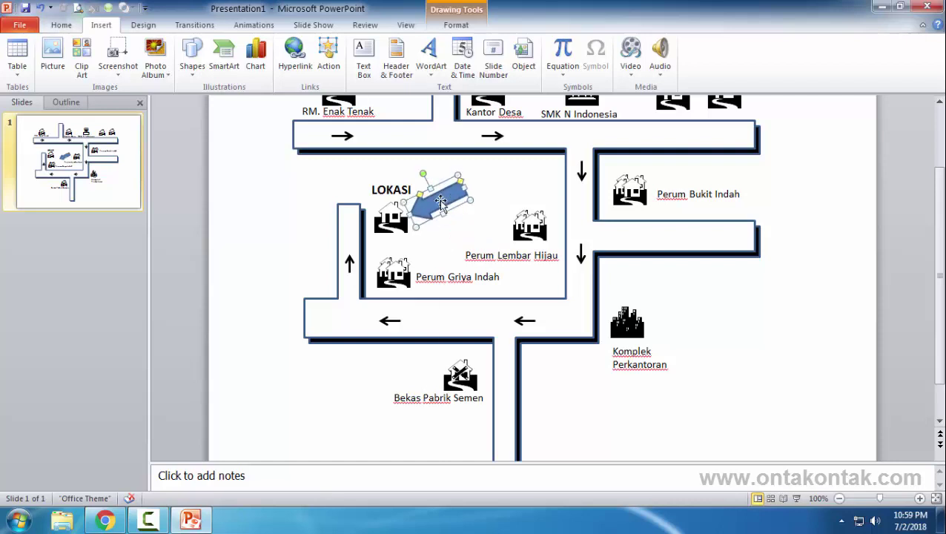
left_click(483, 198)
left_click(455, 198)
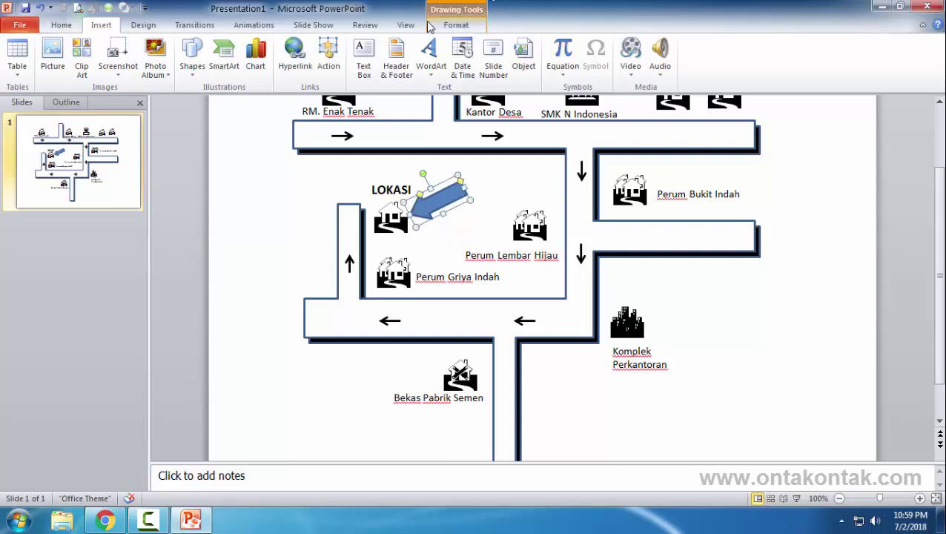
Fill the arrow with black
left_click(455, 27)
left_click(355, 42)
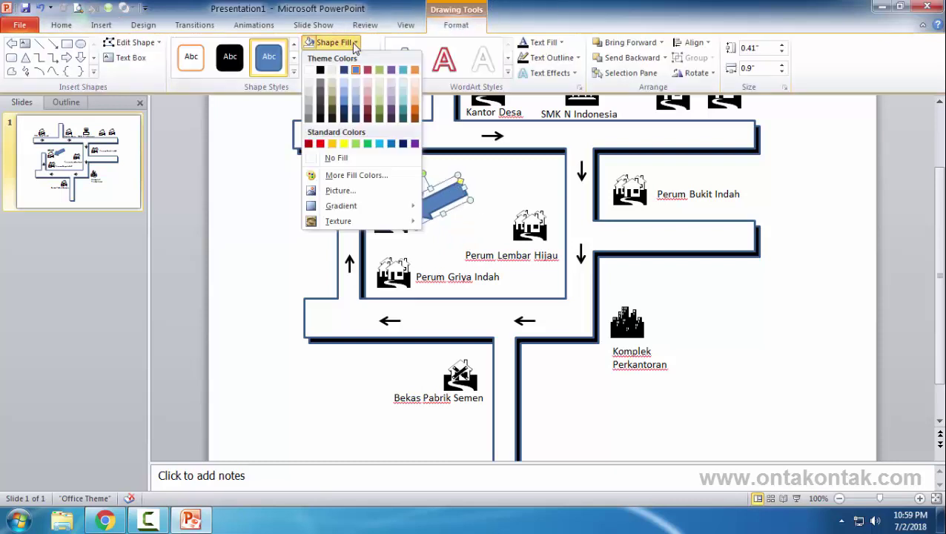
left_click(321, 71)
left_click(708, 289)
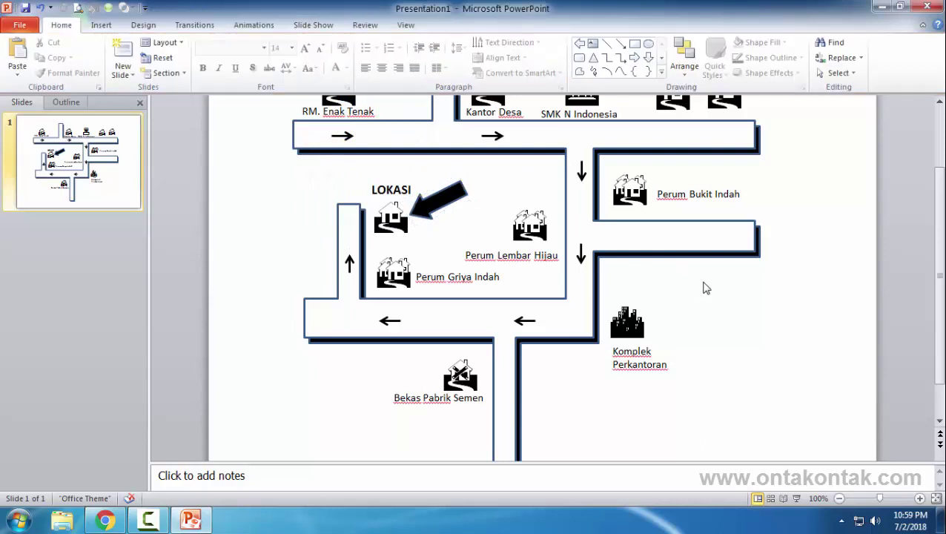
scroll(646, 276, "up", 1)
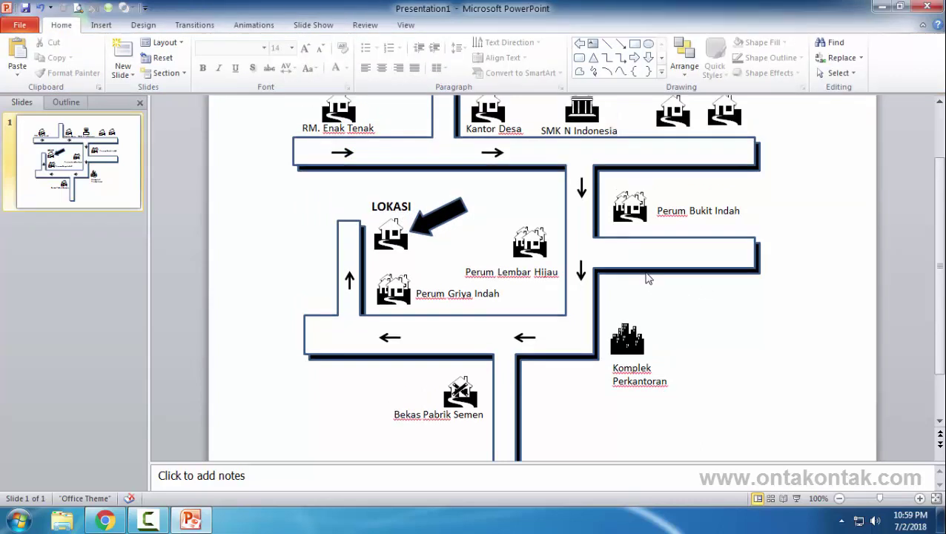
Copy the SMK N Indonesia label onto the top road and retype it 'Perempatan Jati Asih'
left_click(613, 123)
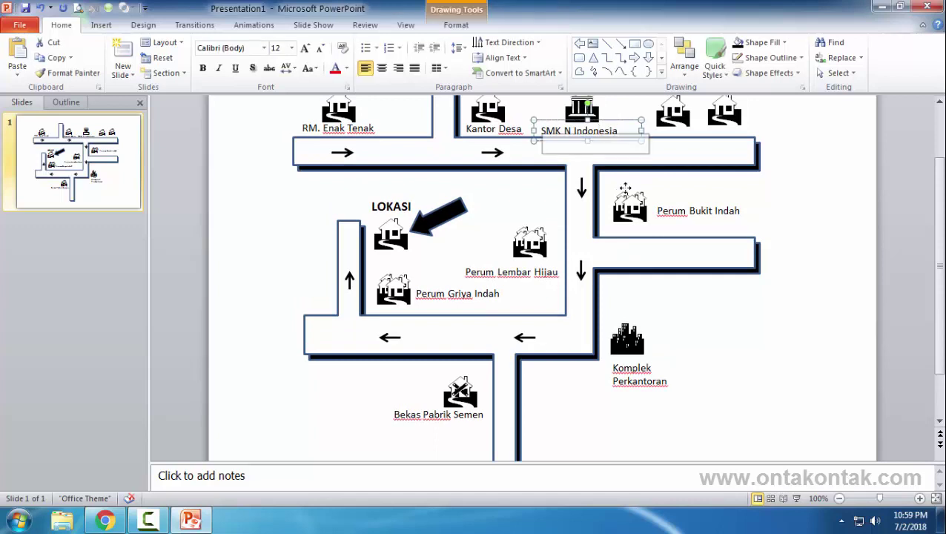
mouse_move(612, 123)
left_mouse_down()
mouse_move(655, 153)
mouse_move(606, 153)
left_mouse_up()
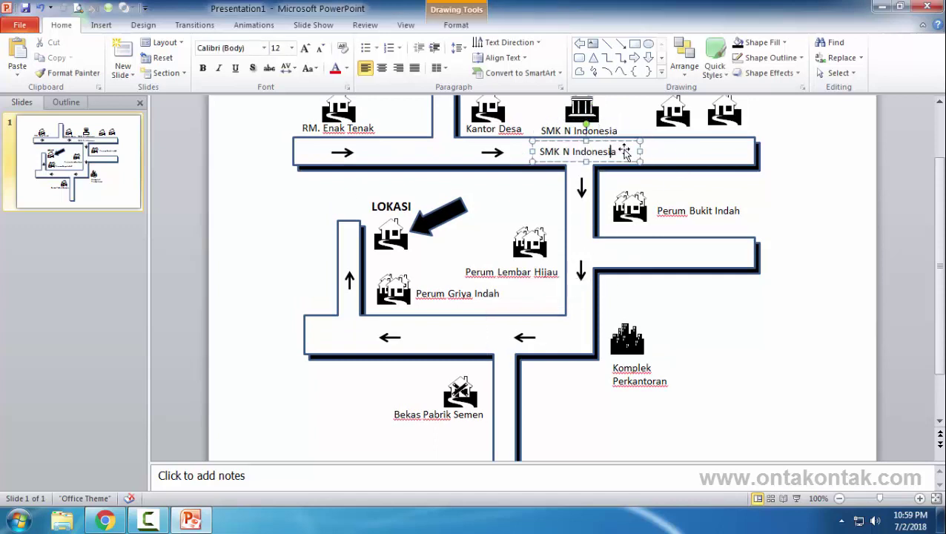
key("ctrl+a")
type("p")
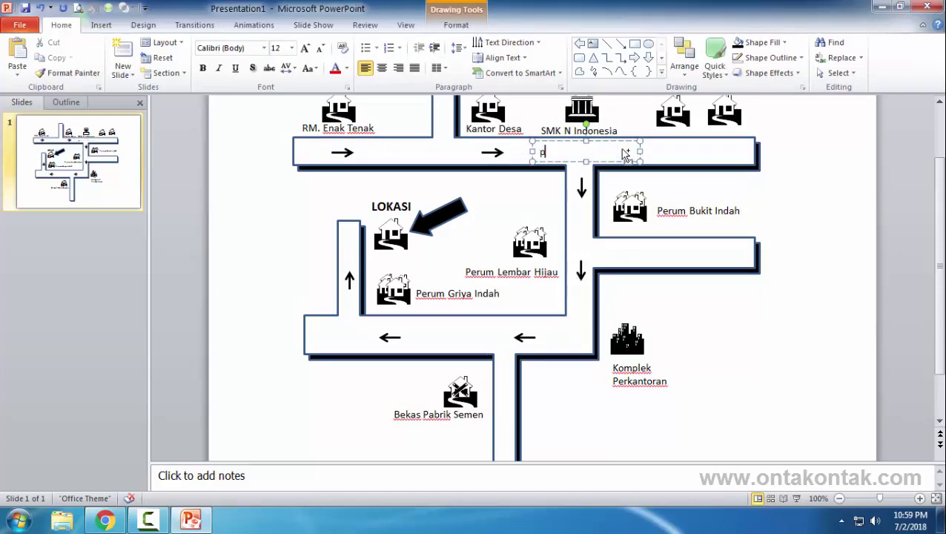
key("BackSpace")
key("BackSpace")
key("BackSpace")
type("erem")
type("patan Jati A")
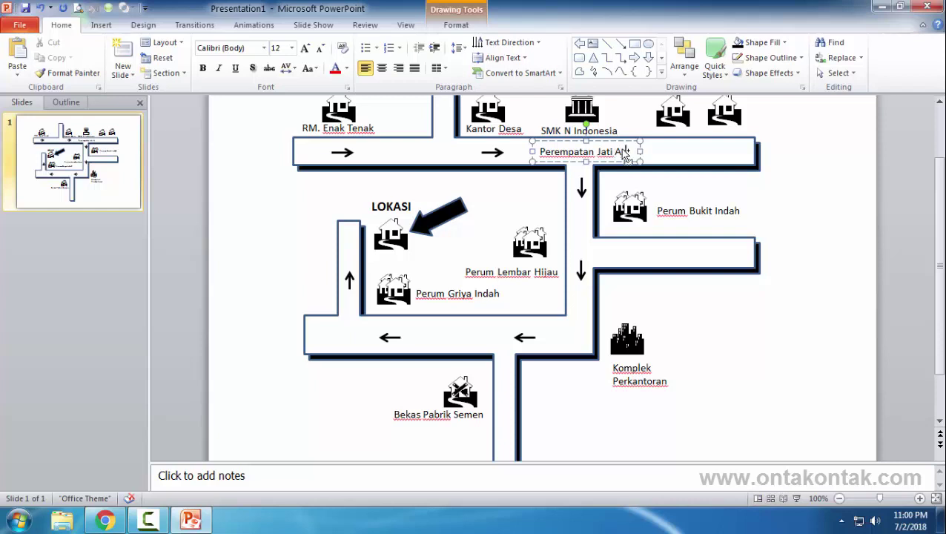
type("sih")
left_click(641, 157)
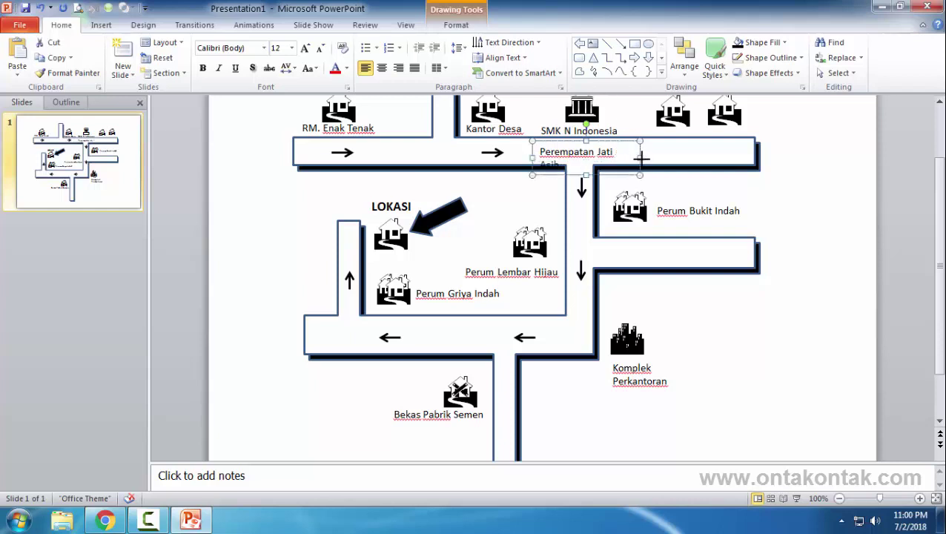
mouse_move(641, 157)
left_mouse_down()
mouse_move(655, 157)
mouse_move(490, 332)
left_mouse_up()
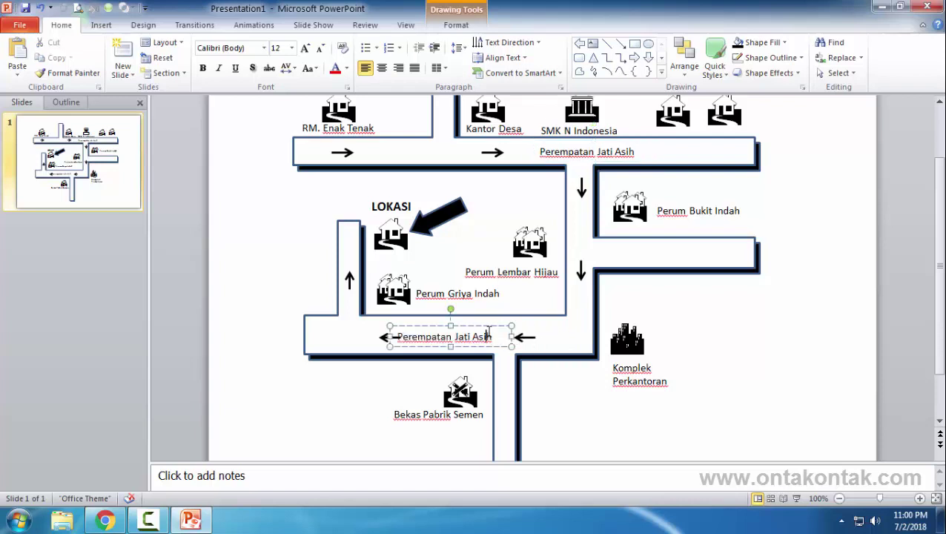
key("ctrl+z")
key("ctrl+z")
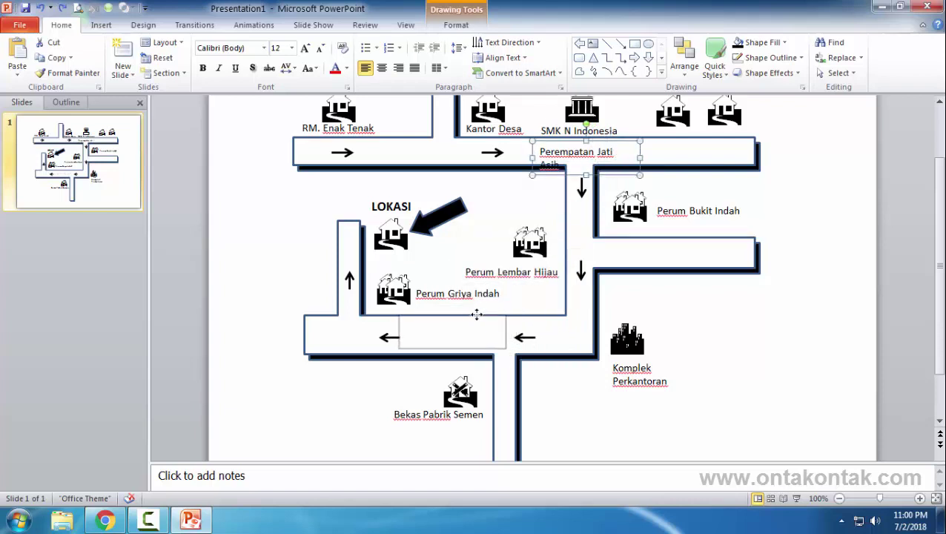
Copy the road label onto the lower road and retype it 'Jl. Jend. Sudirman'
left_click_drag(608, 141, 476, 320)
left_click_drag(608, 153, 654, 156)
left_click(414, 345)
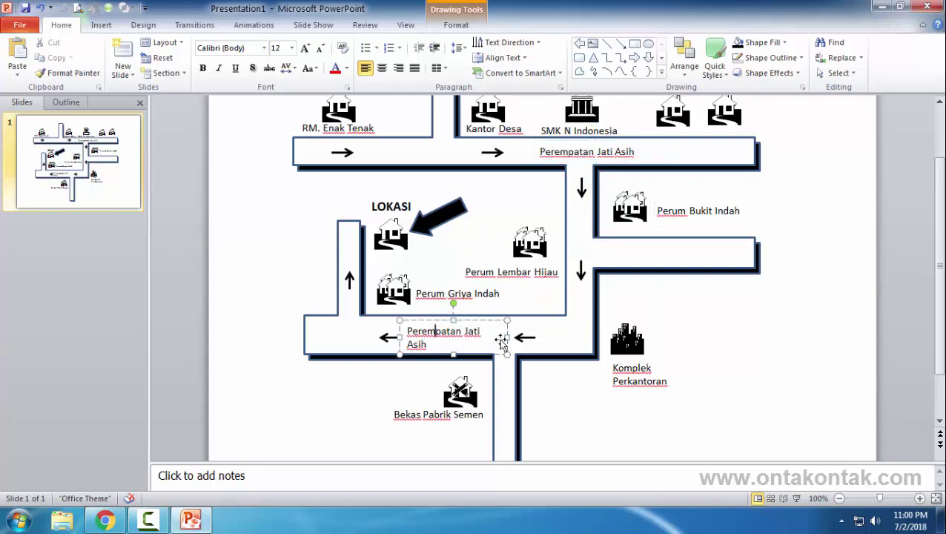
left_click_drag(507, 336, 515, 337)
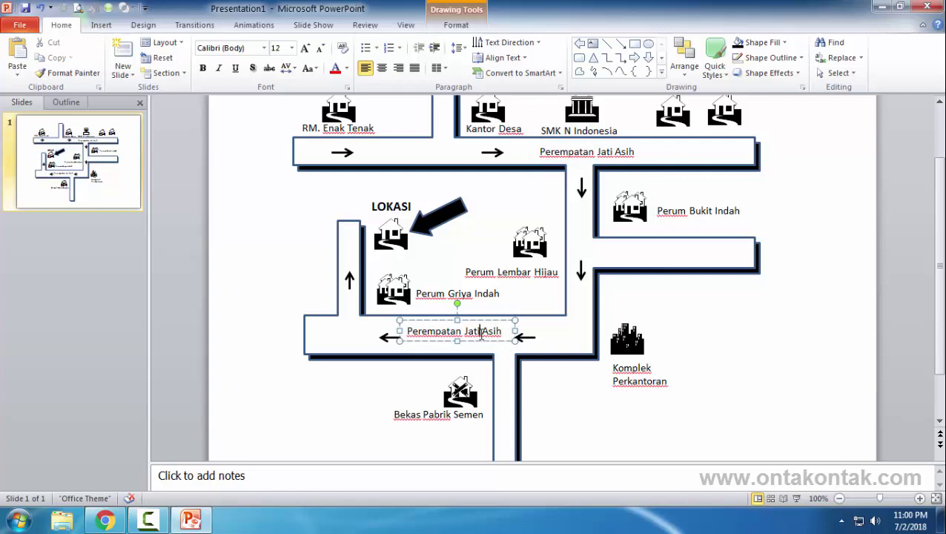
triple_click(476, 338)
type("Jl. Jend. Sudirman")
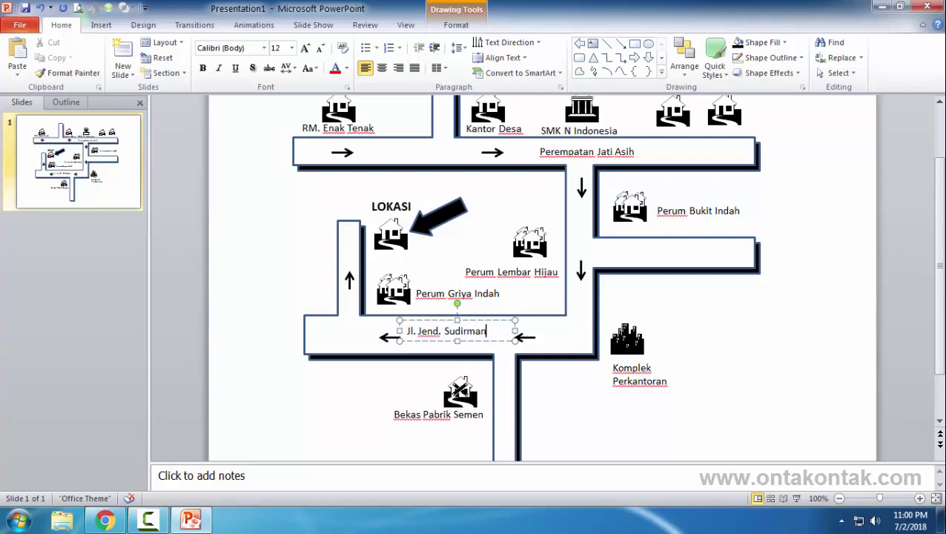
Position the Jl. Jend. Sudirman label on the lower road and delete the stray duplicate
left_click_drag(491, 324, 502, 332)
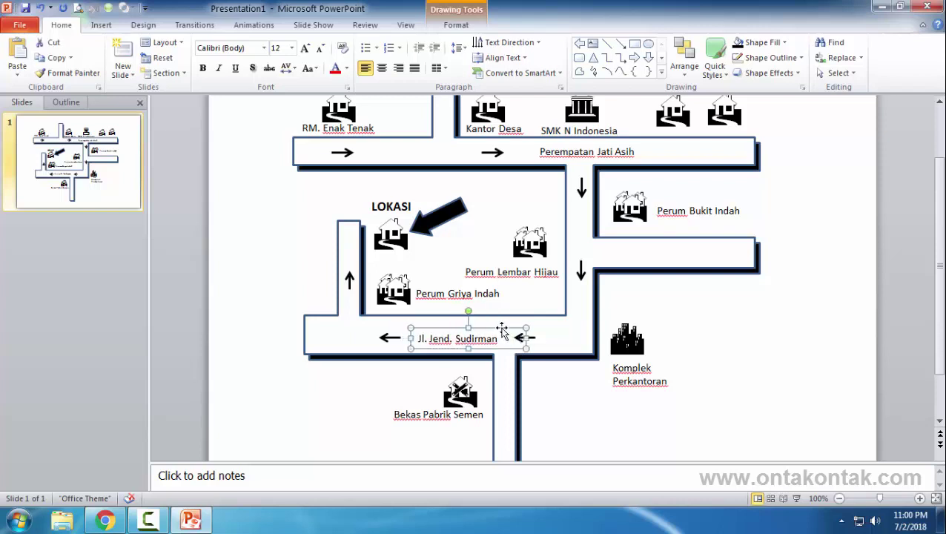
key("Up")
key("Up")
key("Up")
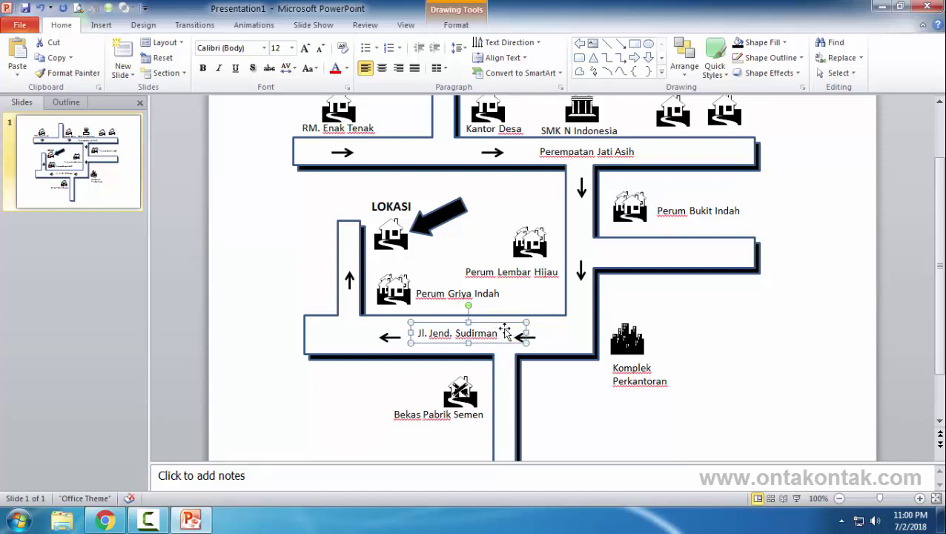
key("Down")
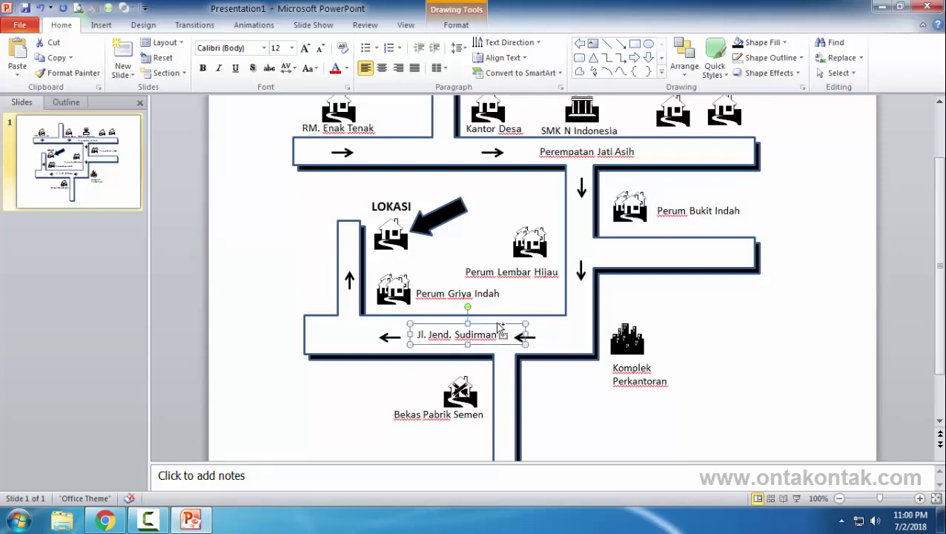
key("Down")
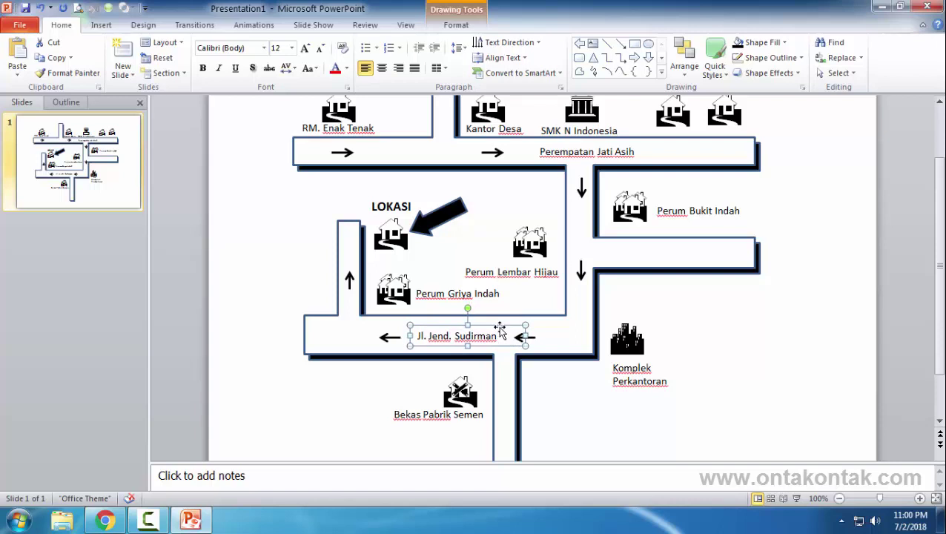
left_click_drag(503, 327, 409, 311)
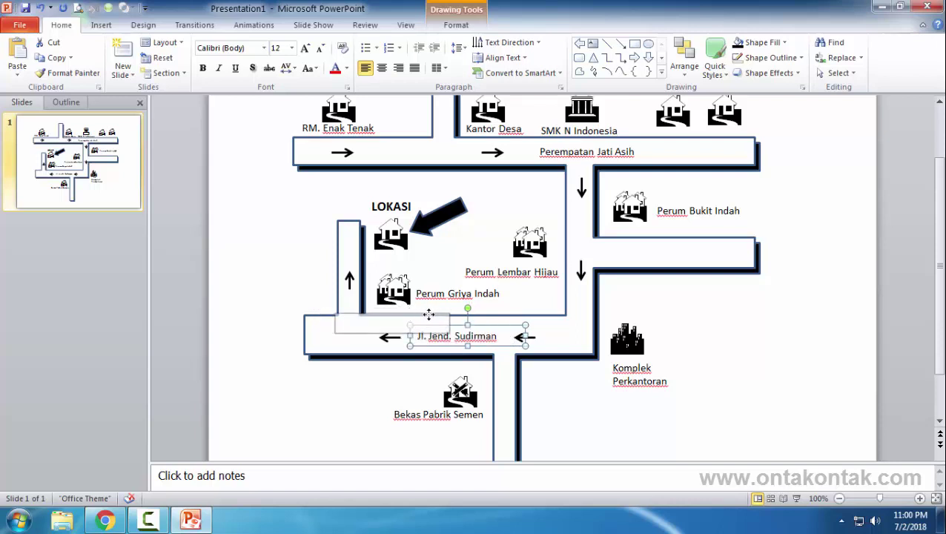
left_click_drag(408, 311, 432, 317)
key("Delete")
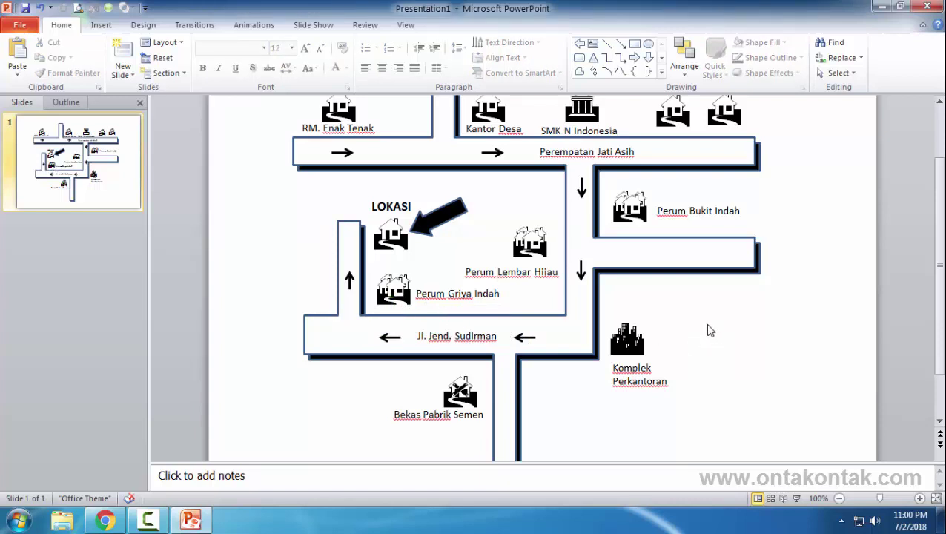
scroll(636, 289, "down", 3, "ctrl")
scroll(638, 289, "up", 1, "ctrl")
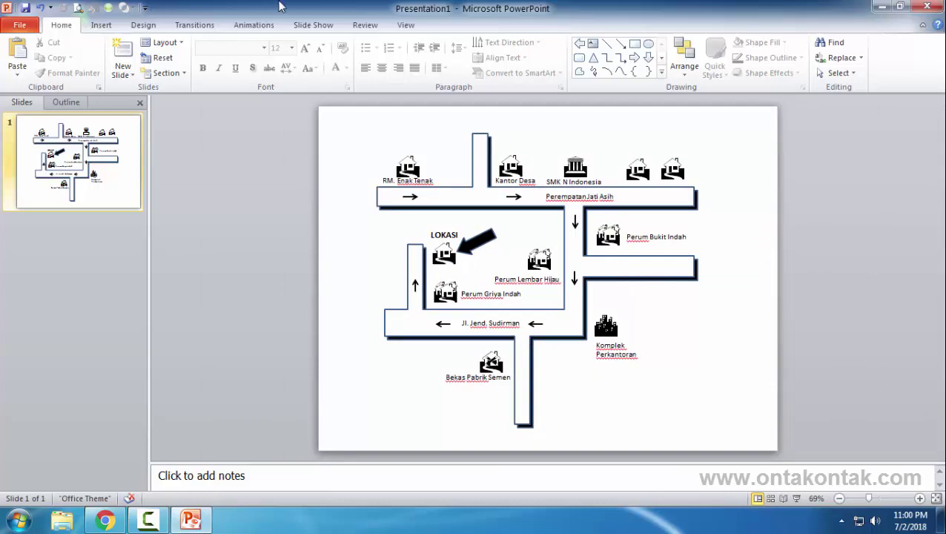
Draw a vertical double-headed arrow line to the right of the map
left_click(102, 27)
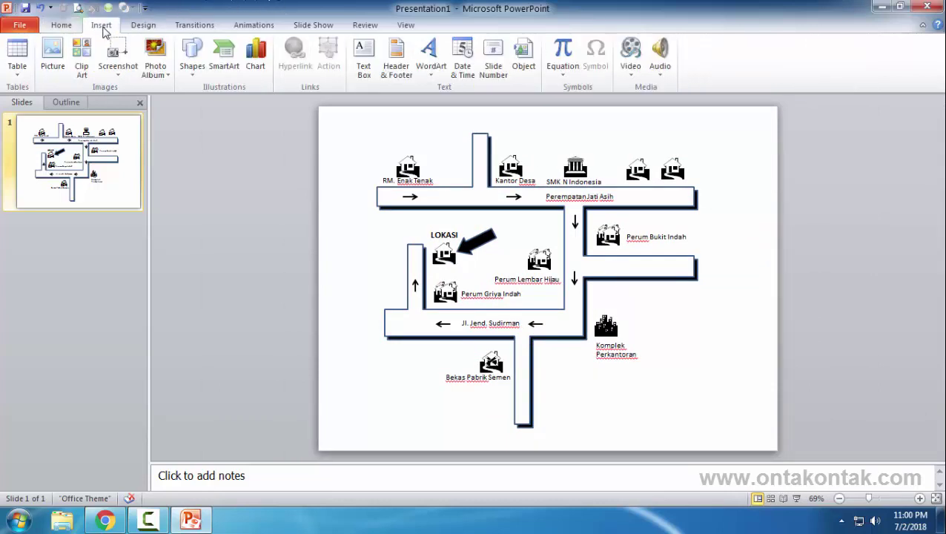
left_click(192, 74)
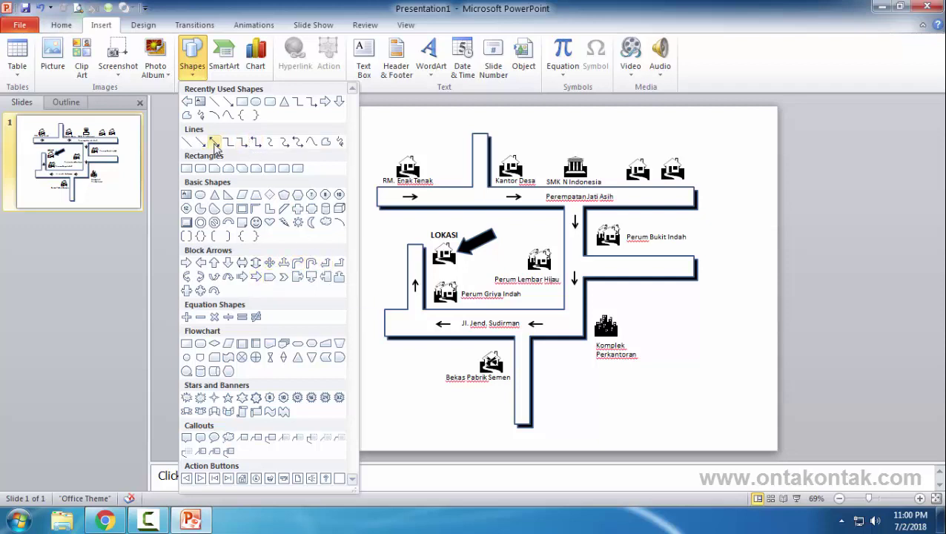
left_click(214, 143)
left_click_drag(694, 340, 696, 394)
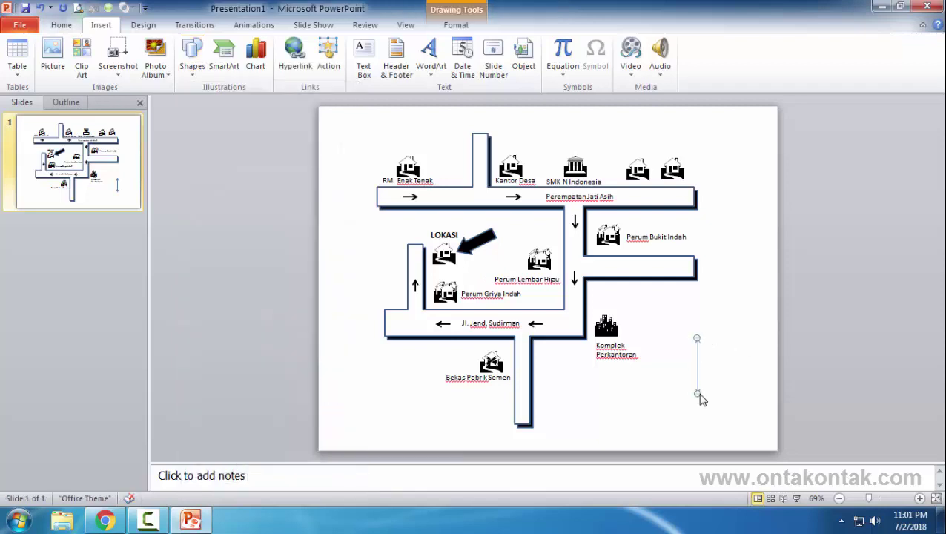
Give the arrow a 4½ pt black outline
left_click(455, 25)
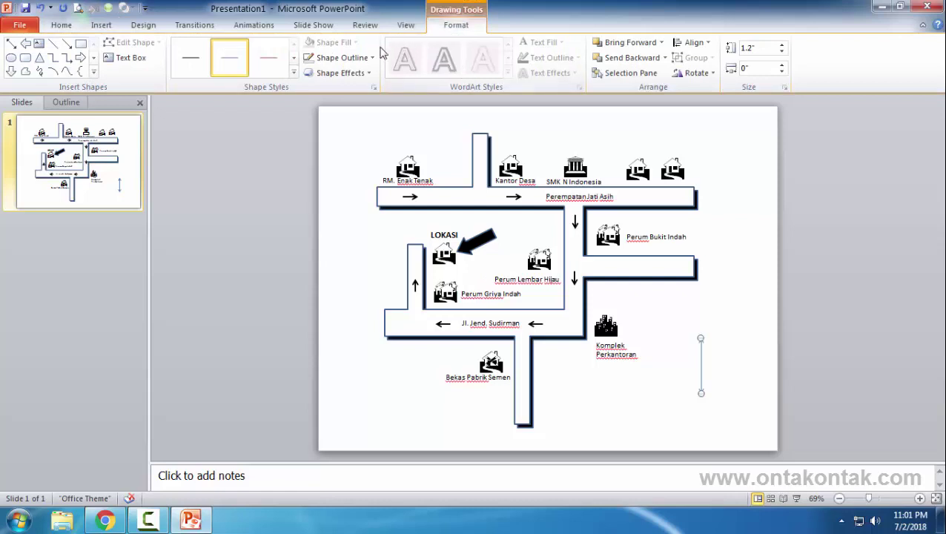
left_click(373, 58)
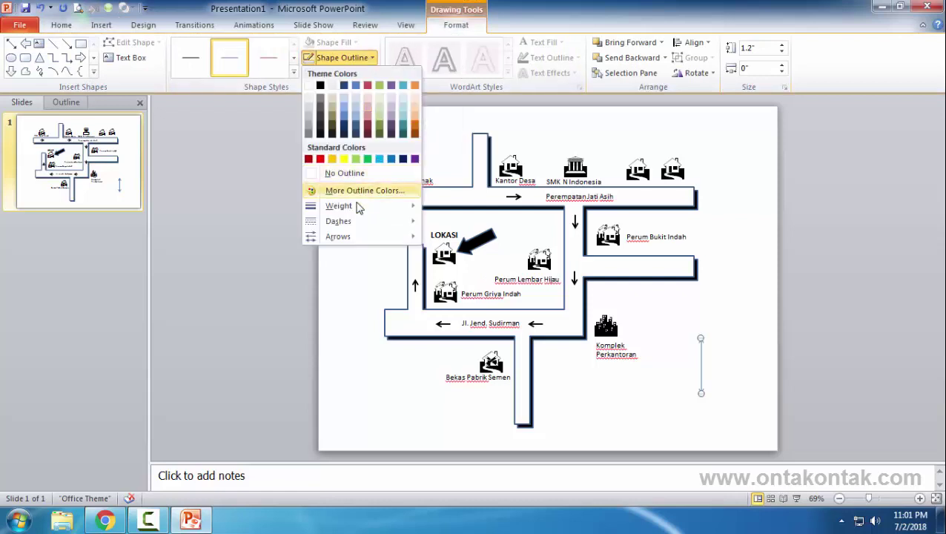
mouse_move(356, 205)
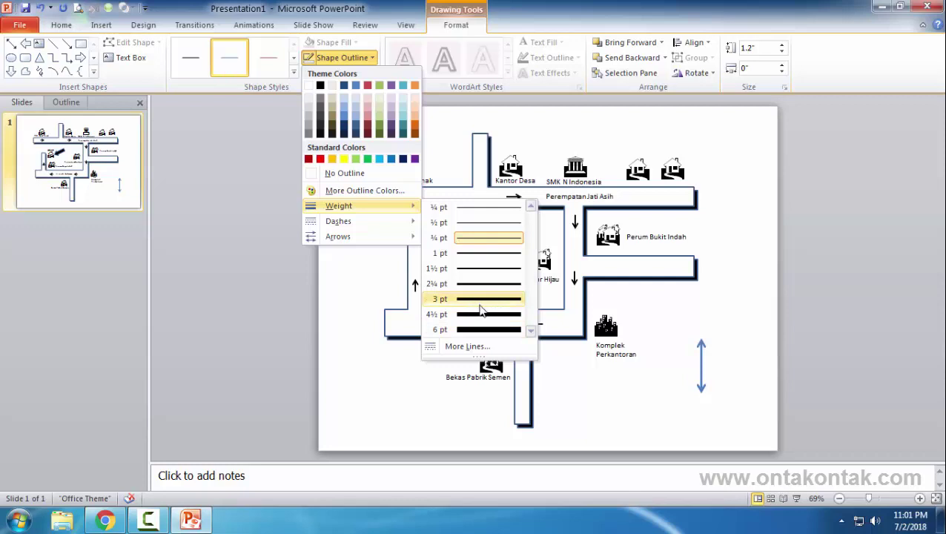
left_click(480, 315)
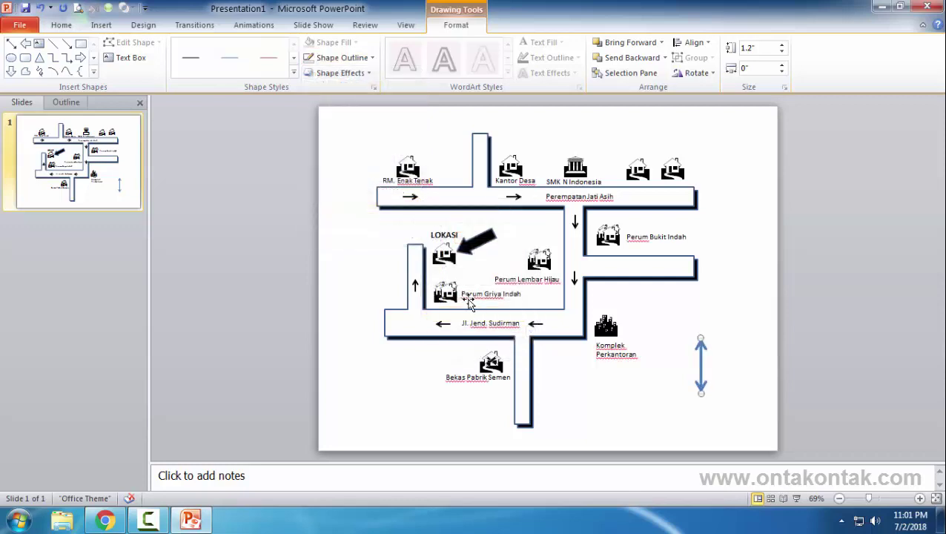
left_click(372, 57)
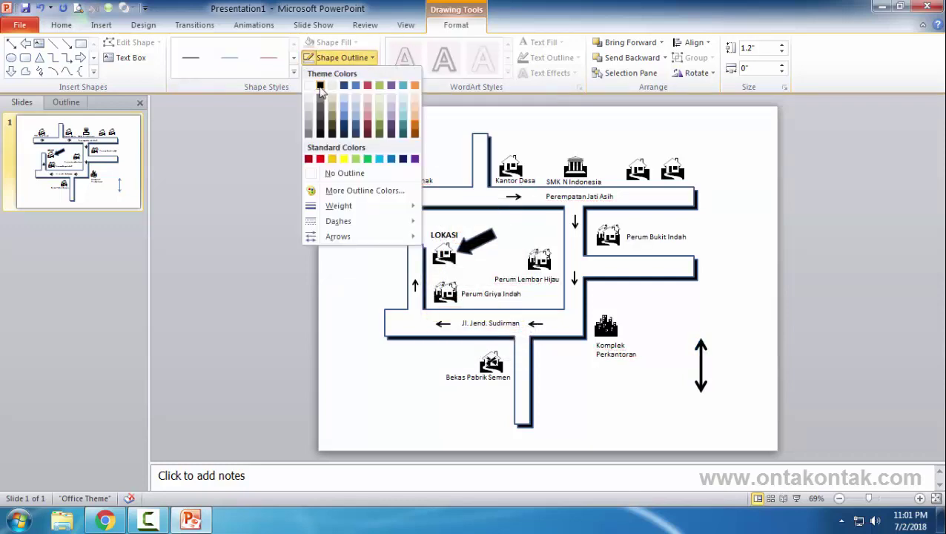
left_click(320, 87)
Copy the Komplek Perkantoran label above the compass arrow and change its text to U
scroll(657, 361, "up", 5)
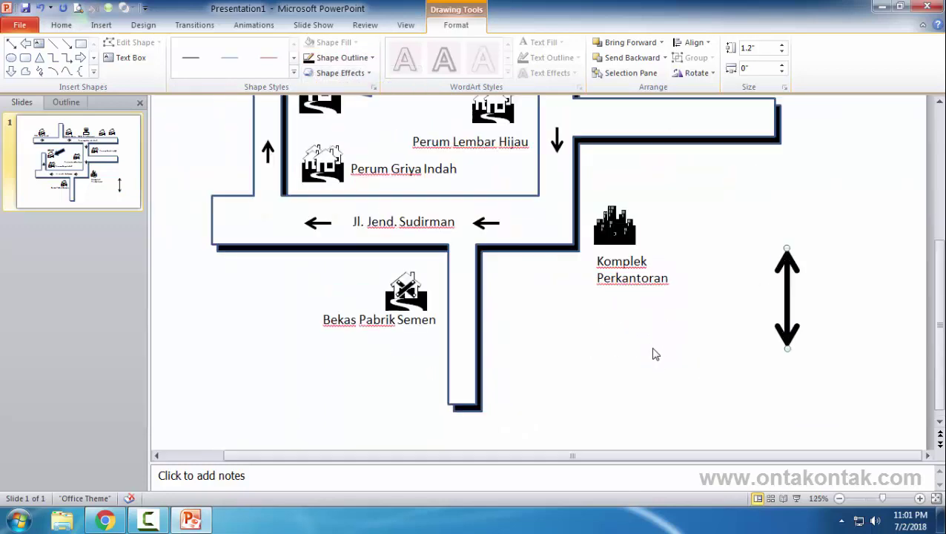
left_click(629, 276)
left_click_drag(655, 248, 811, 205)
triple_click(814, 232)
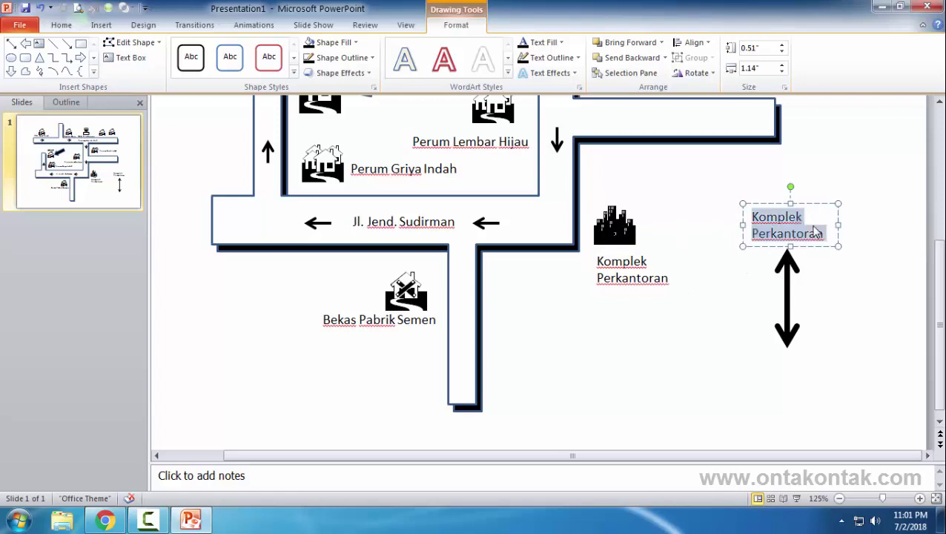
type("U")
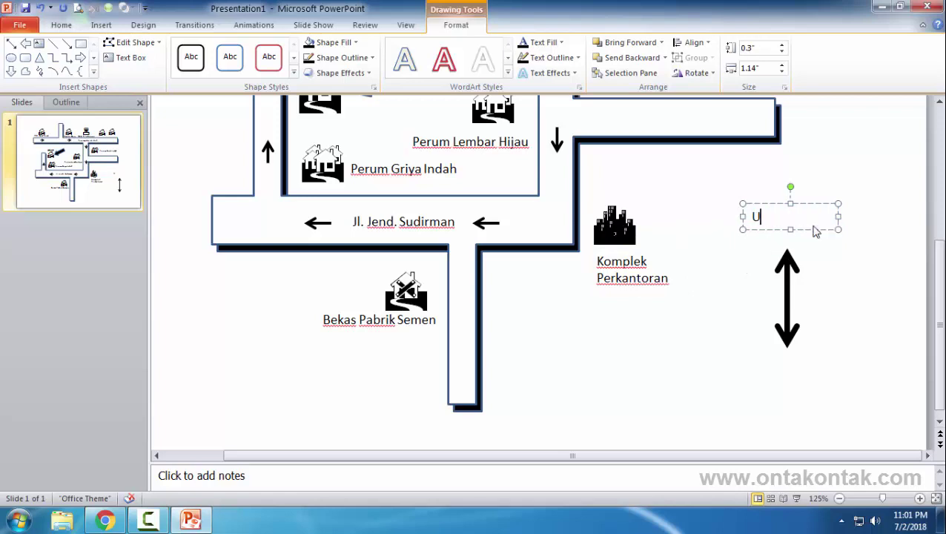
mouse_move(816, 229)
left_mouse_down()
mouse_move(770, 225)
mouse_move(867, 221)
mouse_move(799, 237)
left_mouse_up()
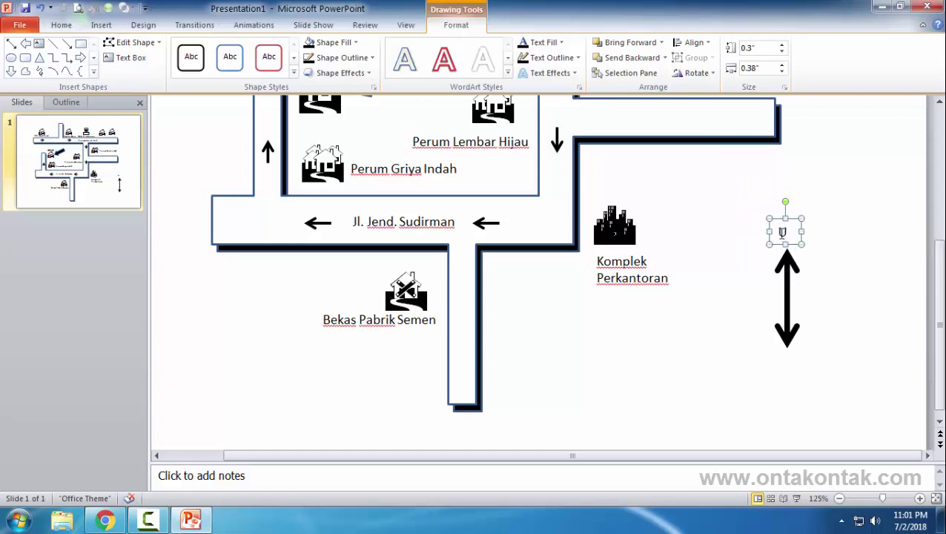
Format the U label as bold 16 pt, undoing a stray pasted arrow
double_click(785, 232)
key("ctrl+v")
left_click(786, 232)
key("ctrl+z")
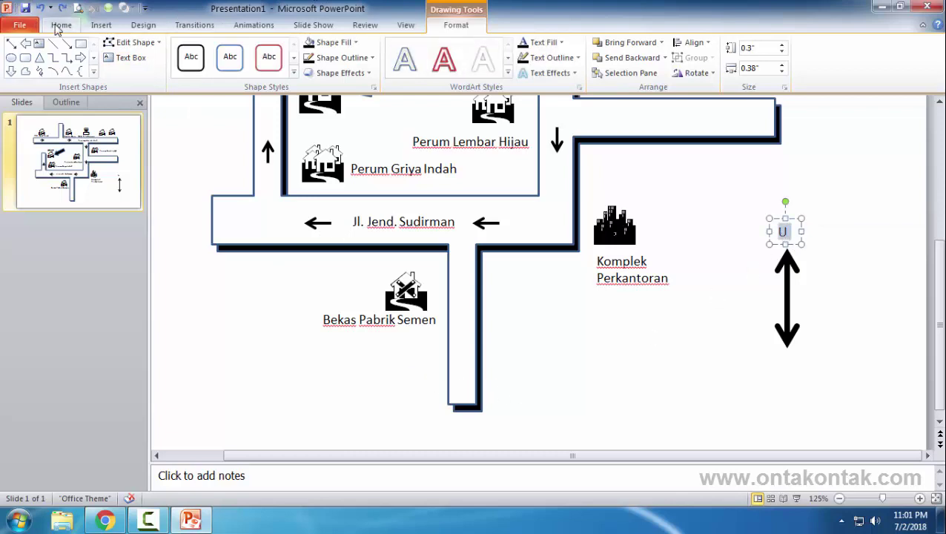
left_click(61, 24)
left_click(203, 67)
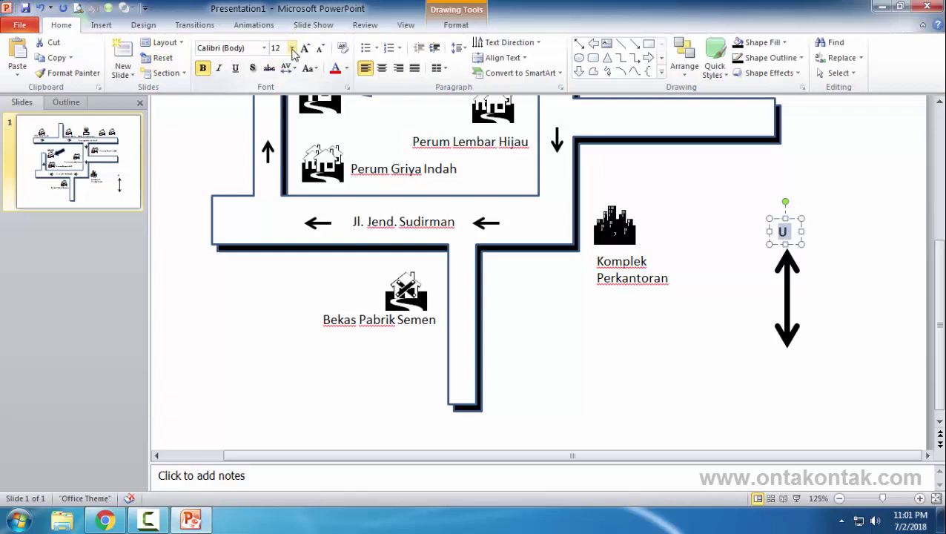
left_click(292, 48)
left_click(277, 147)
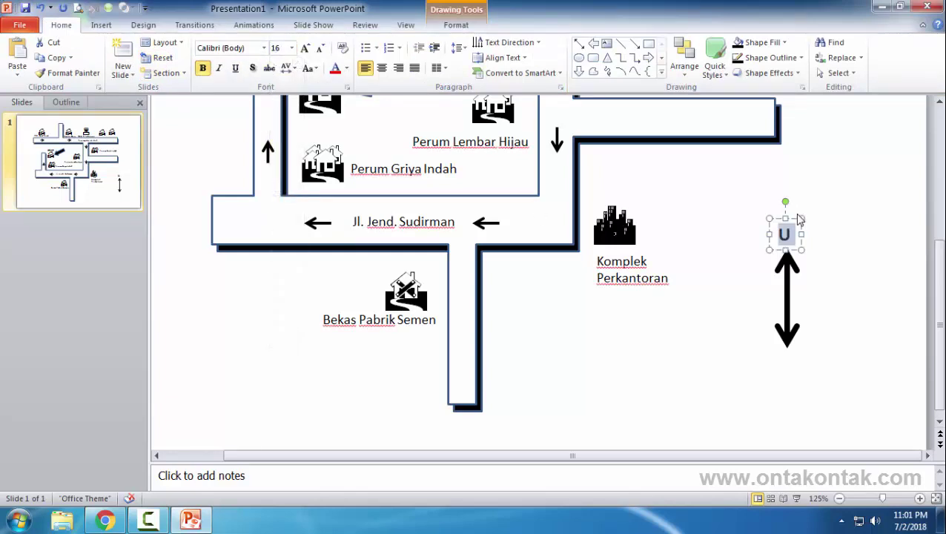
Copy the U label below the arrow and change its text to S
left_click_drag(792, 221, 802, 362)
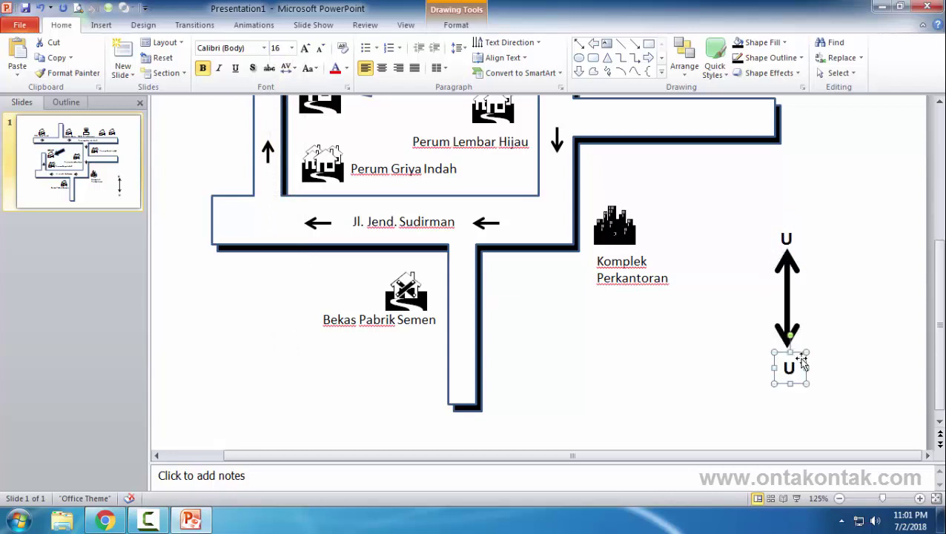
left_click(800, 364)
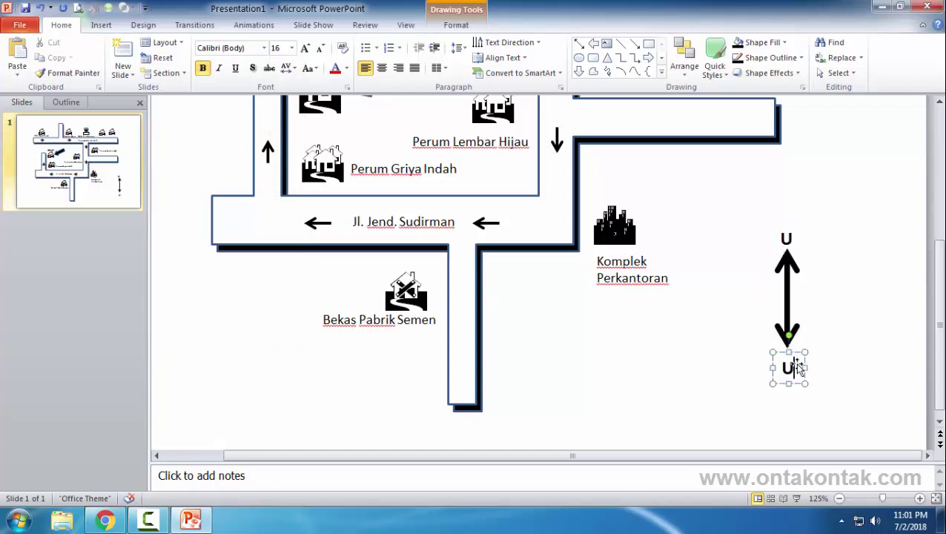
key("BackSpace")
type("S")
left_click(850, 323)
scroll(851, 322, "down", 4)
scroll(752, 299, "down", 5)
scroll(732, 287, "up", 2)
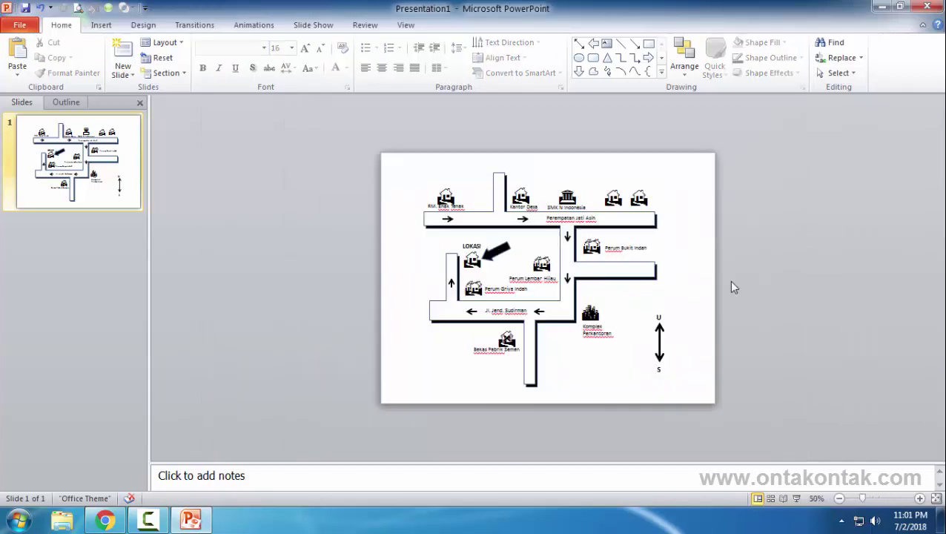
scroll(731, 286, "up", 2)
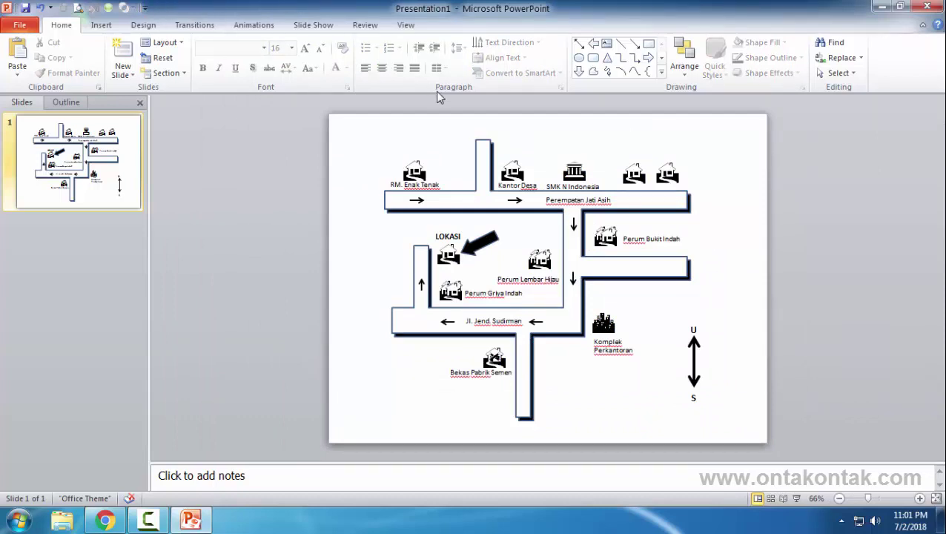
scroll(445, 98, "up", 1)
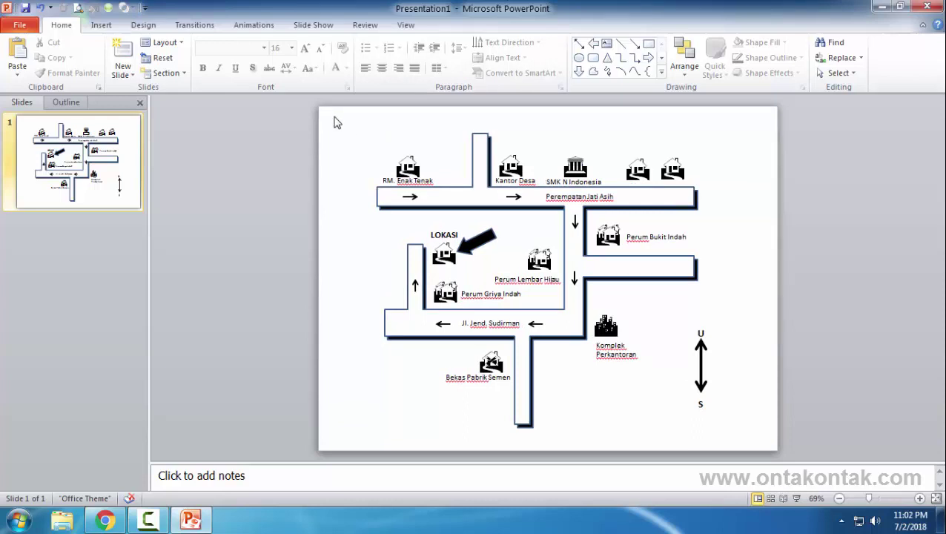
Box-select all the map's roads, icons, labels and compass arrow, and group them into one object
left_click_drag(337, 122, 772, 446)
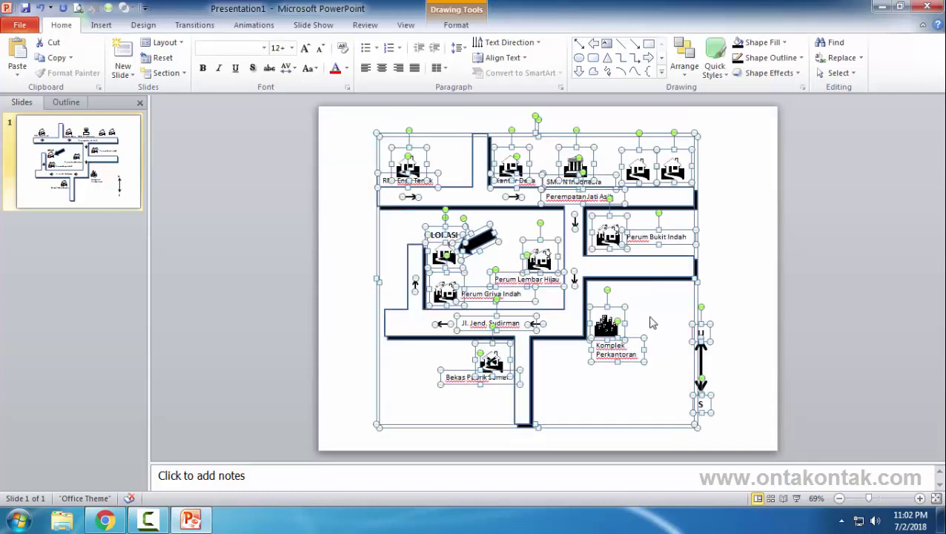
right_click(603, 264)
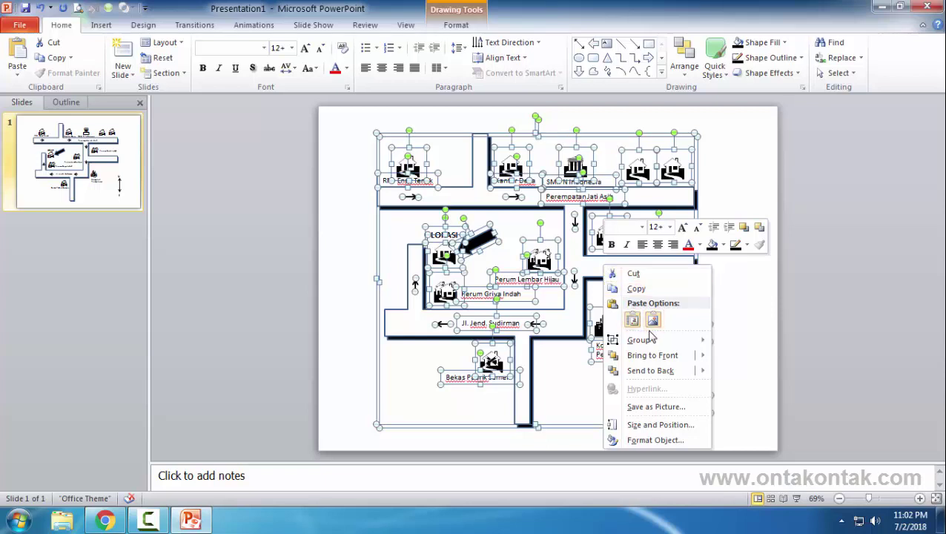
mouse_move(661, 340)
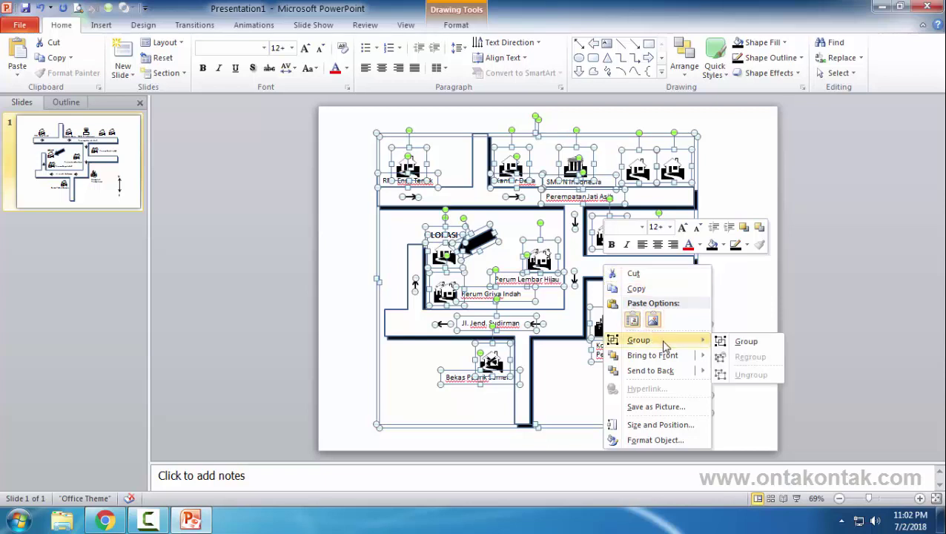
left_click(746, 342)
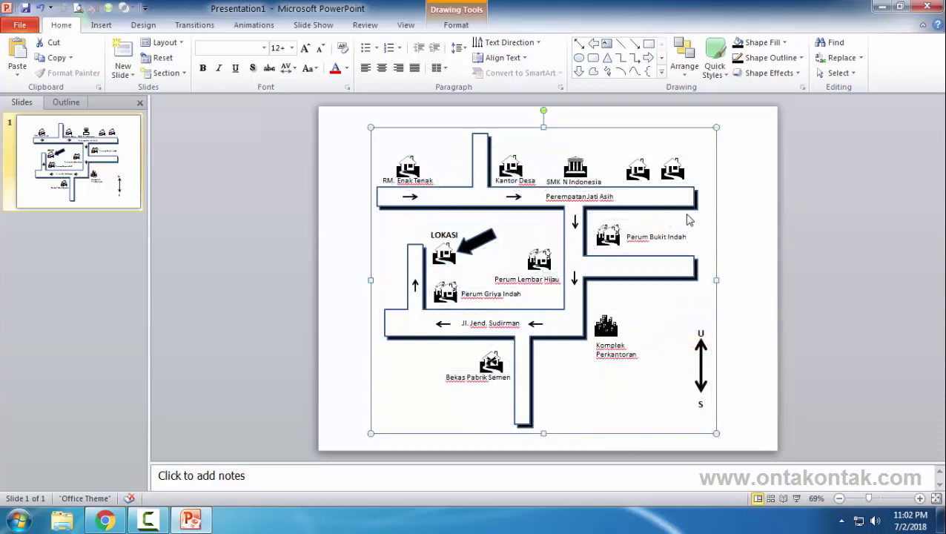
Save the grouped map as the PNG picture 'Denah Lokasi'
right_click(661, 203)
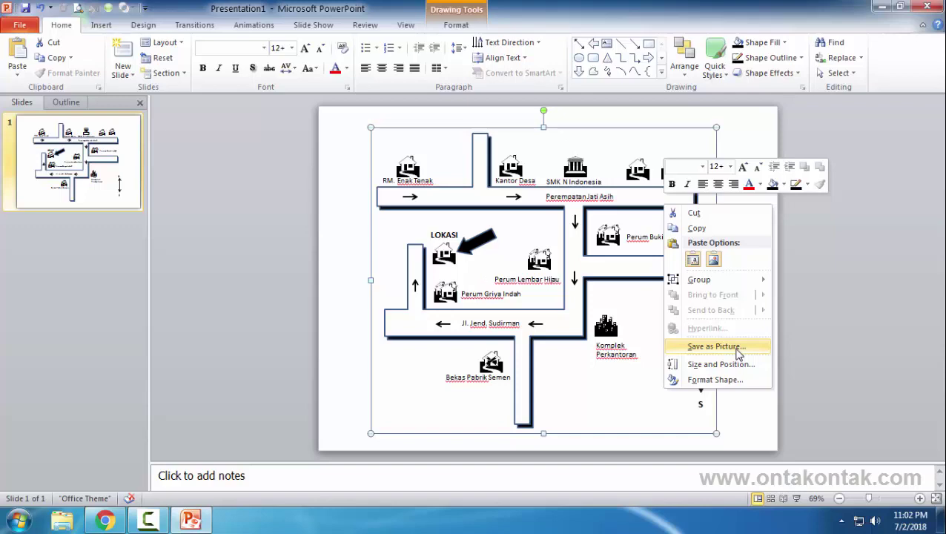
left_click(739, 353)
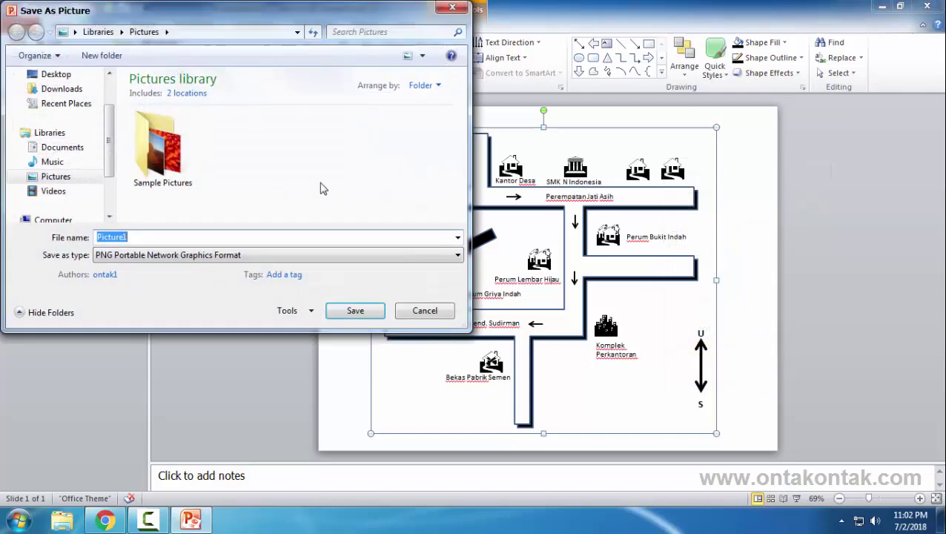
type("d")
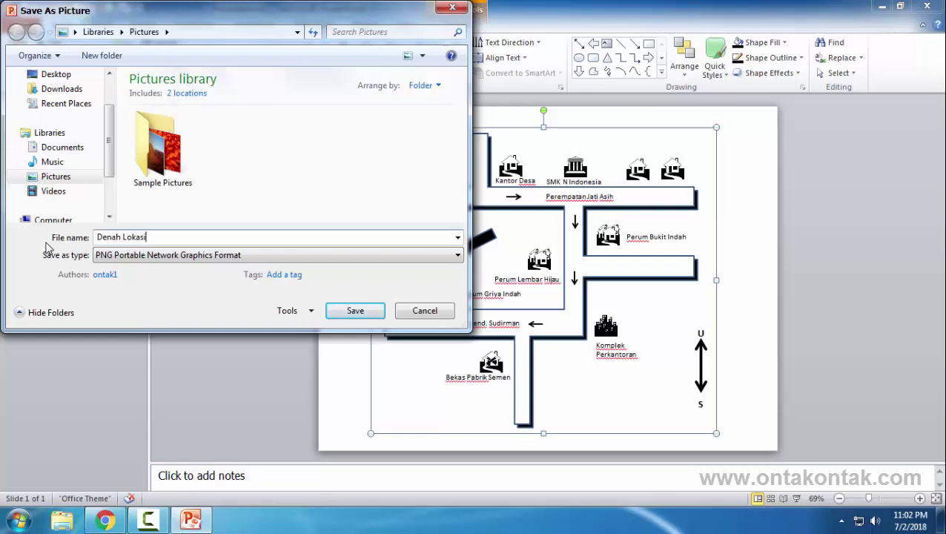
left_click(351, 316)
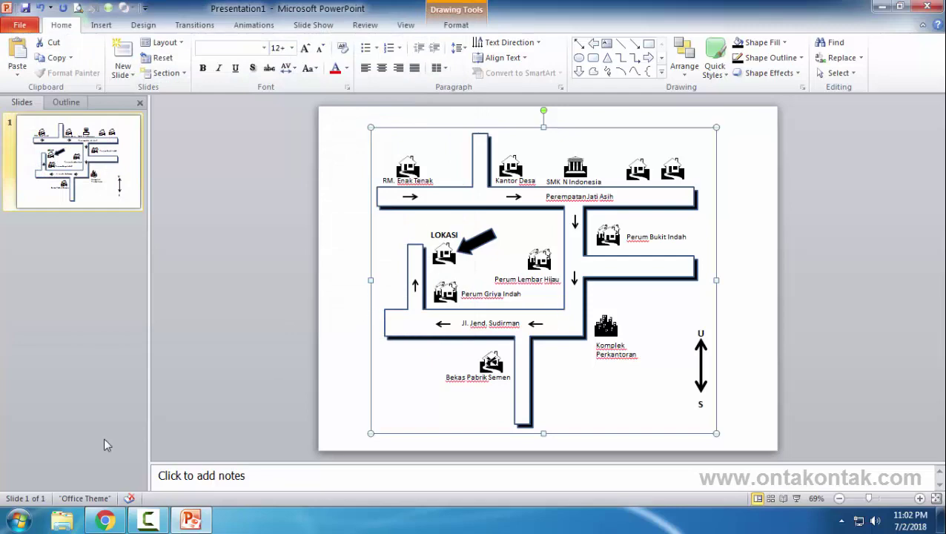
Open Denah Lokasi from the Pictures library in Windows Photo Viewer
left_click(20, 518)
left_click(211, 267)
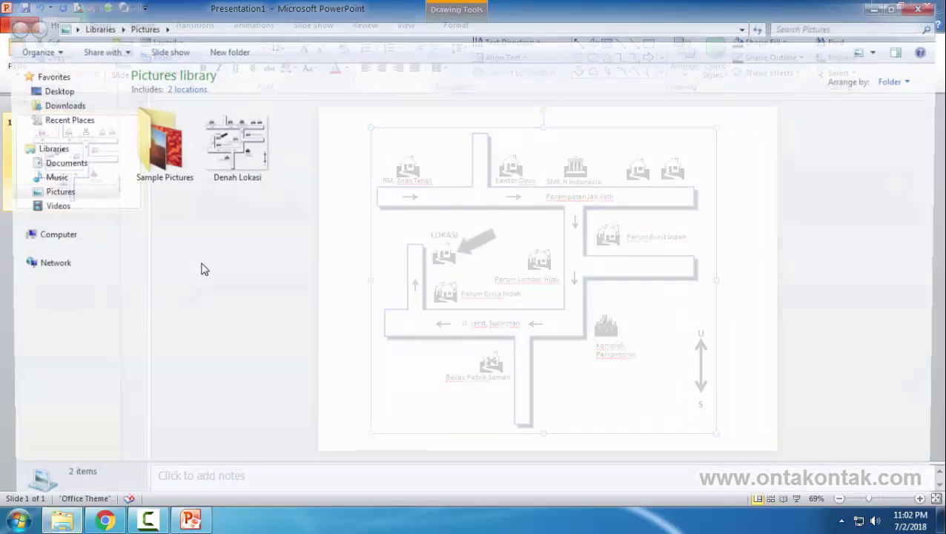
right_click(233, 152)
right_click(214, 156)
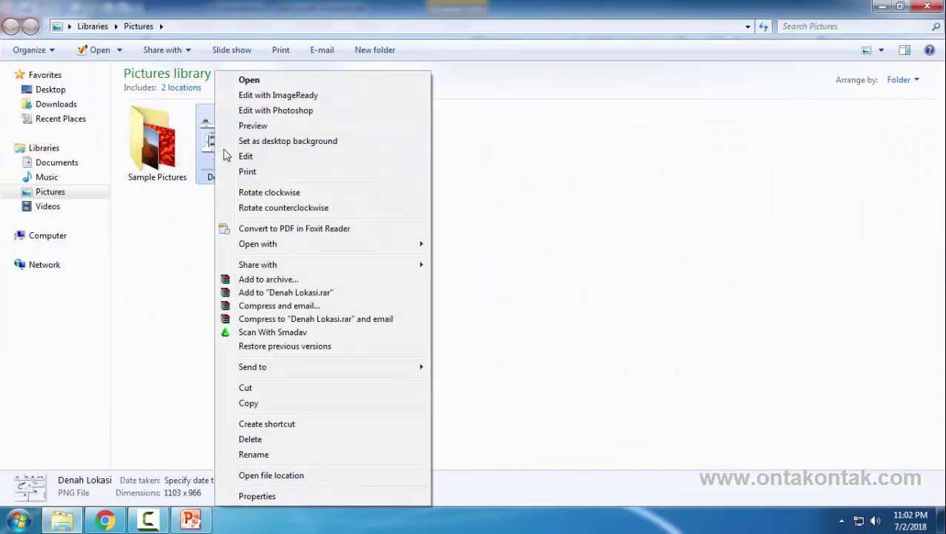
mouse_move(408, 245)
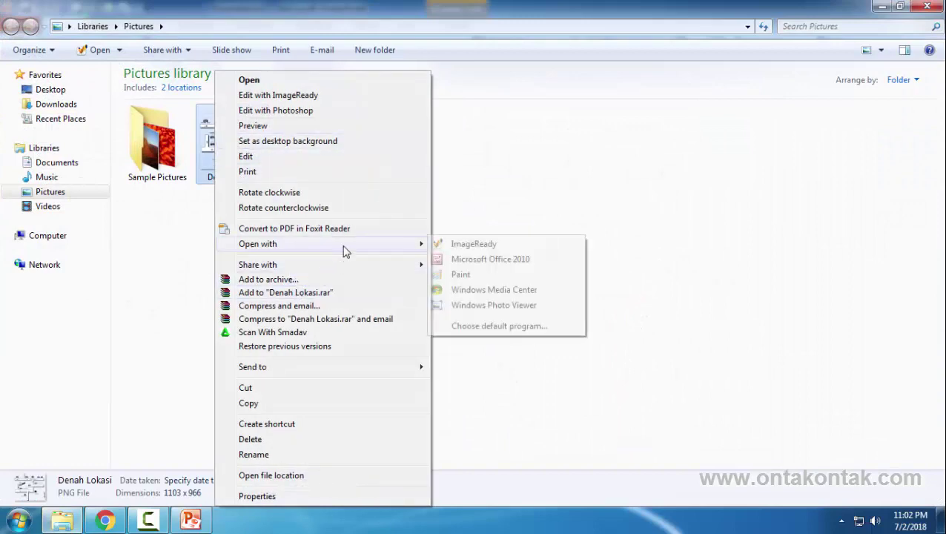
left_click(486, 304)
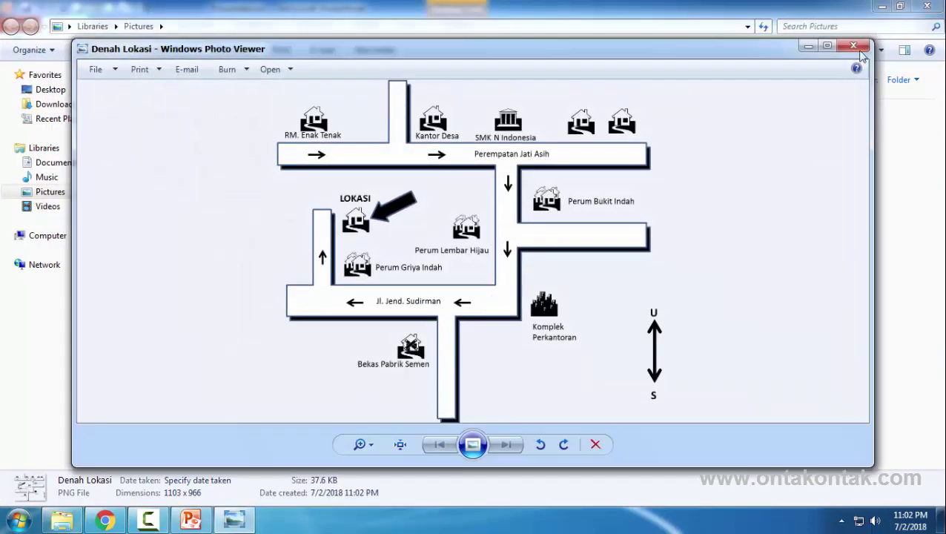
Maximize Windows Photo Viewer so the Denah Lokasi map fills the screen
left_click(827, 47)
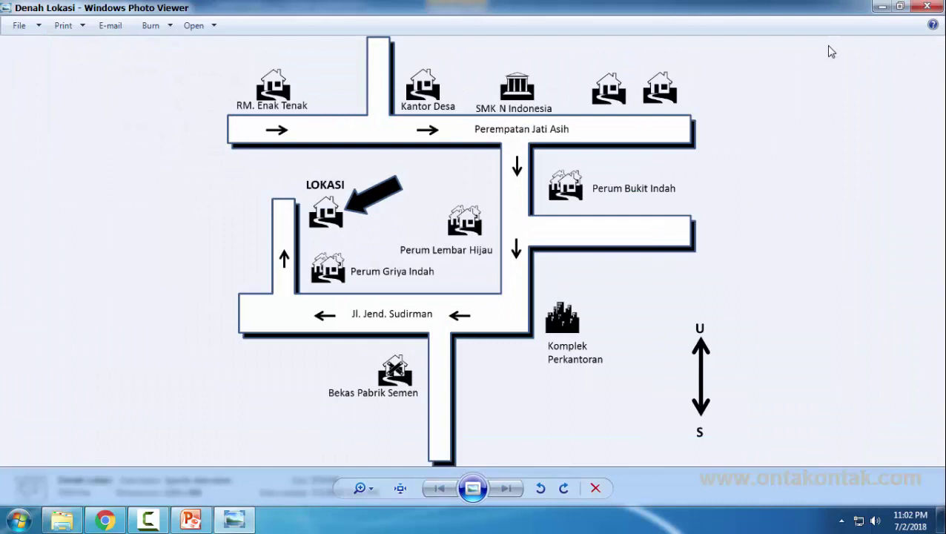